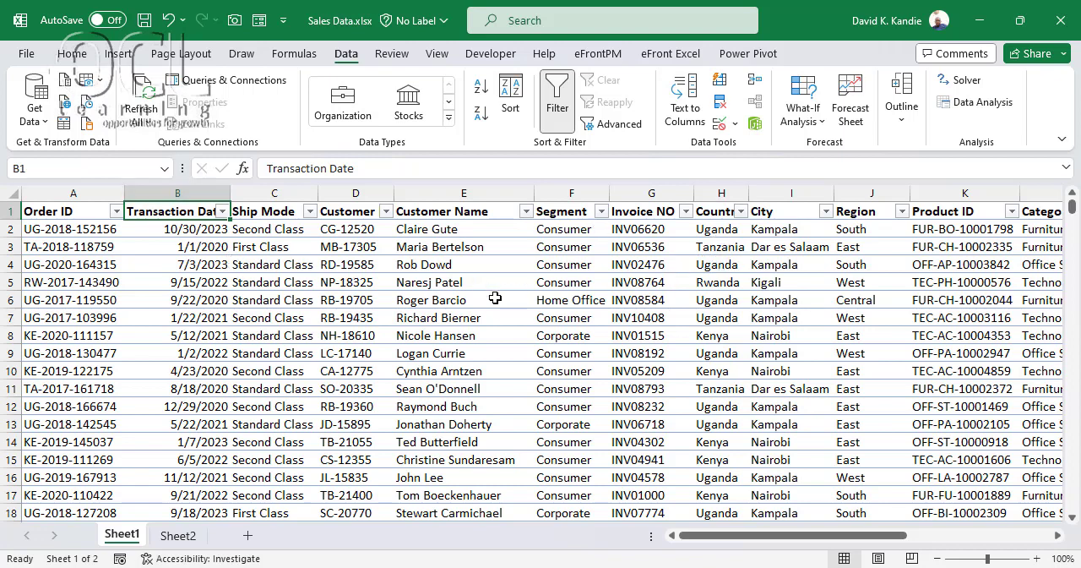
Filter the Country column of the sales data to show only the Kenya records
left_click(740, 212)
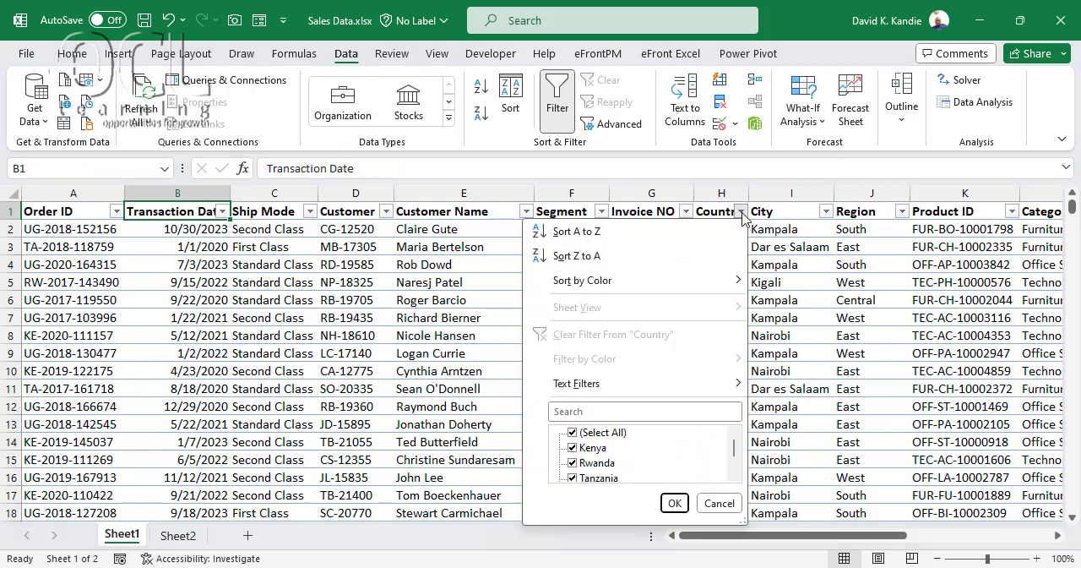
left_click(591, 433)
left_click(574, 448)
left_click(675, 504)
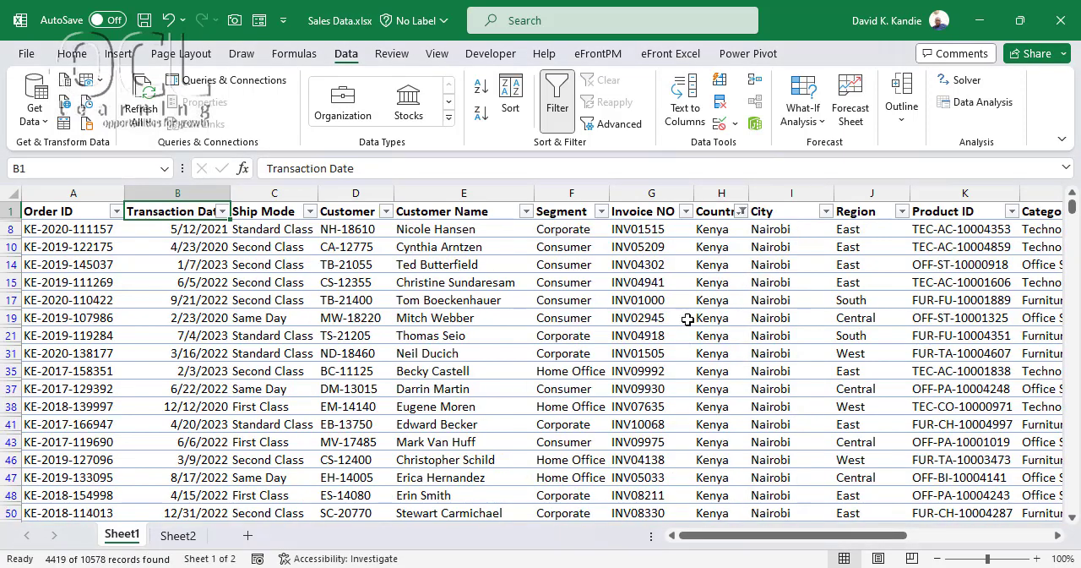
left_click(635, 302)
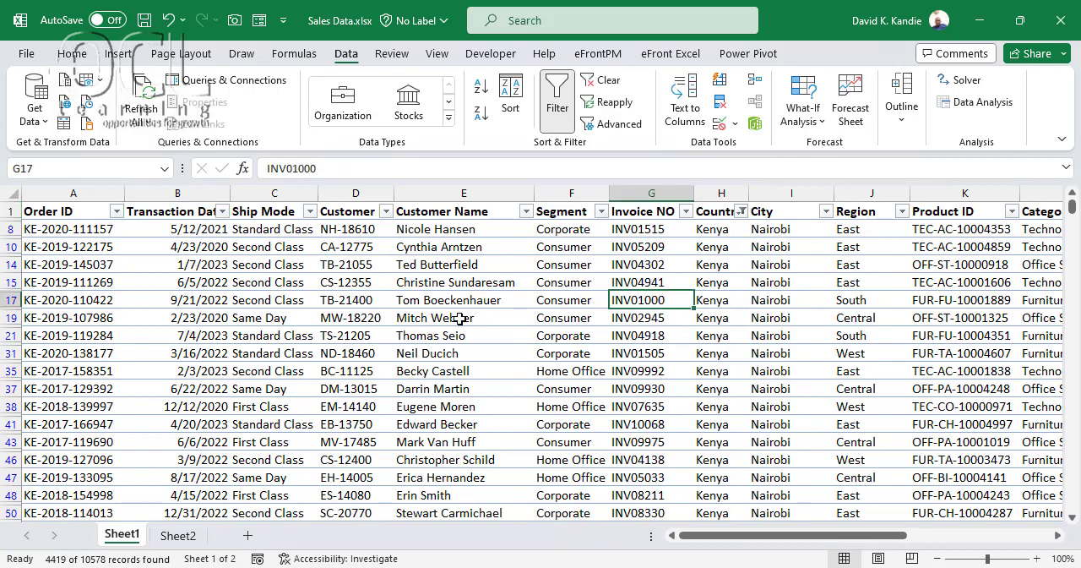
Turn off the filter on the Sheet1 sales data so all records are listed without filter controls
left_click(560, 117)
left_click(503, 263)
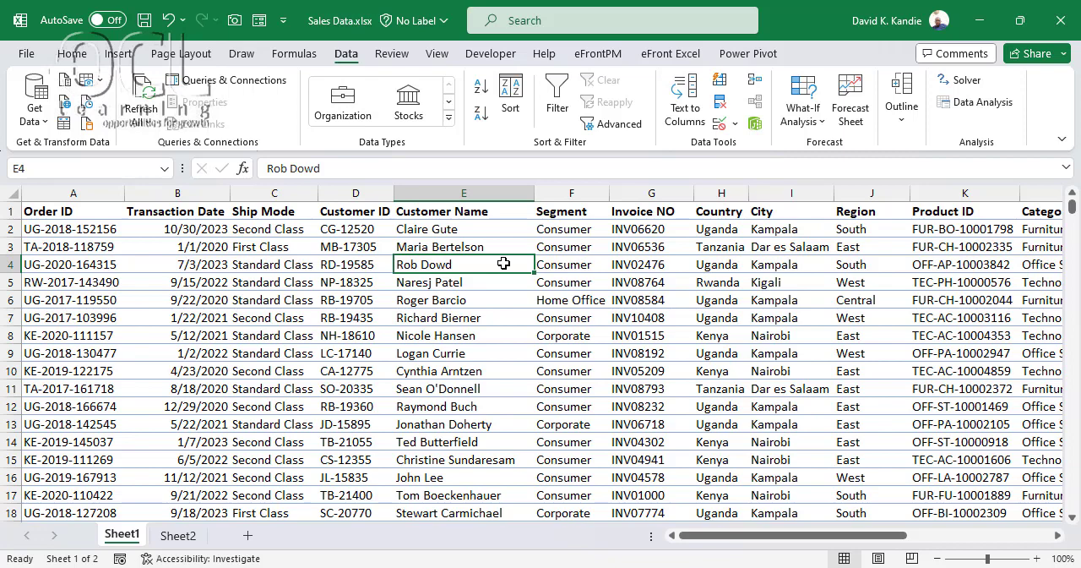
Copy the header row from Order ID through Amount on Sheet1 into Sheet2, starting at cell B2
left_click(178, 534)
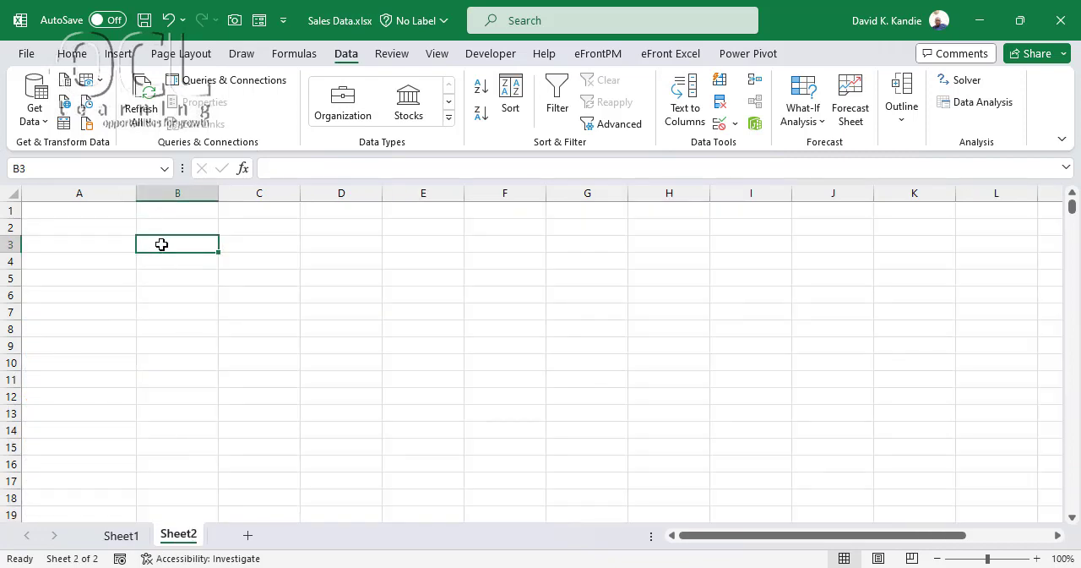
left_click(121, 535)
left_click(93, 214)
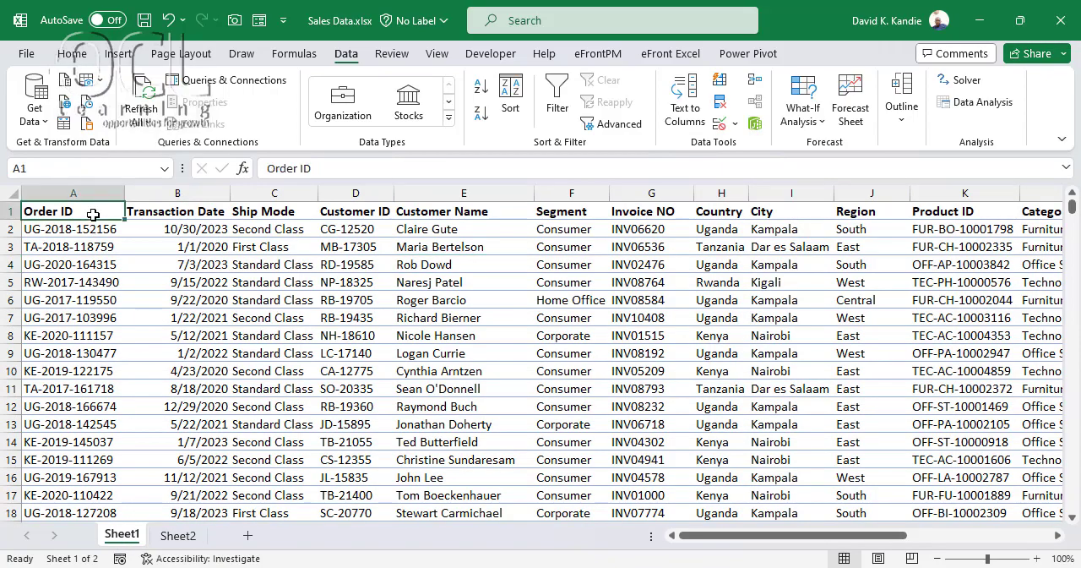
key("ctrl+shift+Right")
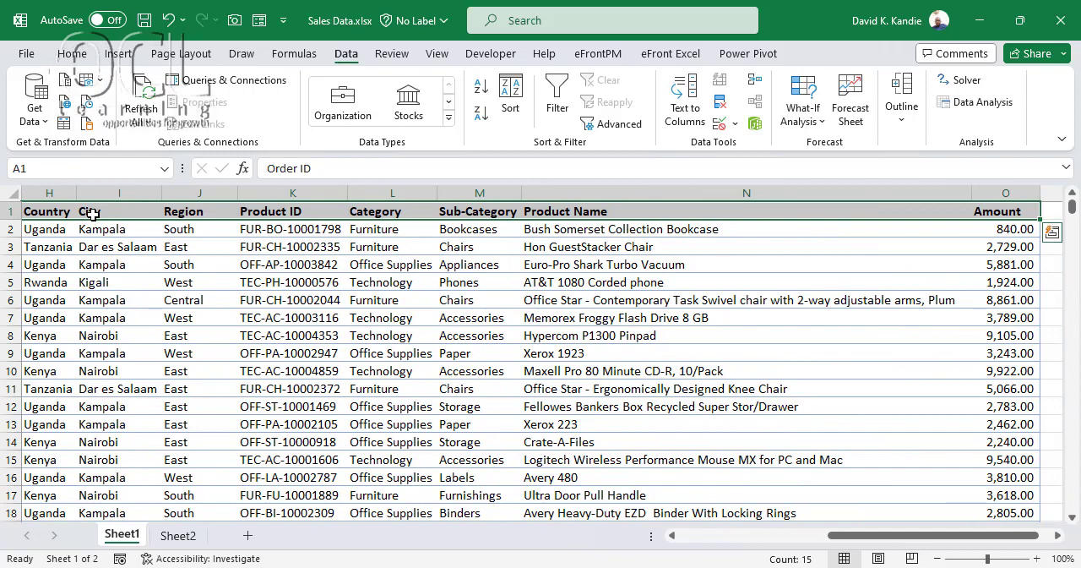
key("ctrl+c")
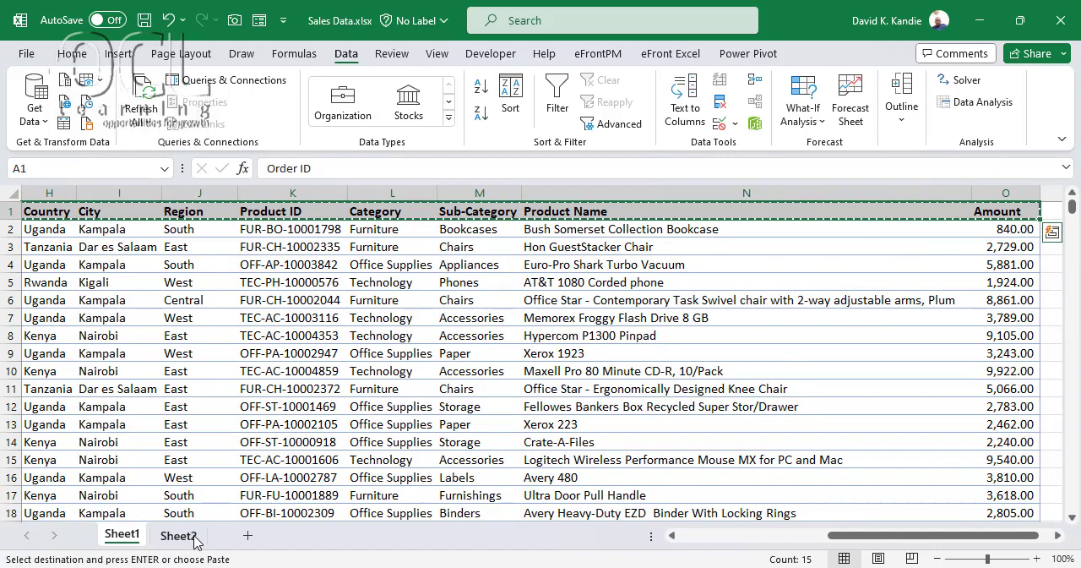
left_click(178, 535)
left_click(160, 228)
key("ctrl+v")
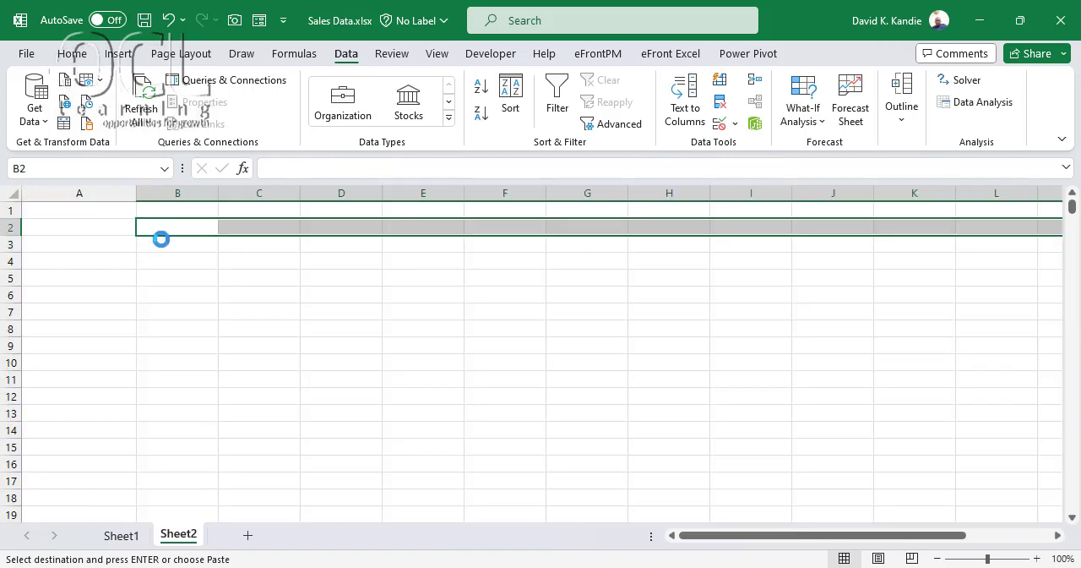
left_click(198, 246)
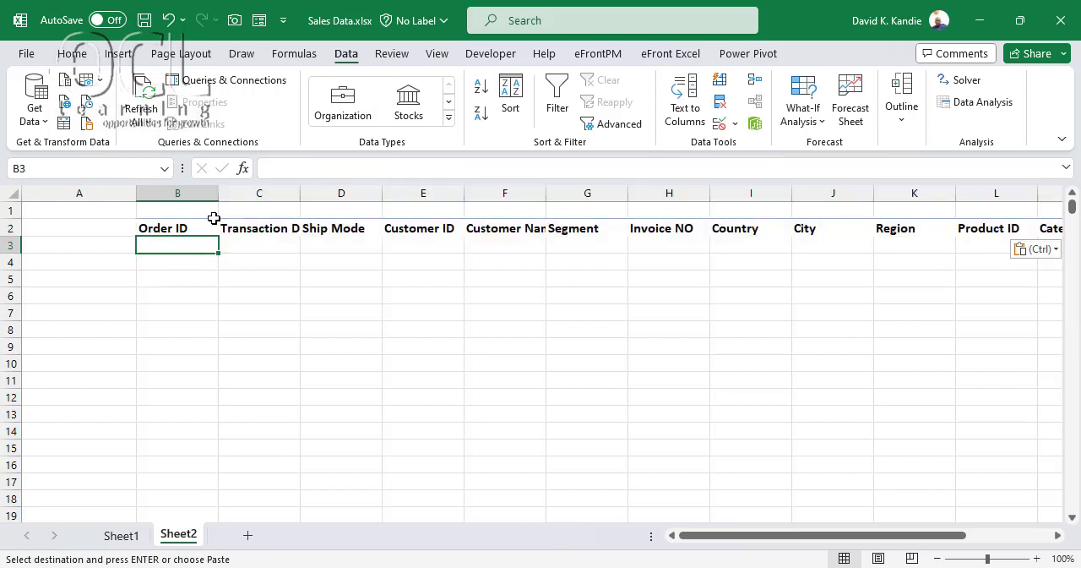
left_click(745, 251)
Start a FILTER formula in Sheet2 cell B3 with the full Sheet1 data range A1:O10579 as the array
left_click(151, 244)
type("=")
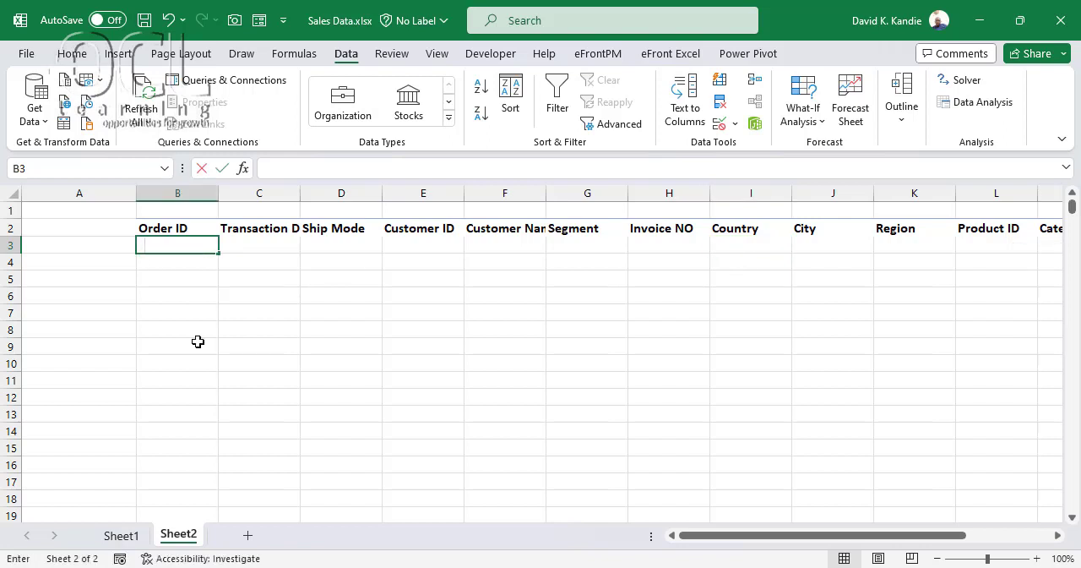
type("fil")
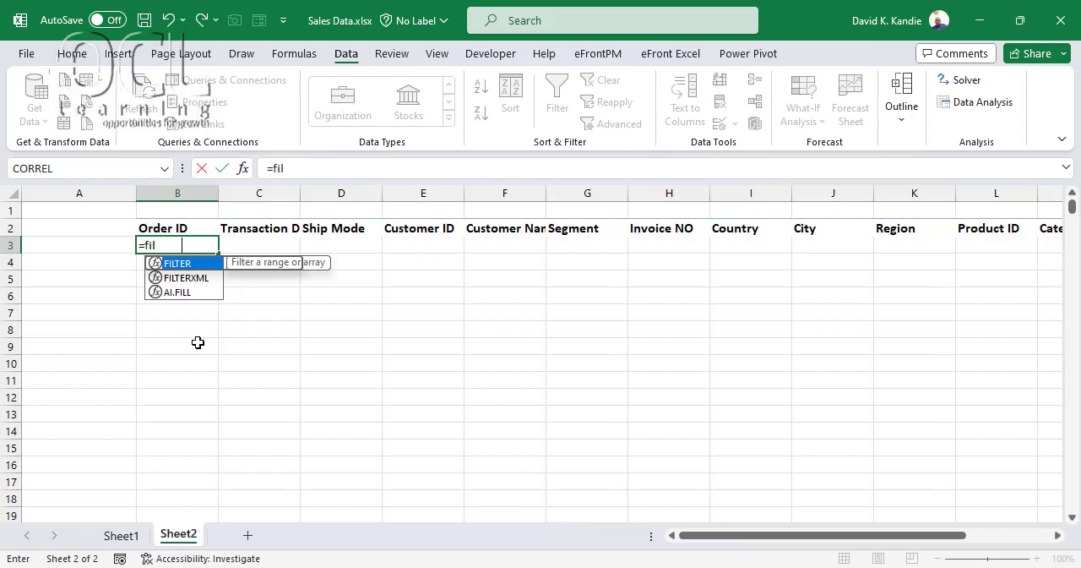
double_click(196, 262)
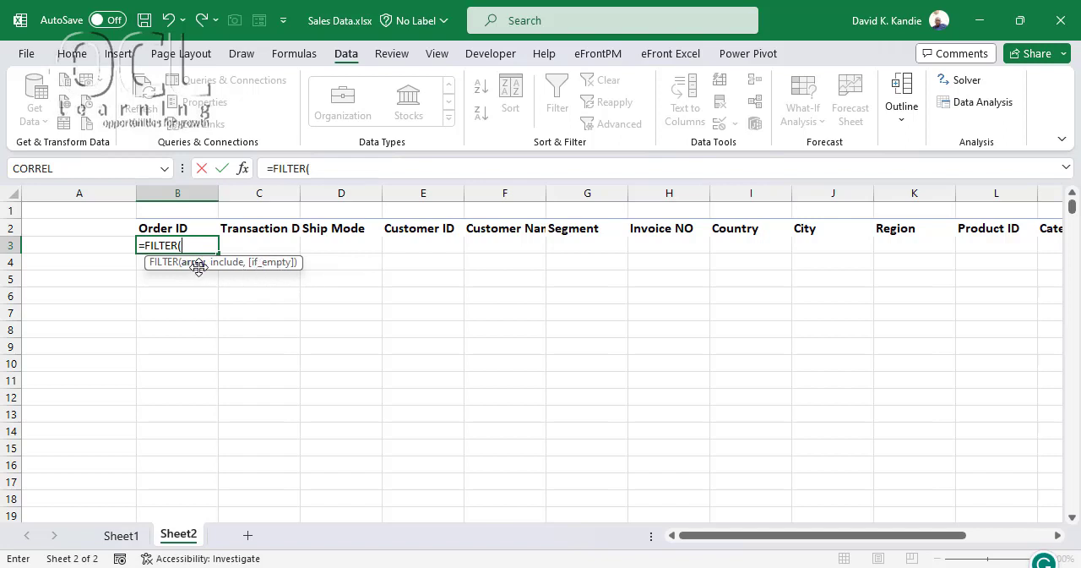
left_click(121, 534)
left_click(52, 205)
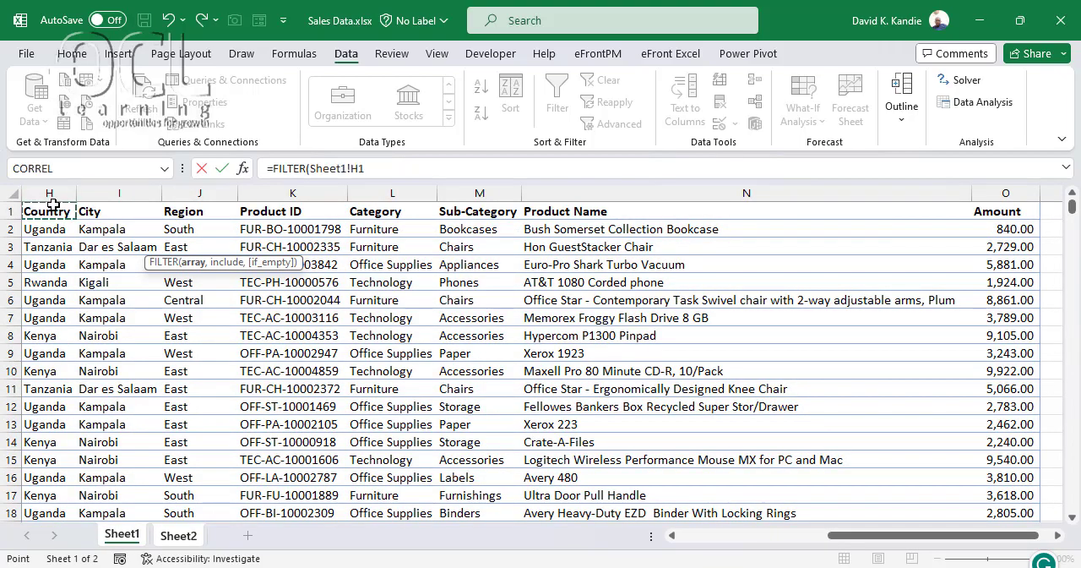
key("ctrl+Left")
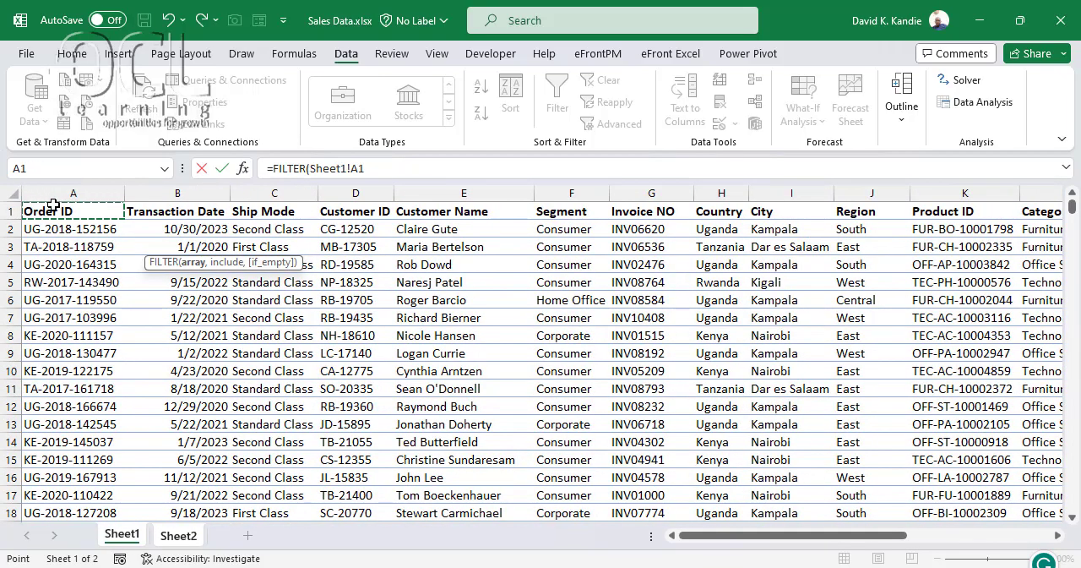
key("ctrl+shift+Right")
key("ctrl+shift+Down")
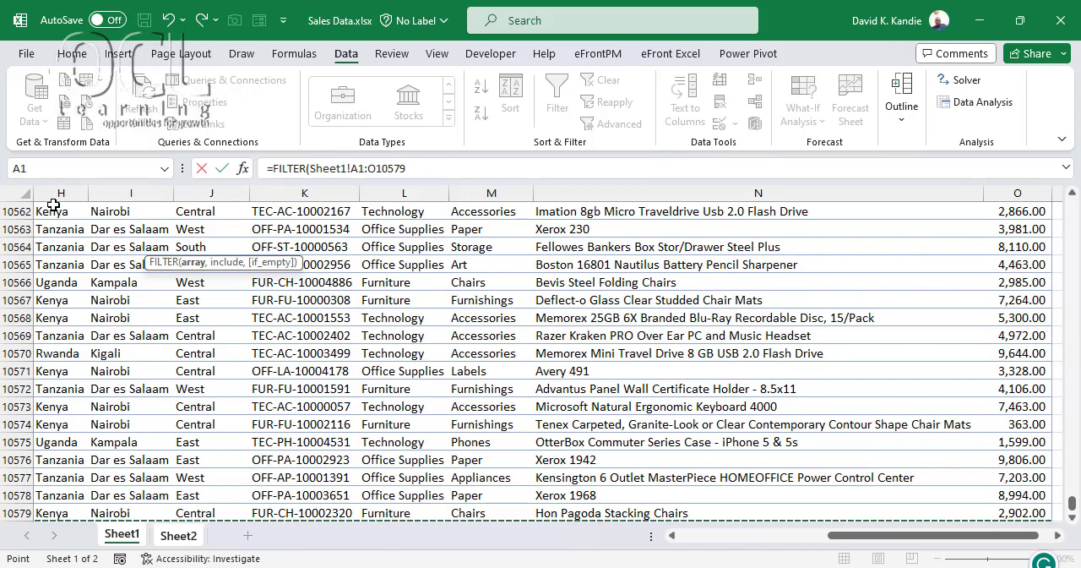
type(",")
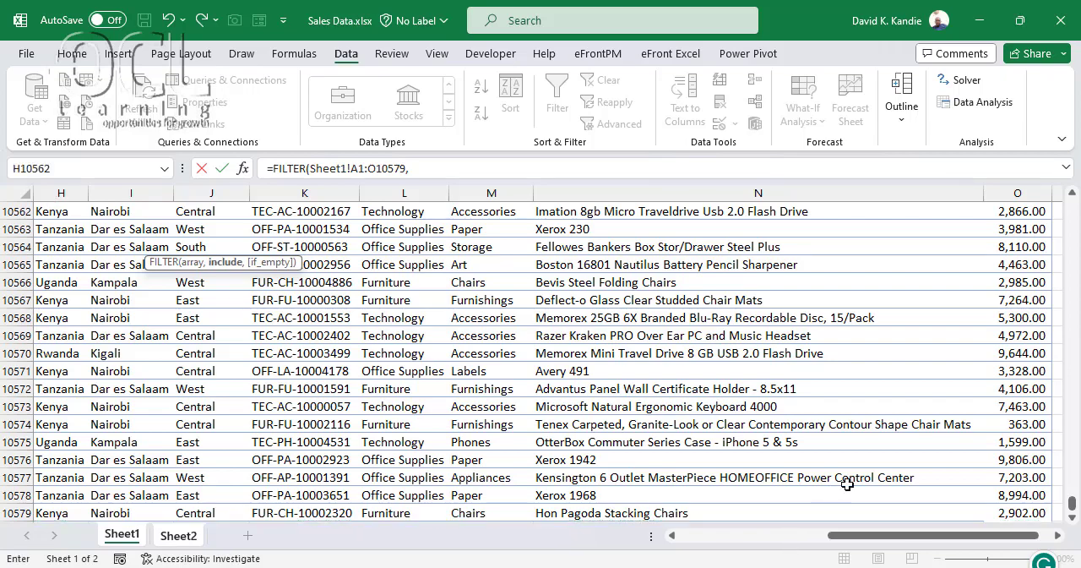
Complete the FILTER formula with the include condition Sheet1!H1:H10579="Kenya" and enter it
left_click_drag(1074, 507, 1051, 135)
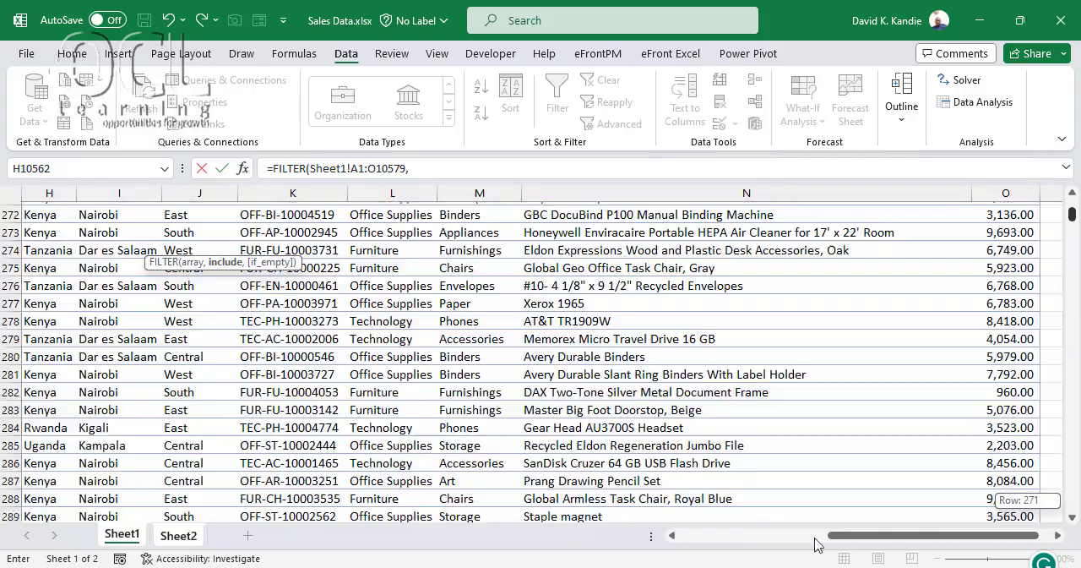
left_click_drag(836, 535, 684, 532)
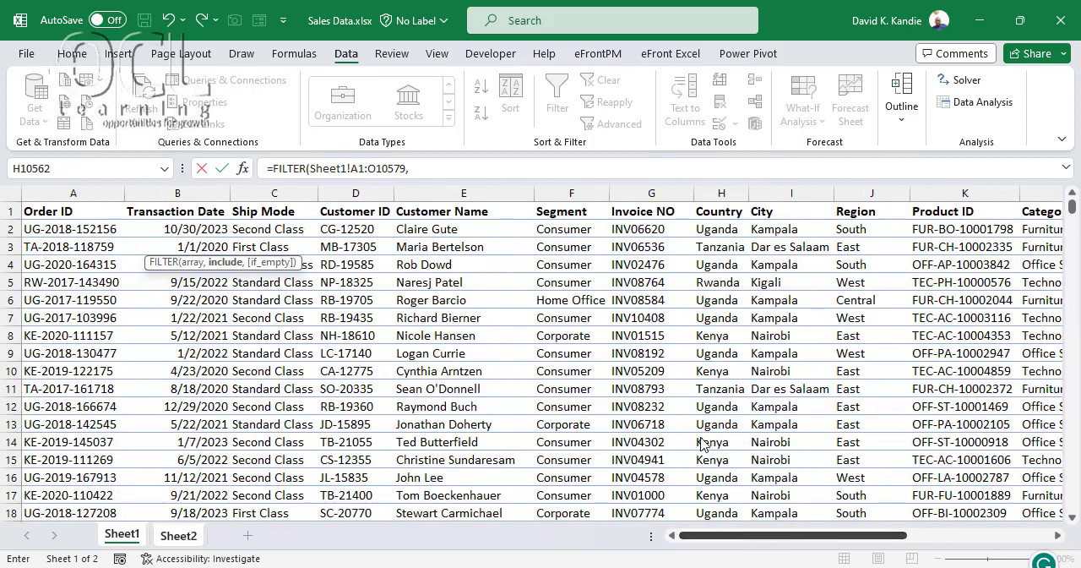
left_click(742, 227)
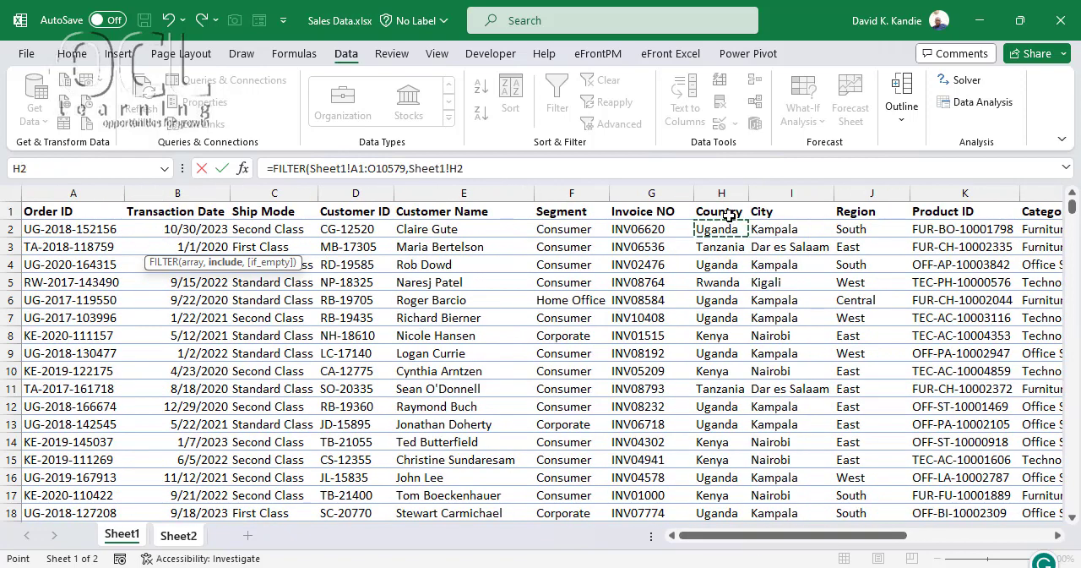
left_click(728, 212)
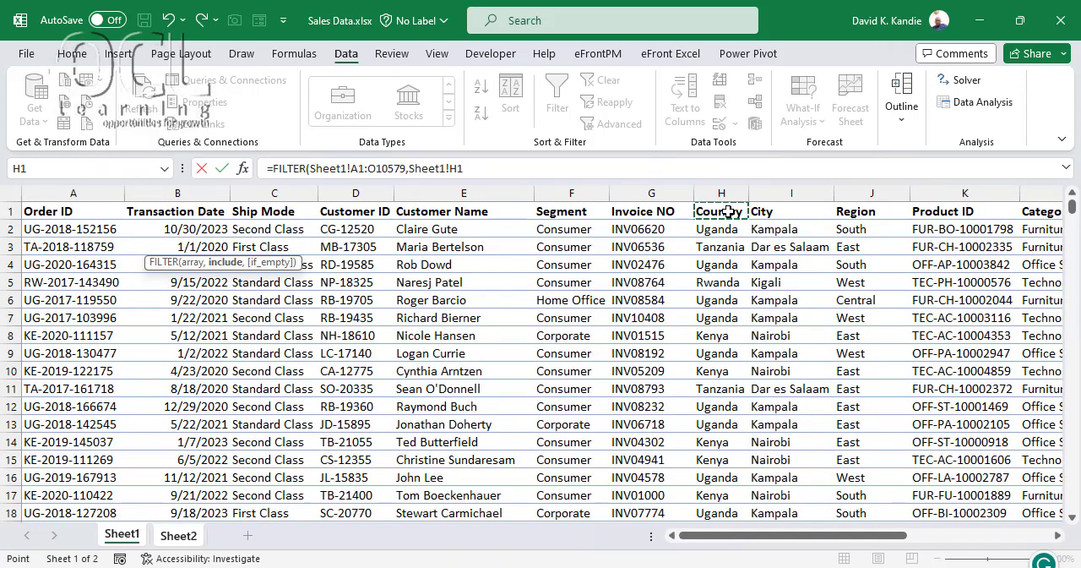
key("ctrl+shift+Down")
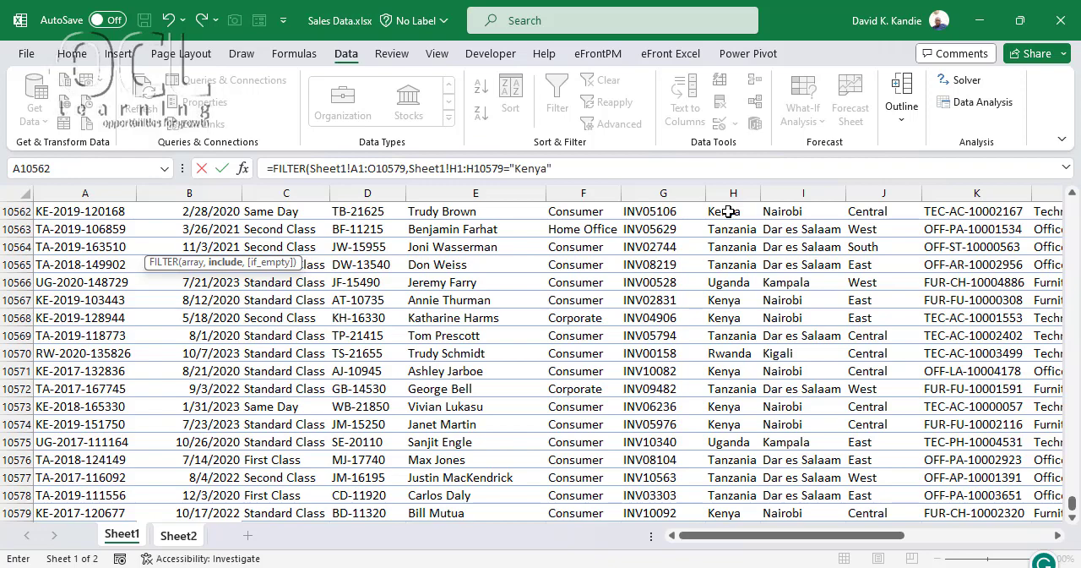
type(")")
key("Return")
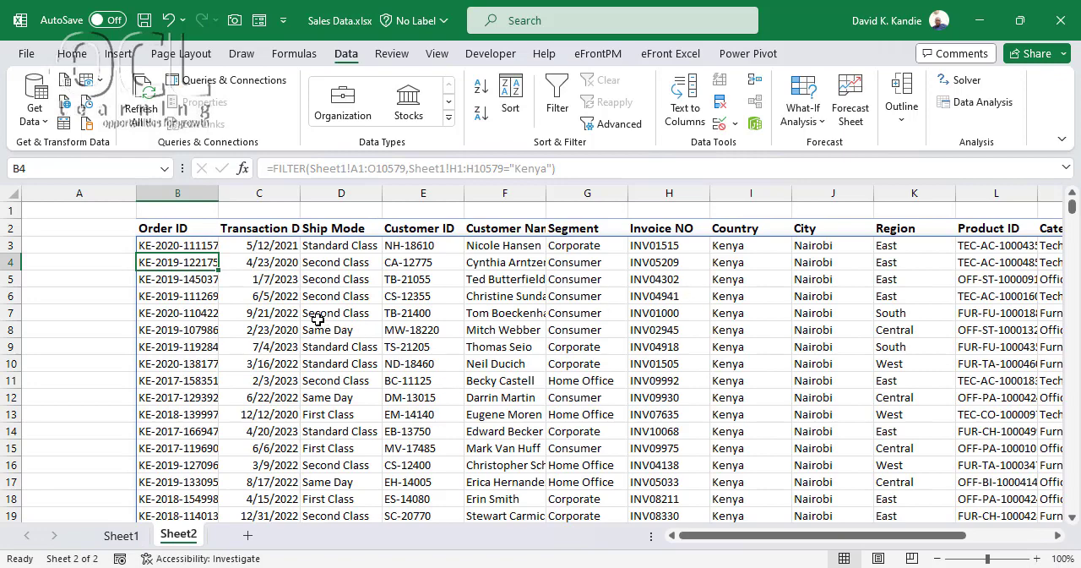
Check the Country values of the FILTER results down to the last record, returning to the formula in B3
key("Right")
key("Right")
key("Right")
key("Right")
key("Right")
key("Right")
key("Right")
key("ctrl+Down")
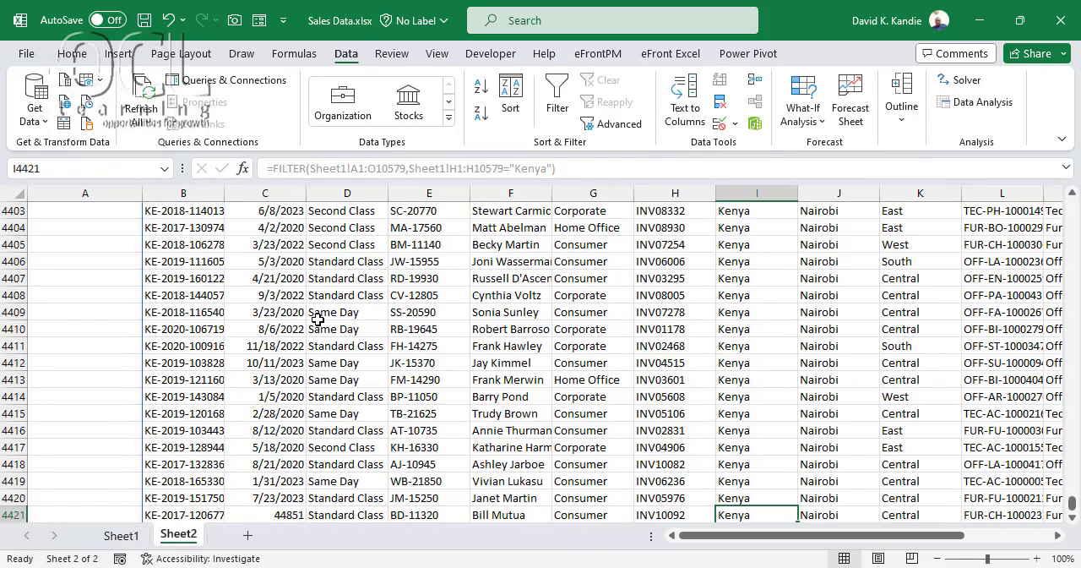
key("ctrl+Up")
key("Left")
key("Left")
key("Left")
key("Left")
key("Left")
key("Left")
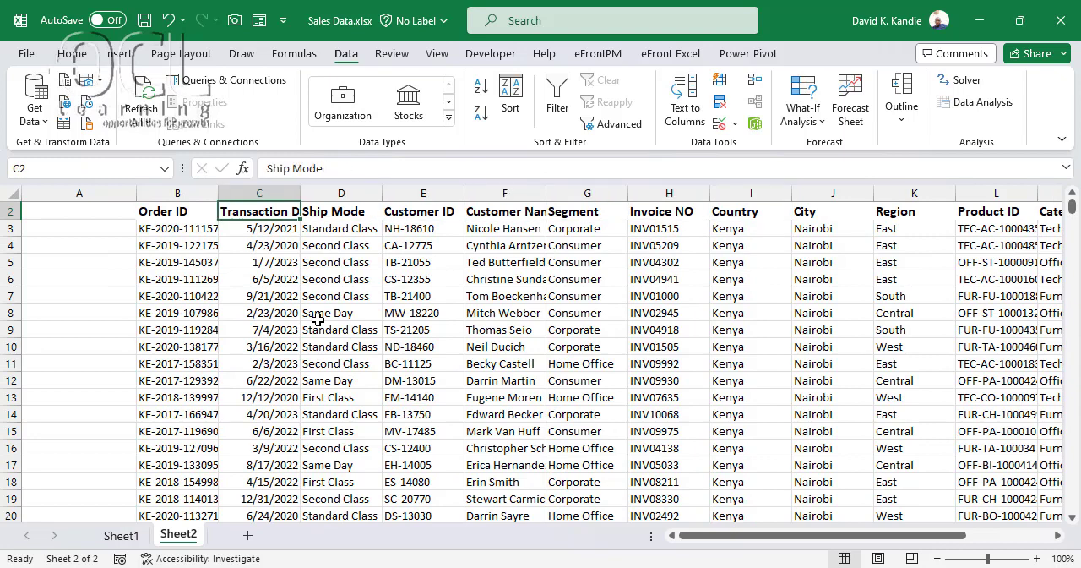
key("Left")
key("Down")
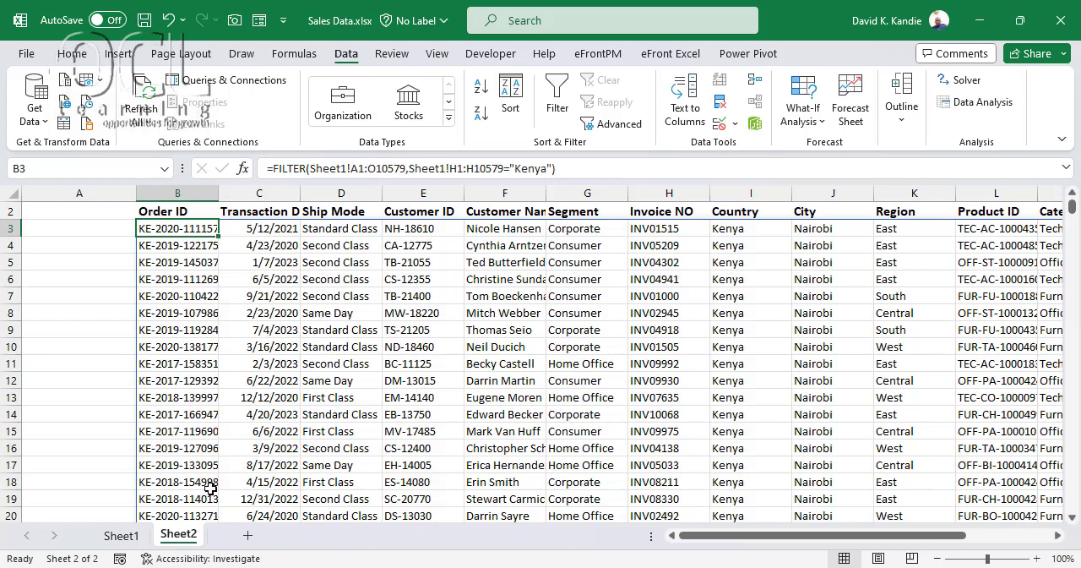
Examine the Country column at the start of the Sheet1 sales data for another country to filter by
left_click(121, 535)
left_click(569, 313)
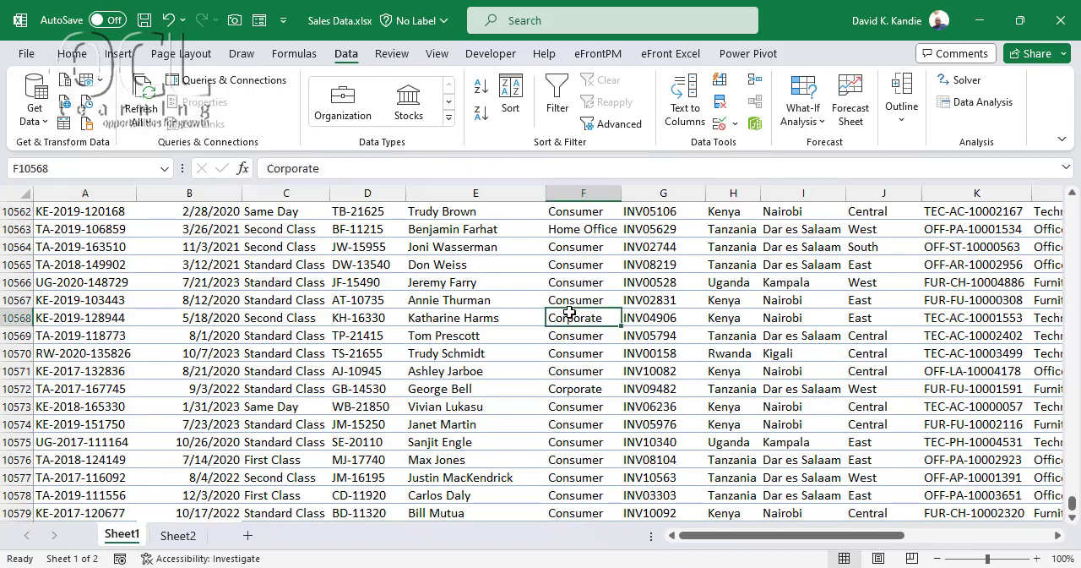
key("ctrl+Up")
key("Left")
key("Left")
key("Left")
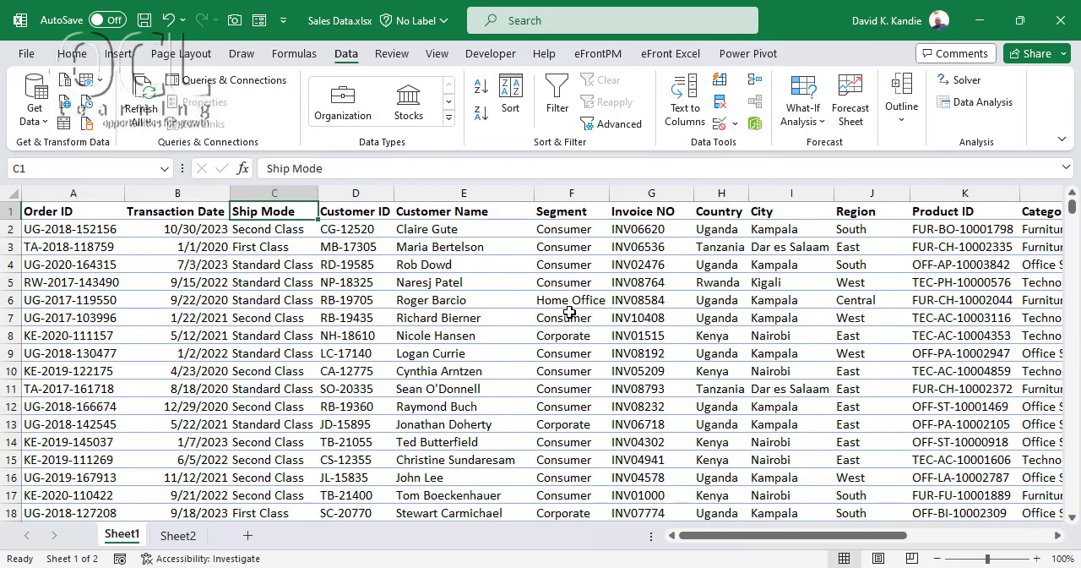
left_click(292, 247)
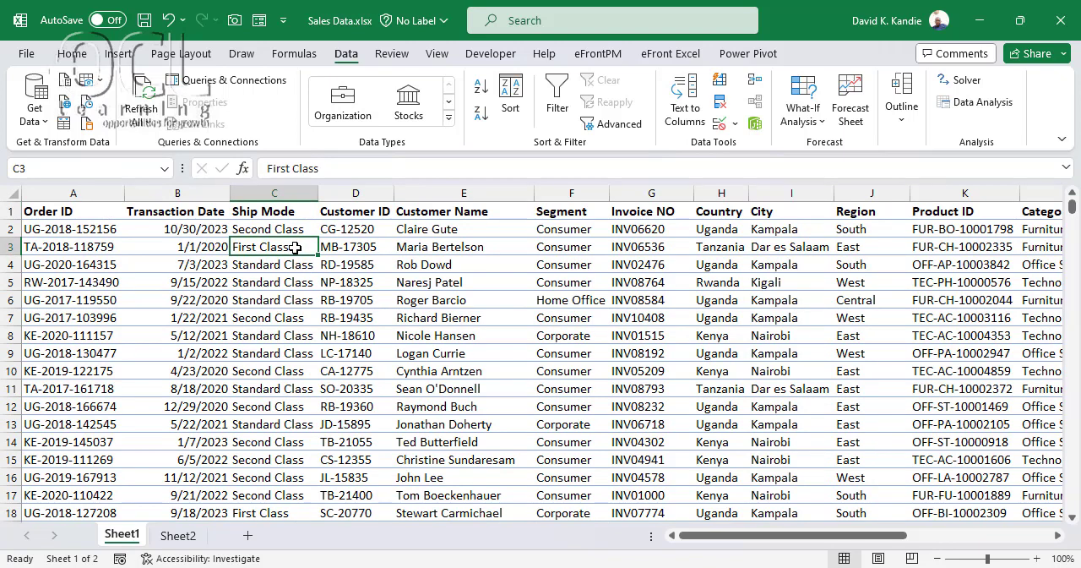
left_click(709, 247)
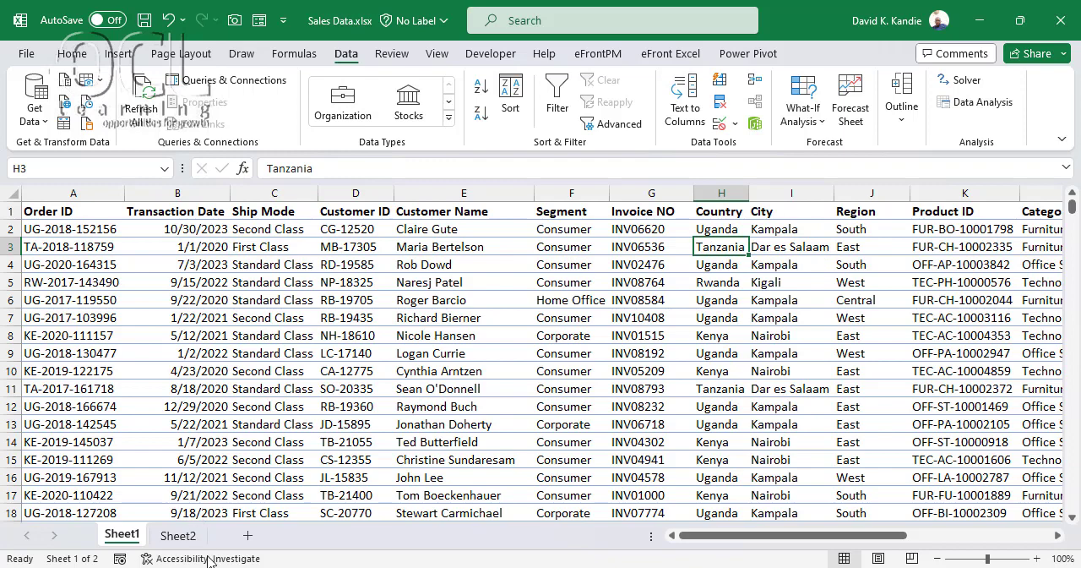
Add a new sheet after Sheet1 and copy the Sheet1 header row A1:O1 into it at cell A1
left_click(247, 538)
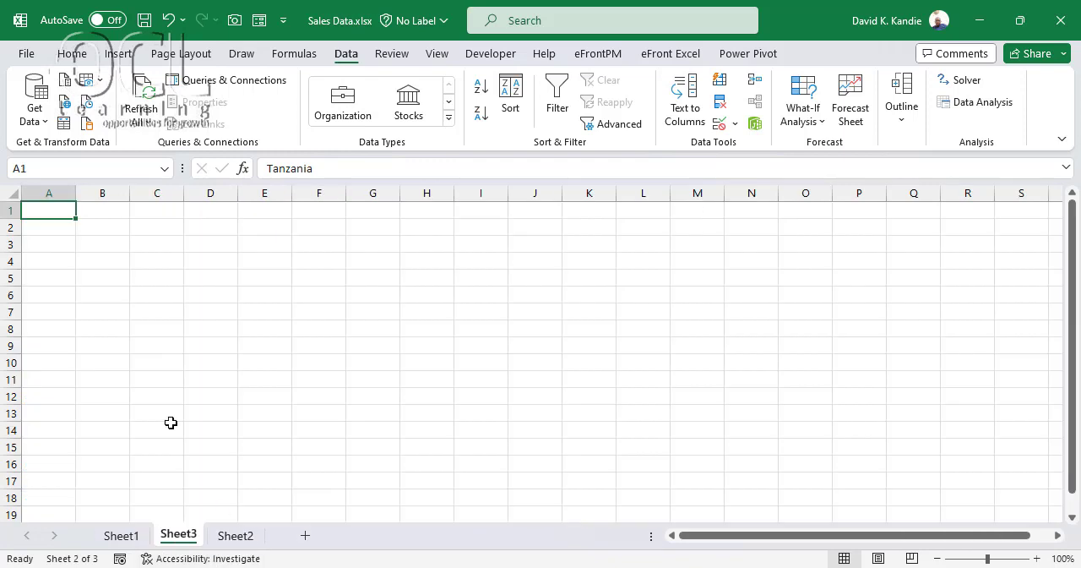
left_click(122, 534)
left_click(70, 207)
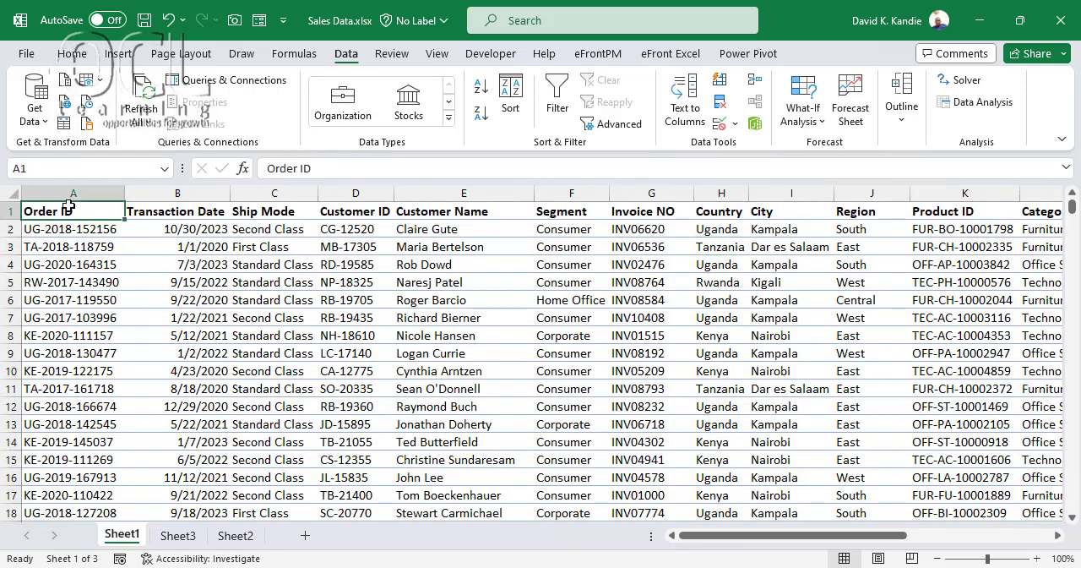
key("ctrl+shift+Right")
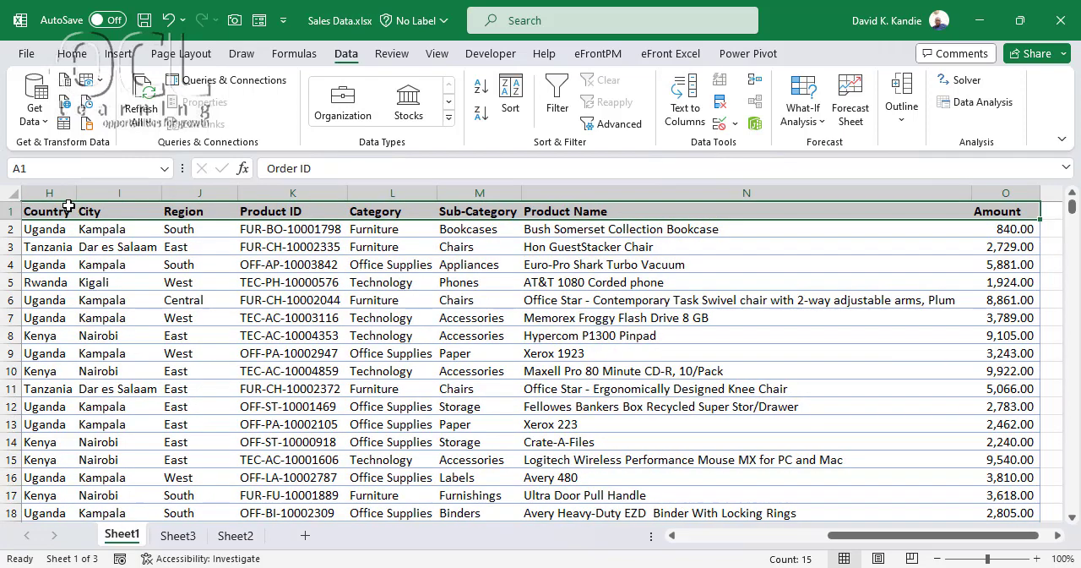
key("ctrl+c")
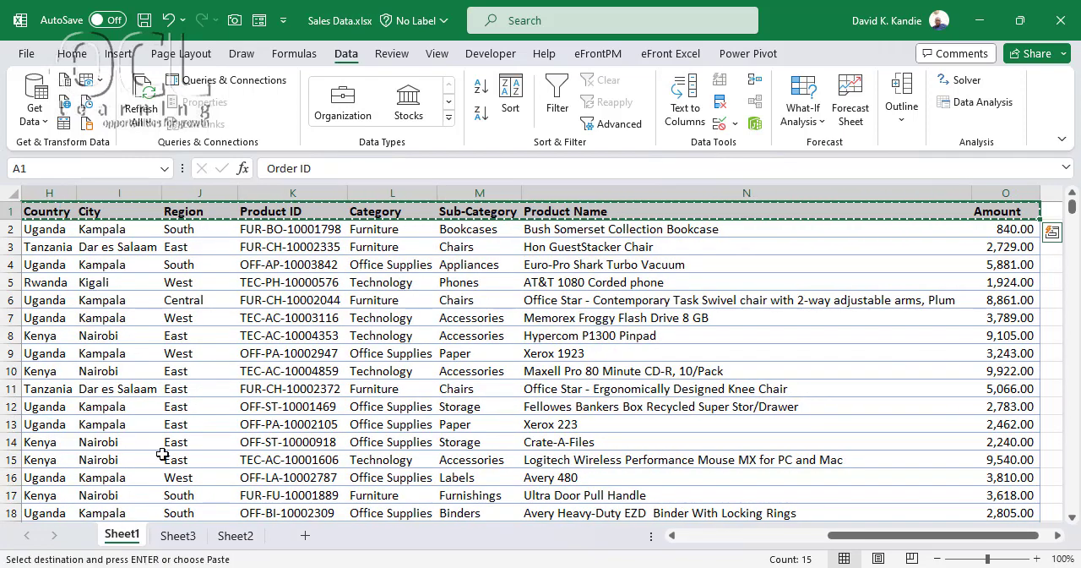
left_click(178, 535)
key("ctrl+v")
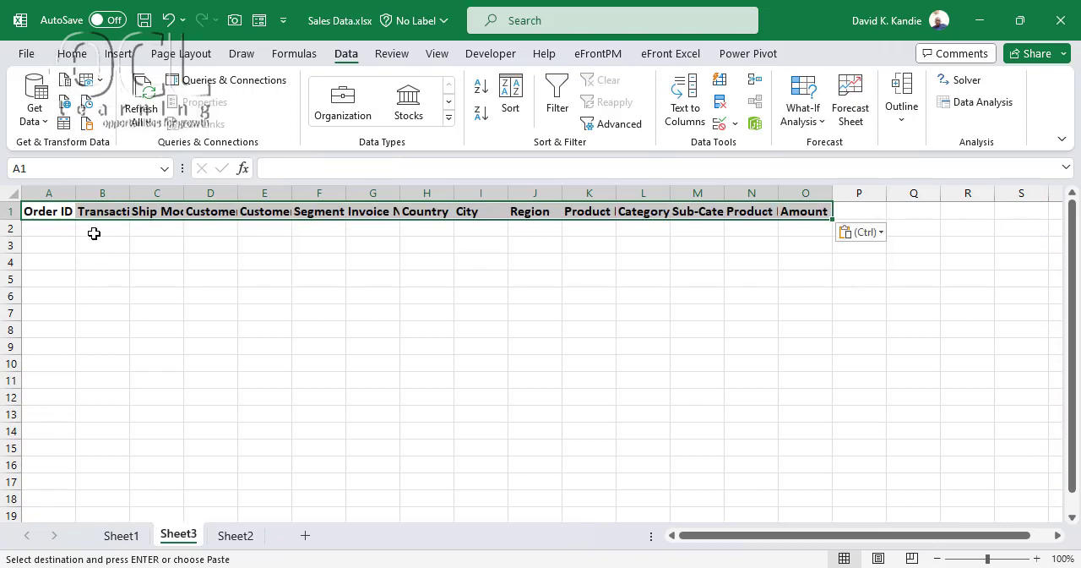
Autofit columns A to O of Sheet3 to their header text
left_click(92, 229)
left_click(52, 229)
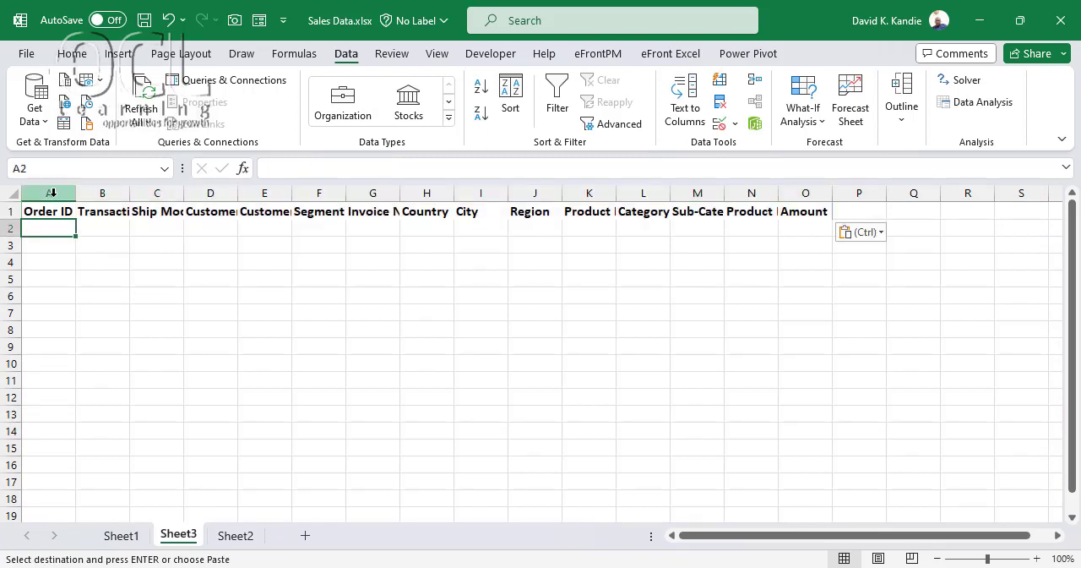
left_click_drag(49, 193, 786, 186)
double_click(778, 191)
left_click(763, 193)
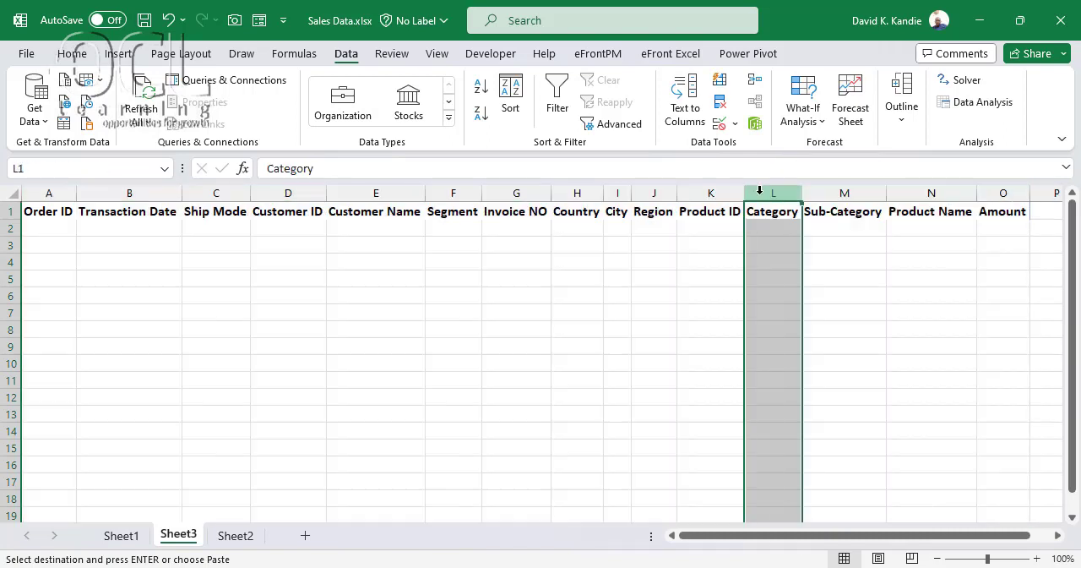
Widen columns A to O of Sheet3 to one equal width that fits the header titles
left_click(30, 227)
left_click_drag(65, 188, 1023, 215)
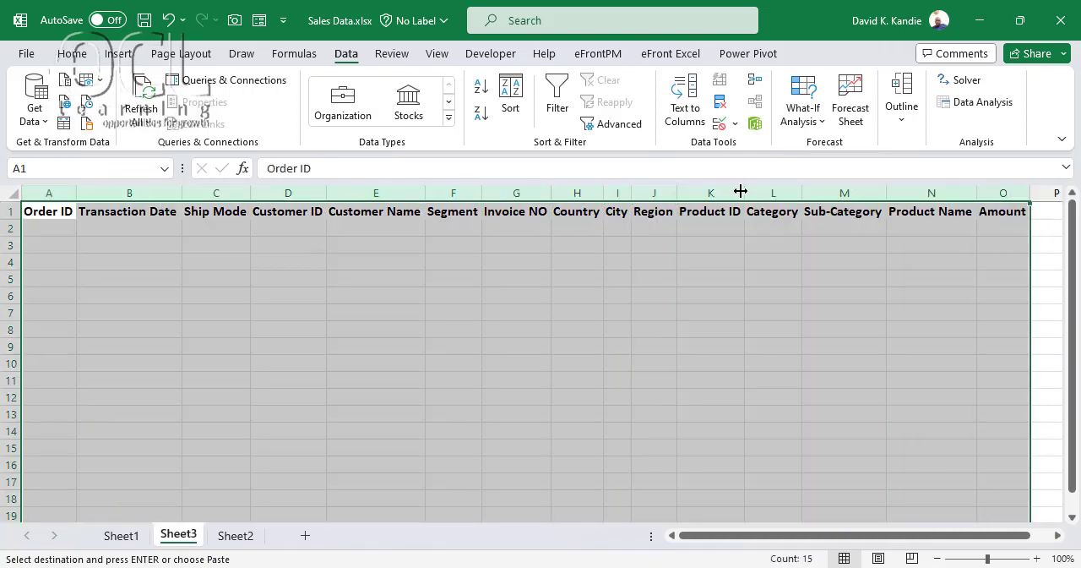
left_click_drag(741, 189, 773, 191)
left_click(245, 229)
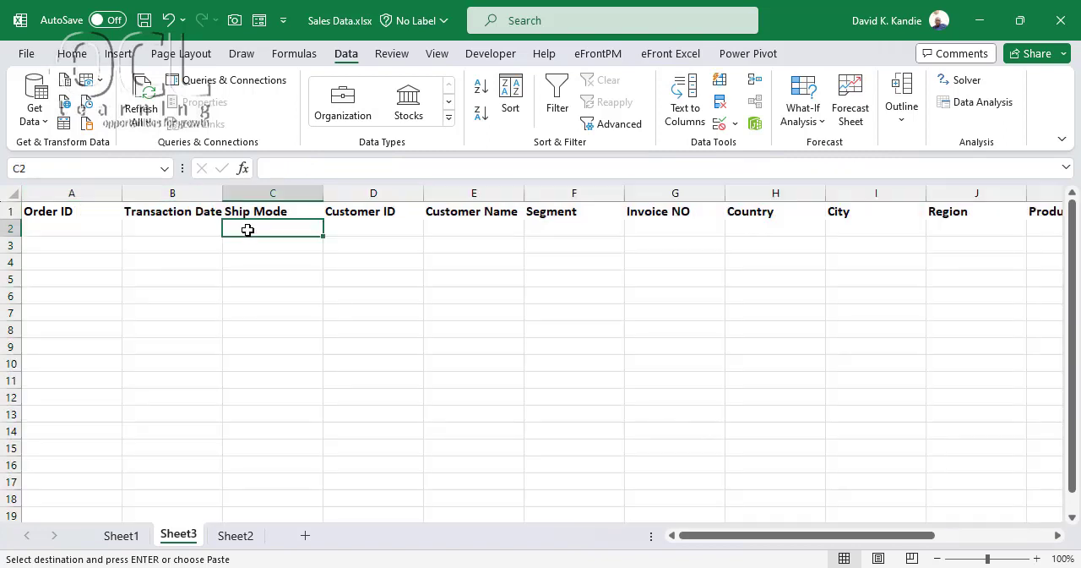
Start a FILTER formula in cell A2 of Sheet3 with the Sheet1 range A1:O10579 as its array
left_click(61, 233)
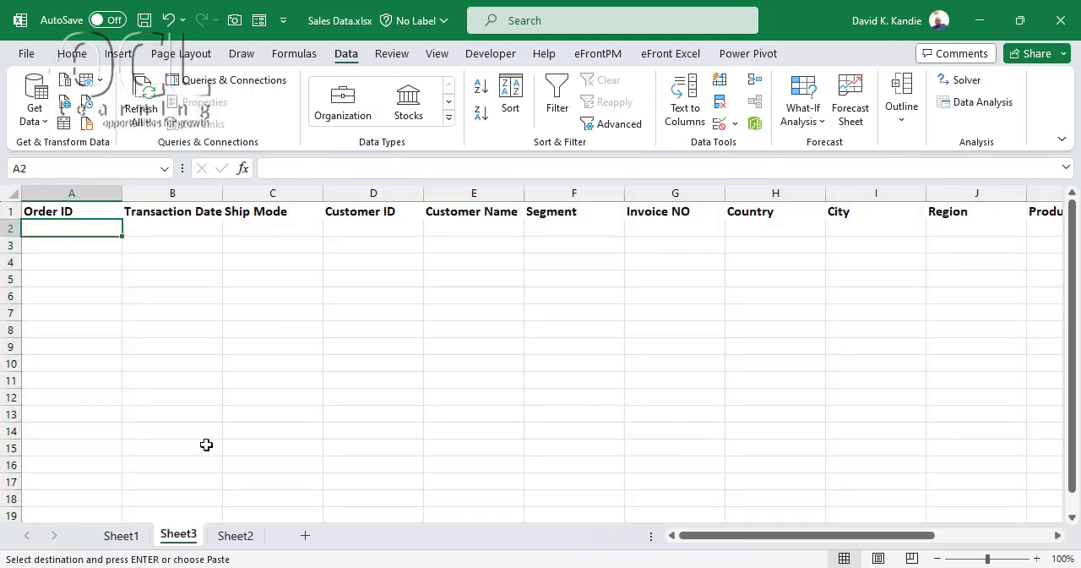
type("=fil")
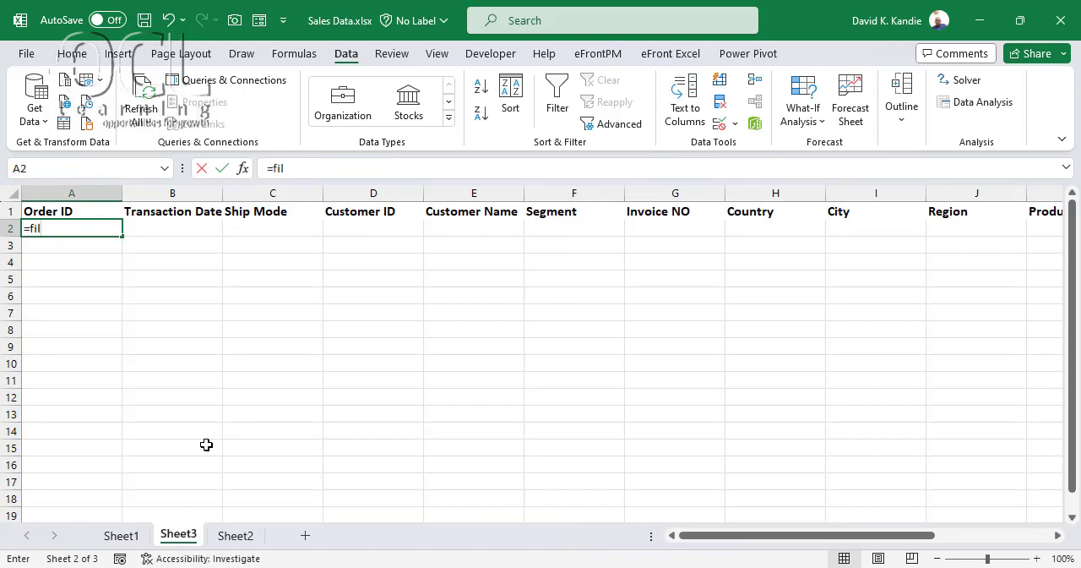
key("Tab")
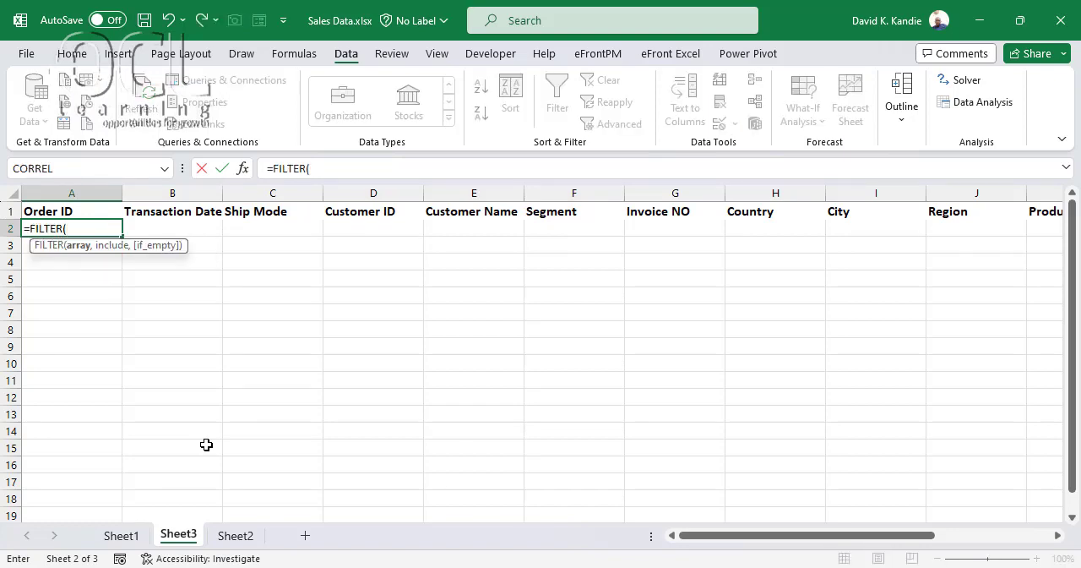
left_click(127, 542)
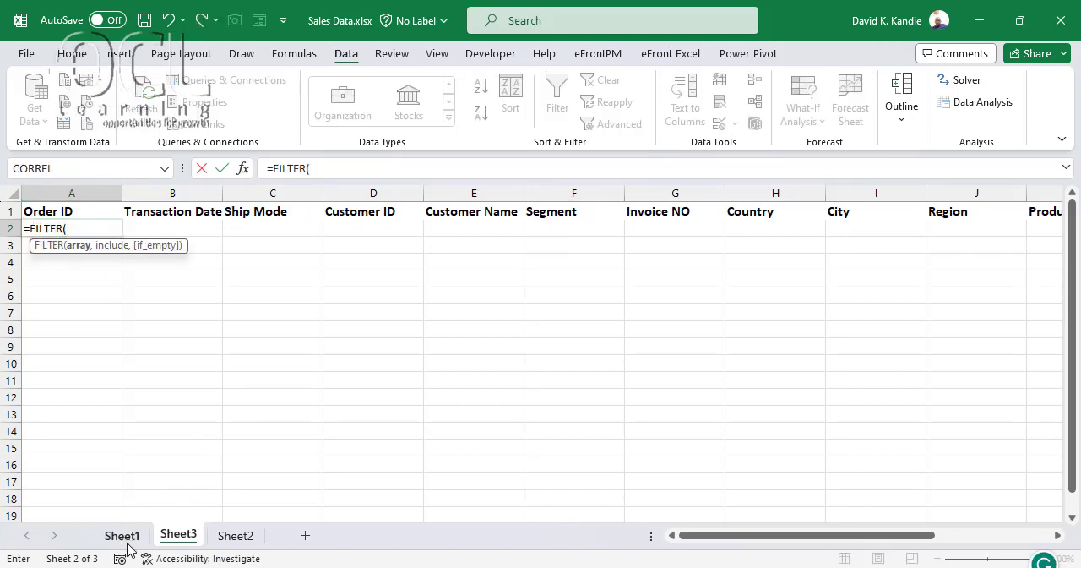
left_click(66, 211)
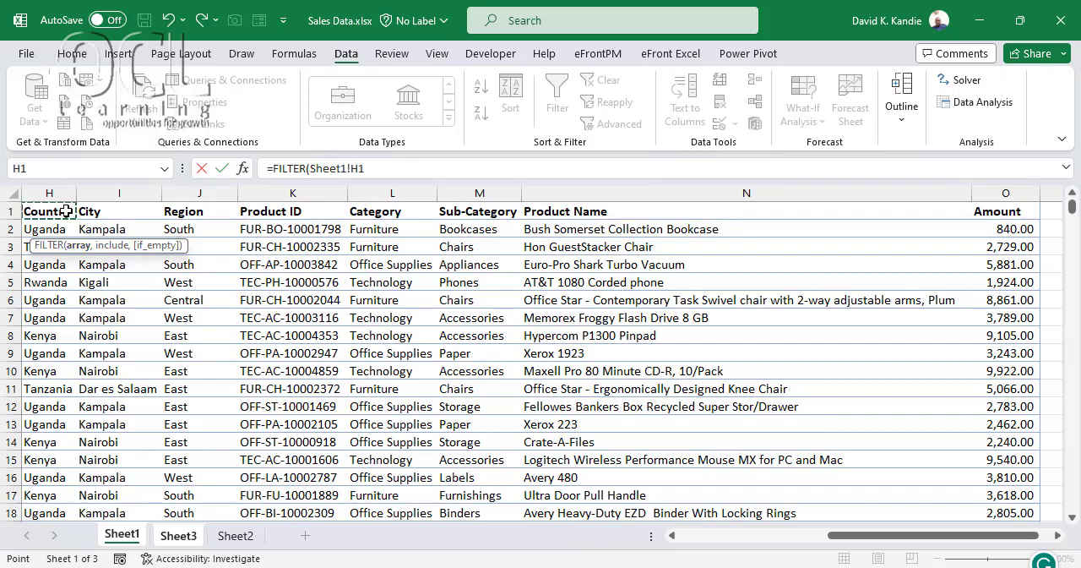
key("ctrl+shift+Right")
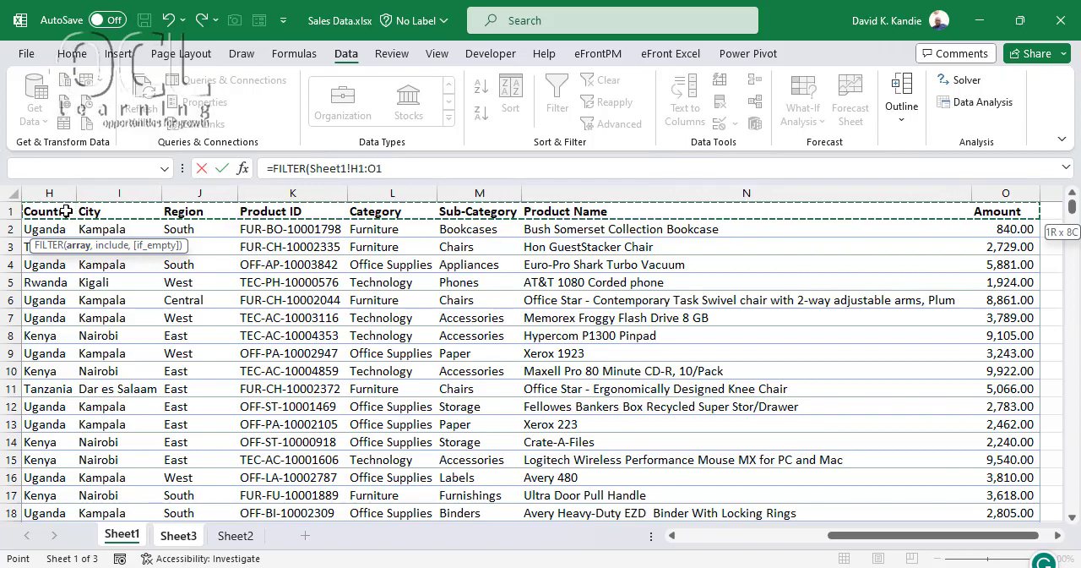
key("ctrl+Home")
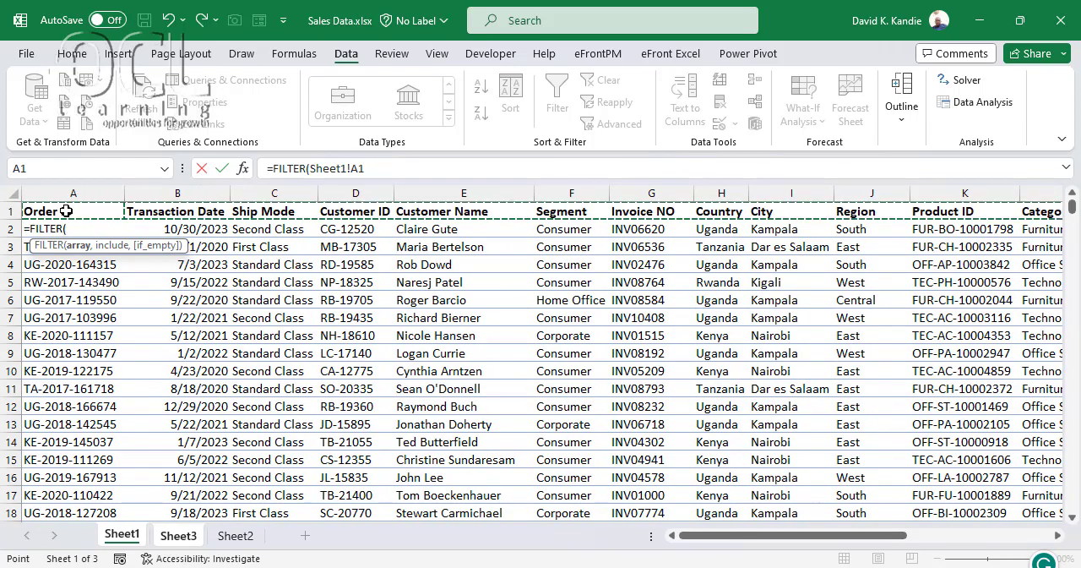
key("ctrl+shift+Right")
key("ctrl+shift+Down")
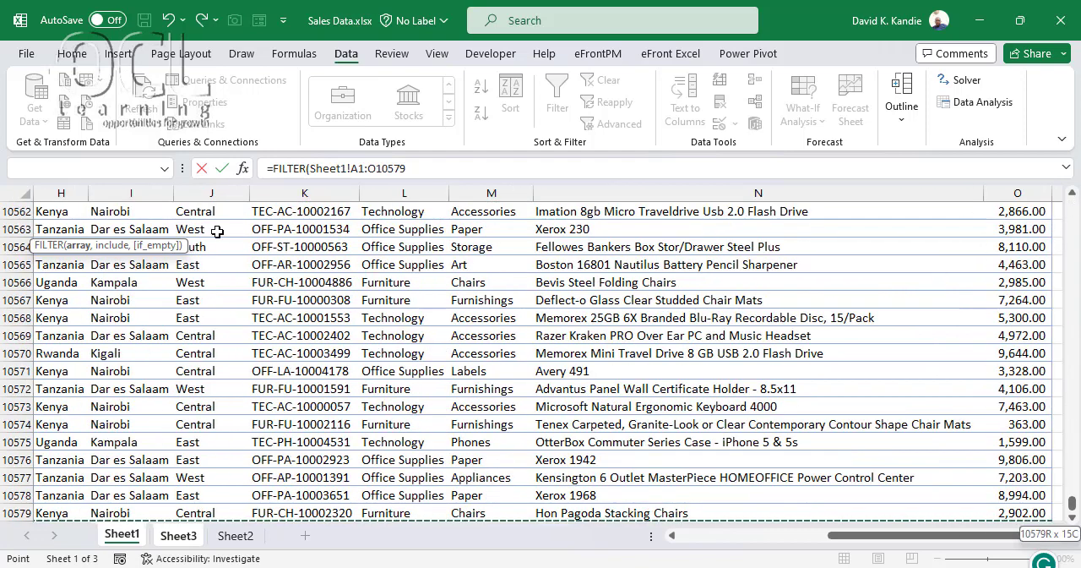
type(",(")
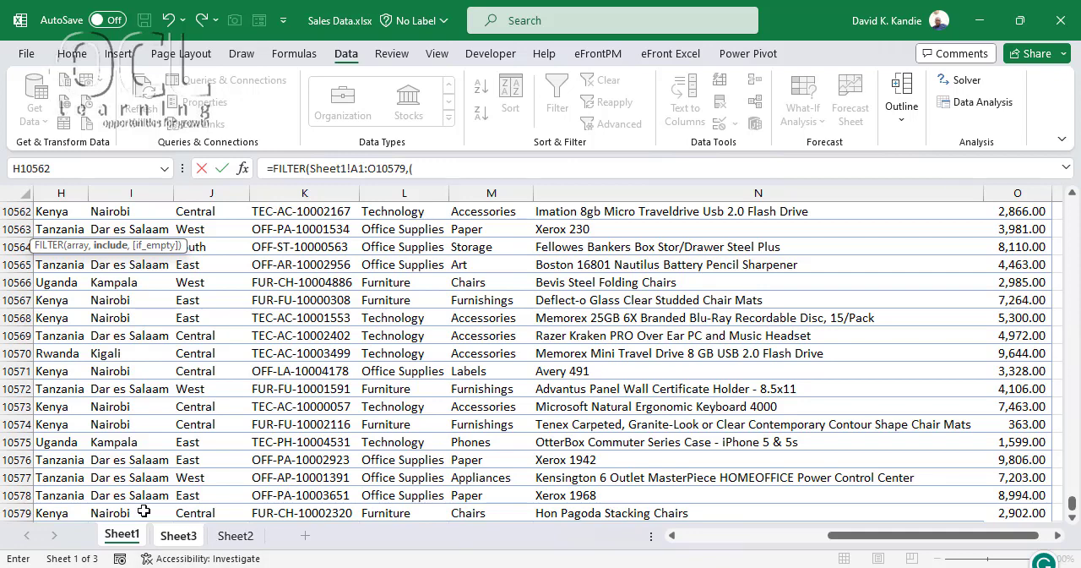
Add the bracketed include condition (Sheet1!H1:H10579="Tanzania") to the FILTER formula
left_click(125, 332)
key("ctrl+Up")
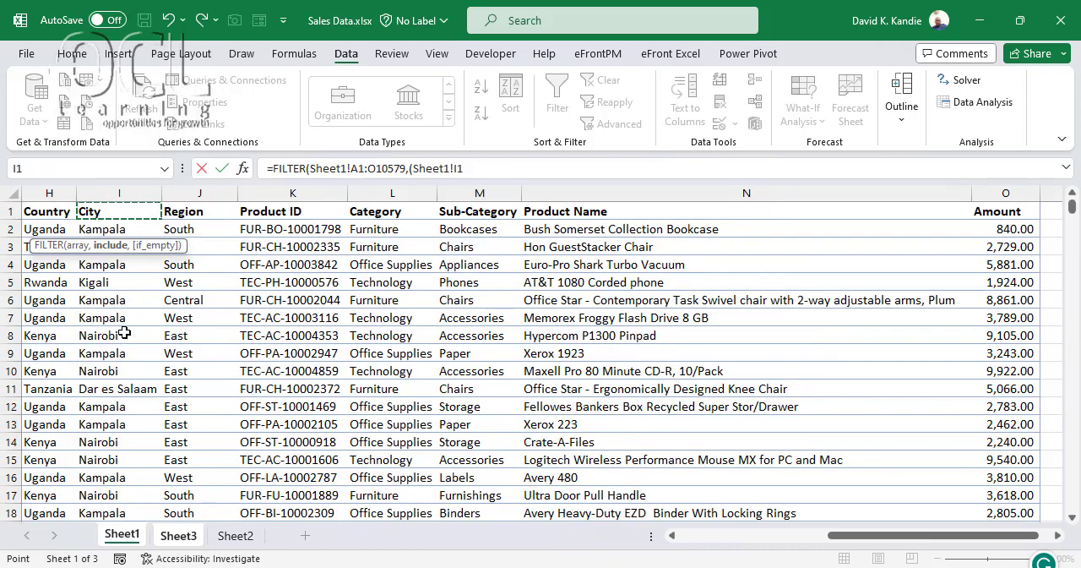
key("Left")
key("ctrl+shift+Down")
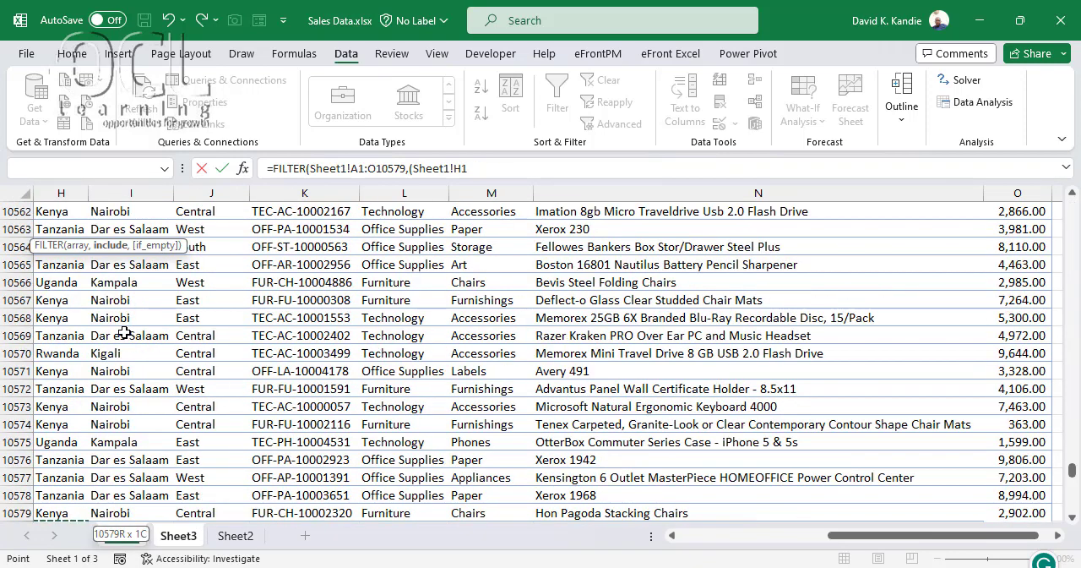
type("=")
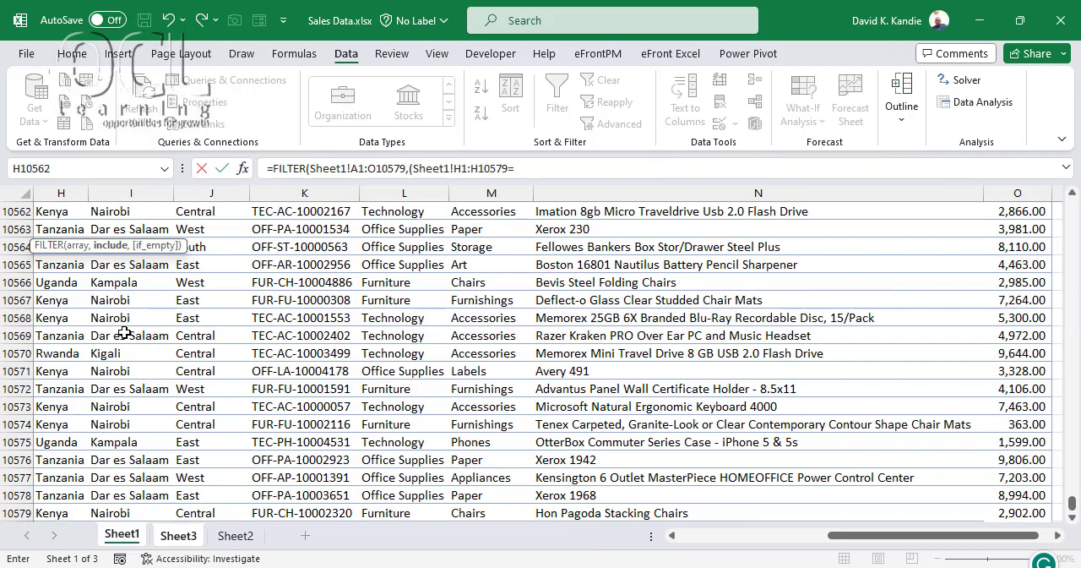
type("\"Tazania\")*(")
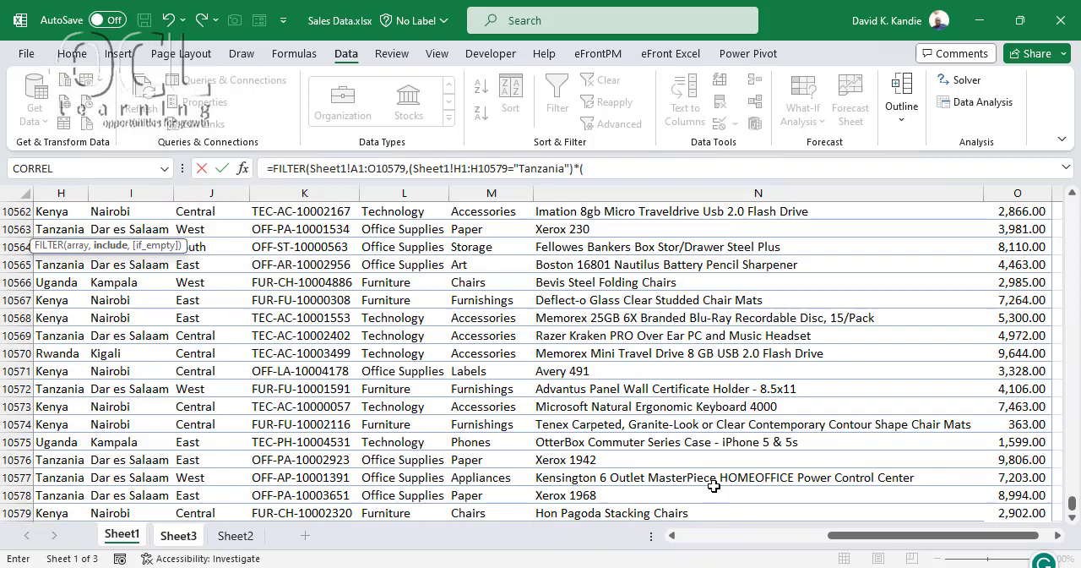
Multiply the condition by (Sheet1!C1:C10579="First Class") and enter the formula, accepting the closing-bracket correction
left_click_drag(860, 535, 355, 312)
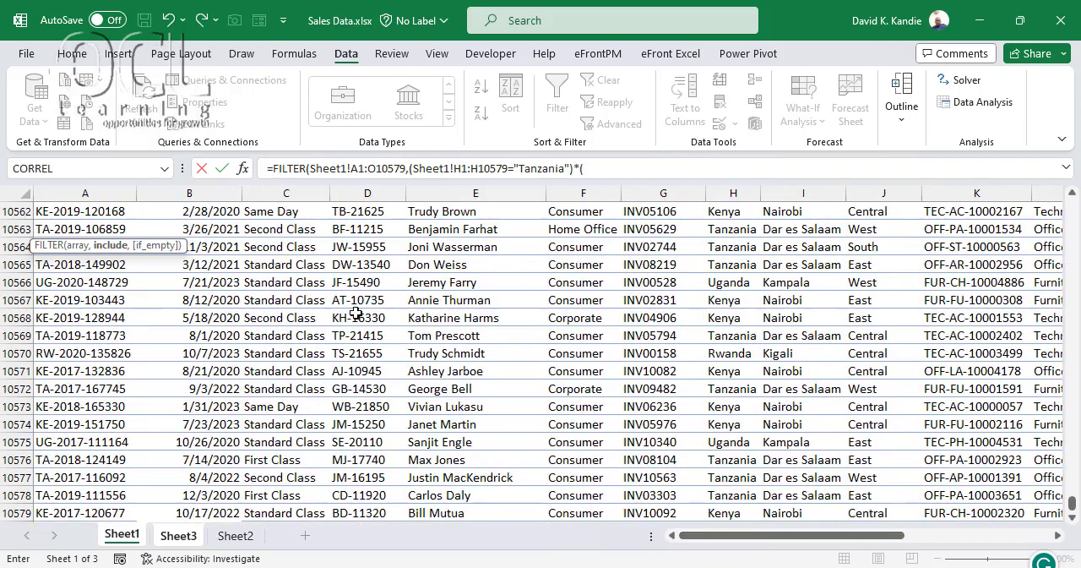
left_click(288, 250)
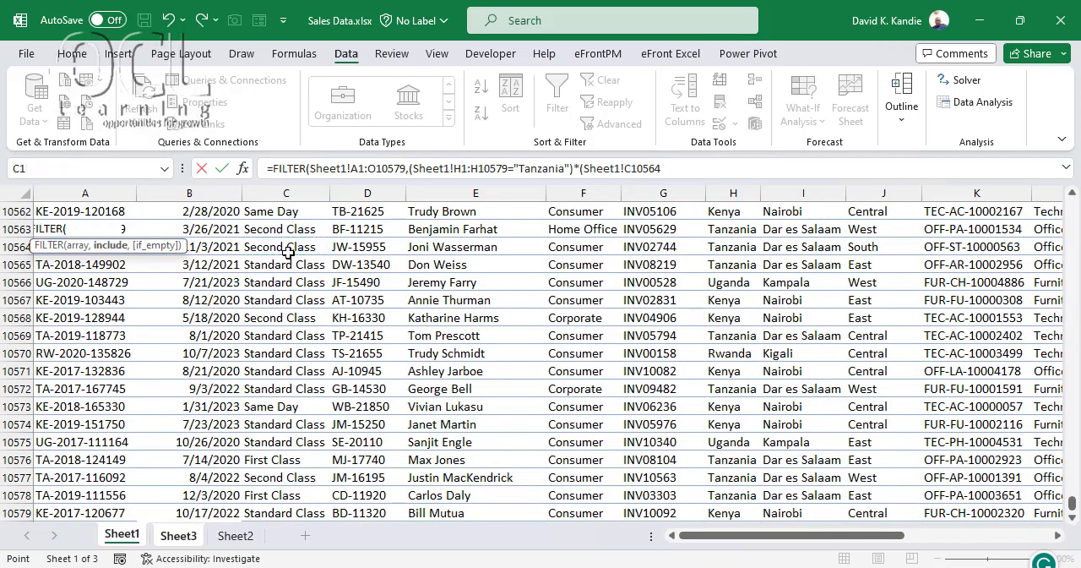
key("ctrl+Up")
key("ctrl+shift+Down")
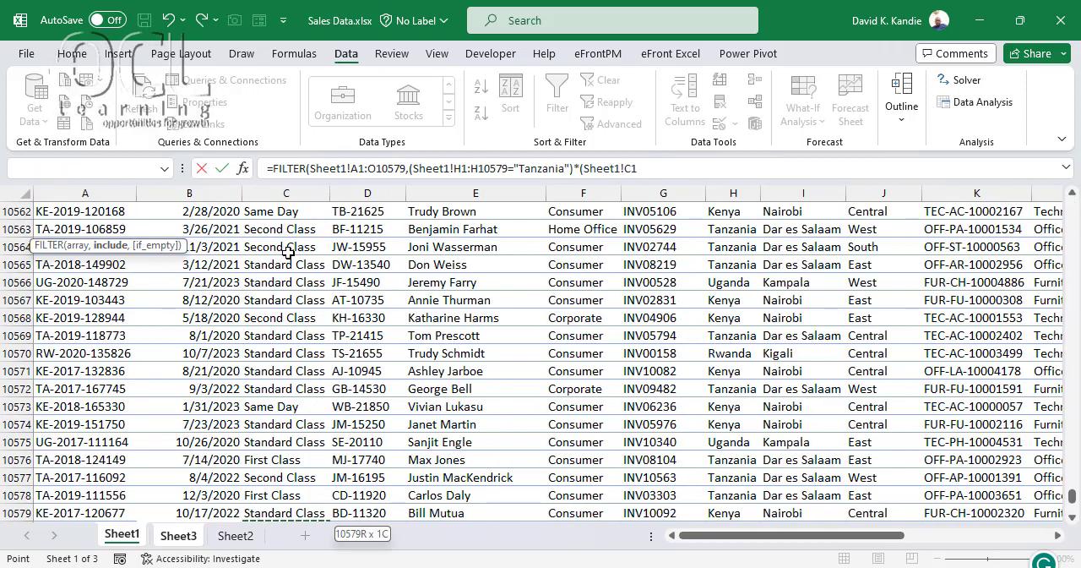
type("=\"First Class")
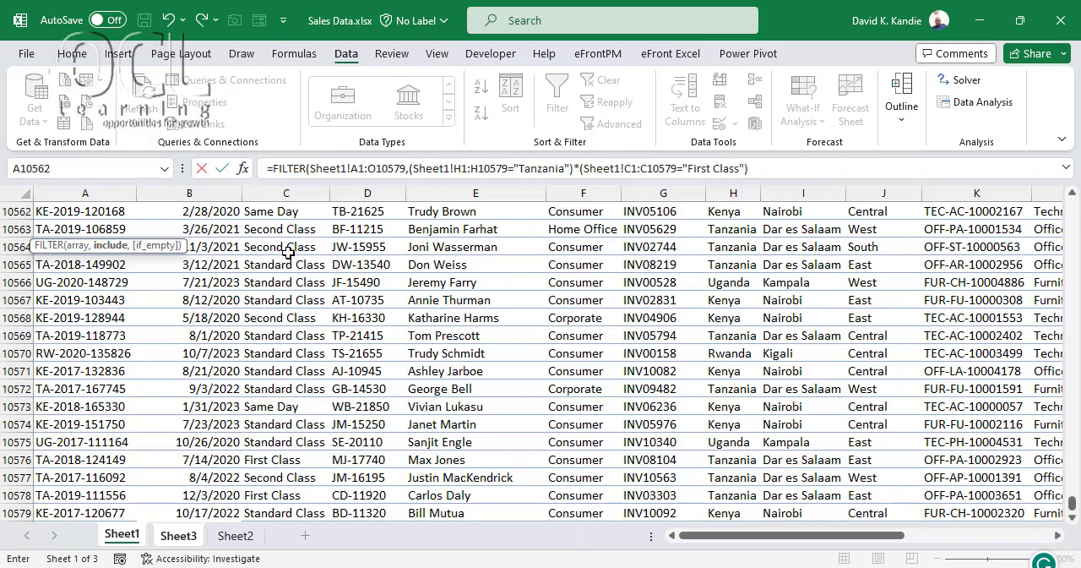
key("Return")
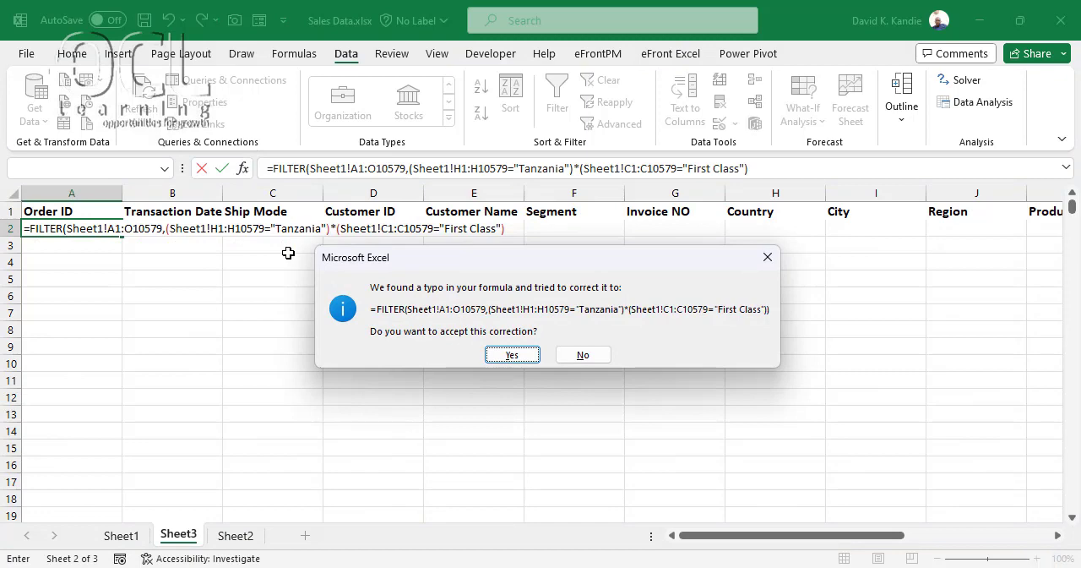
key("Return")
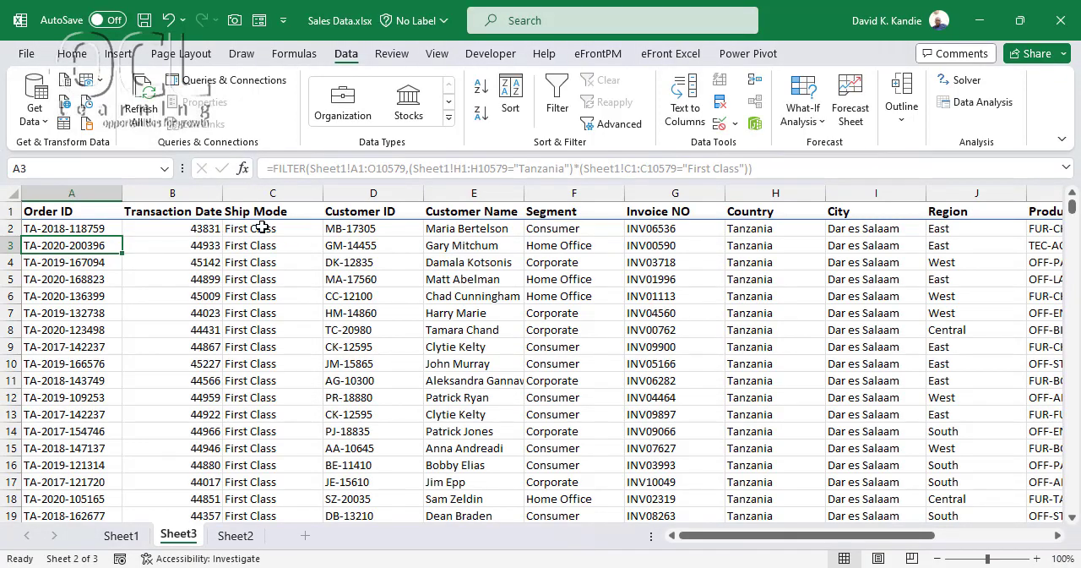
Check the Ship Mode and Country values of the filtered records and review both conditions in the A2 formula
left_click_drag(262, 228, 272, 414)
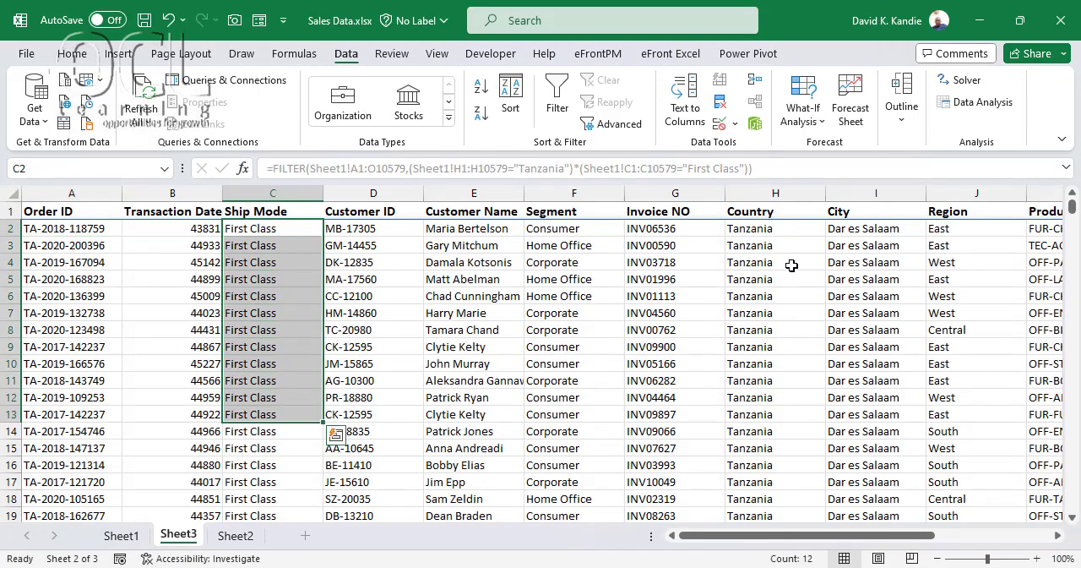
left_click_drag(775, 228, 767, 312)
left_click(767, 313)
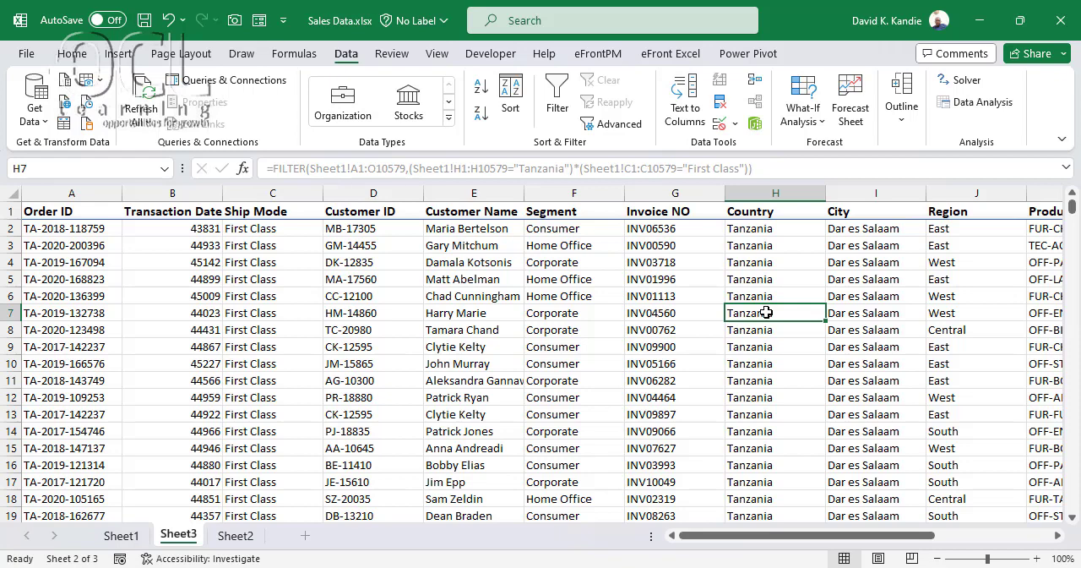
left_click(735, 228)
left_click(116, 231)
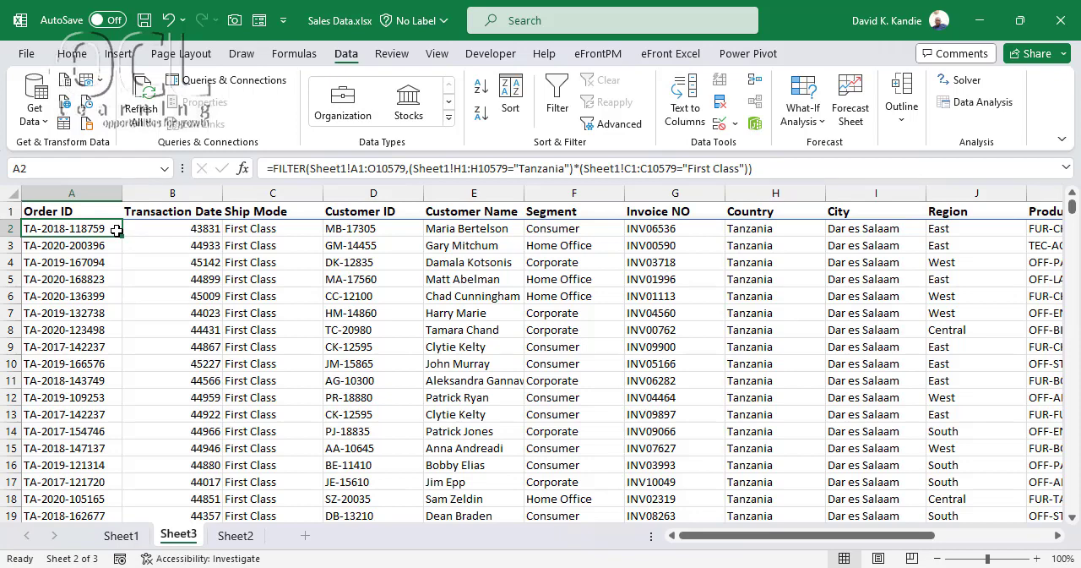
left_click(701, 170)
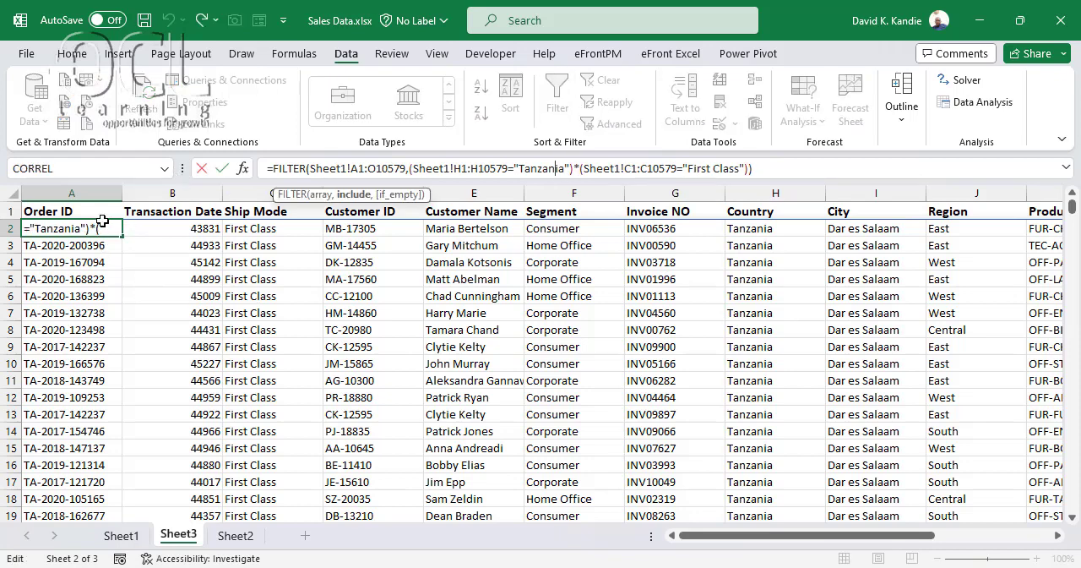
key("Return")
key("Down")
key("Down")
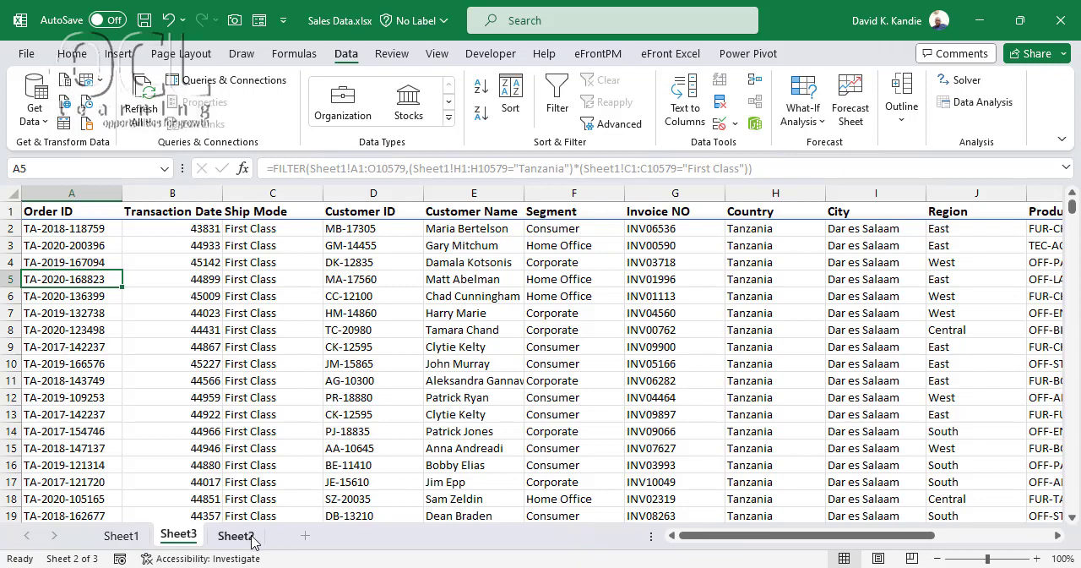
Copy the Ship Mode and Country columns (C and H) of Sheet1 into a new sheet at cell A1
left_click(120, 535)
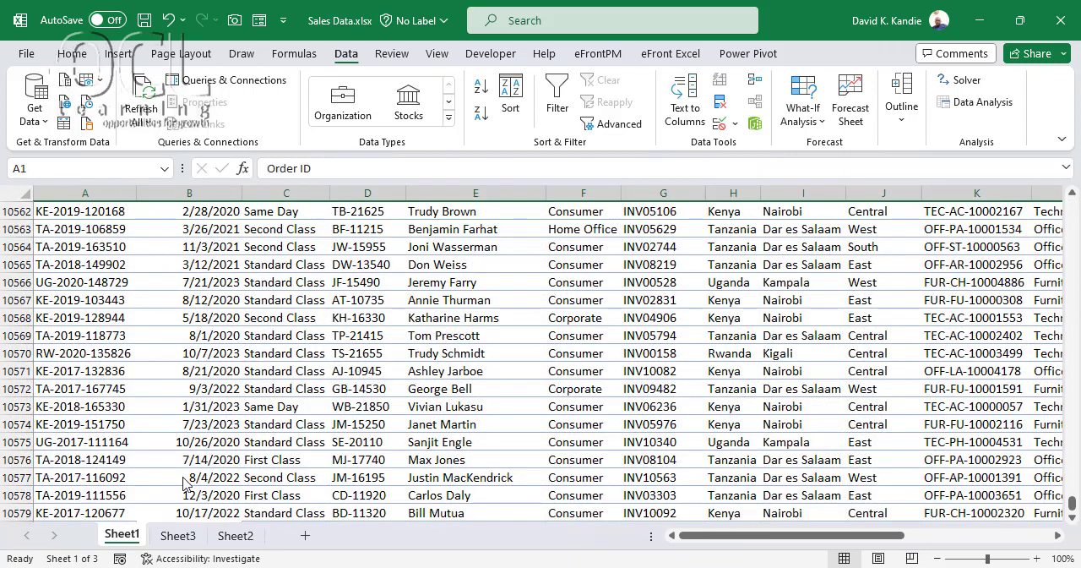
left_click(287, 194)
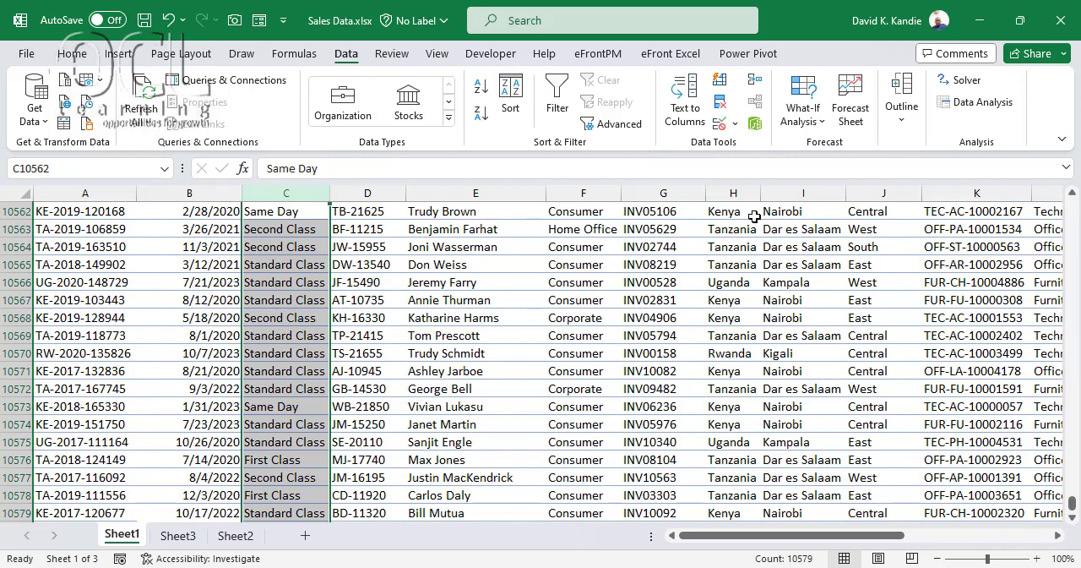
left_click(733, 193, "ctrl")
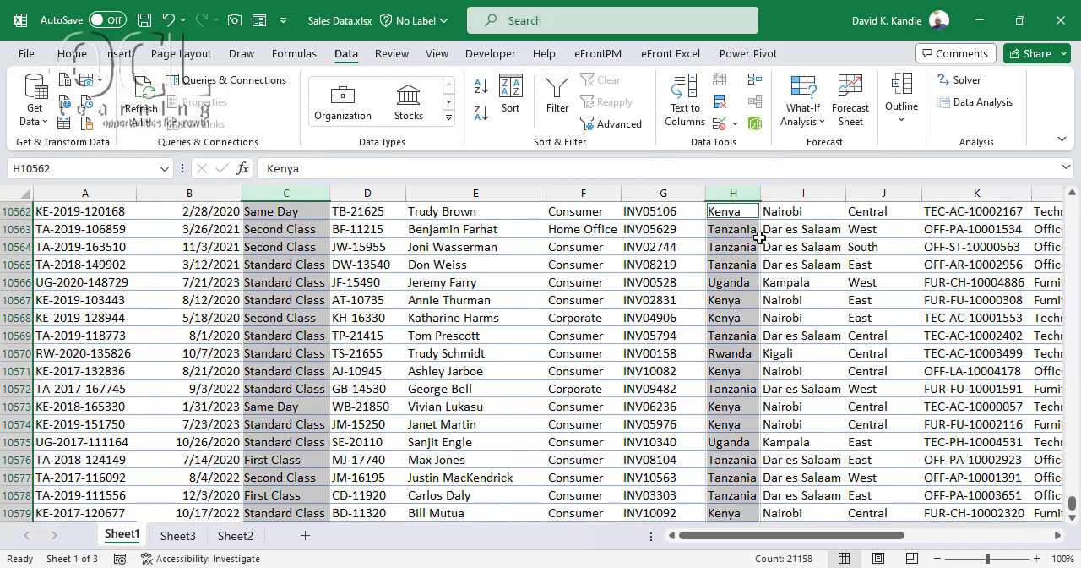
key("ctrl+c")
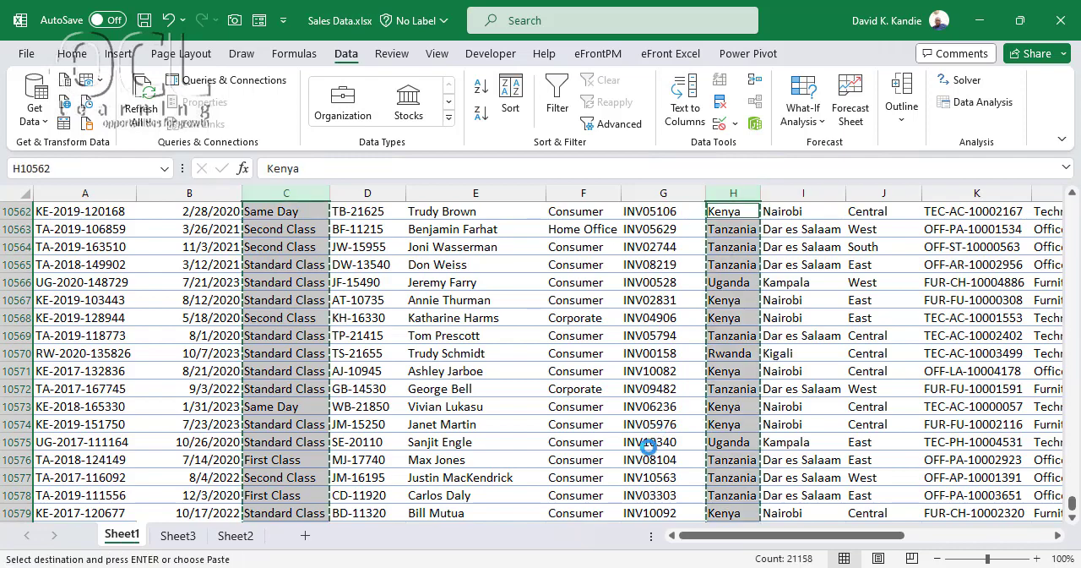
left_click(304, 536)
key("ctrl+v")
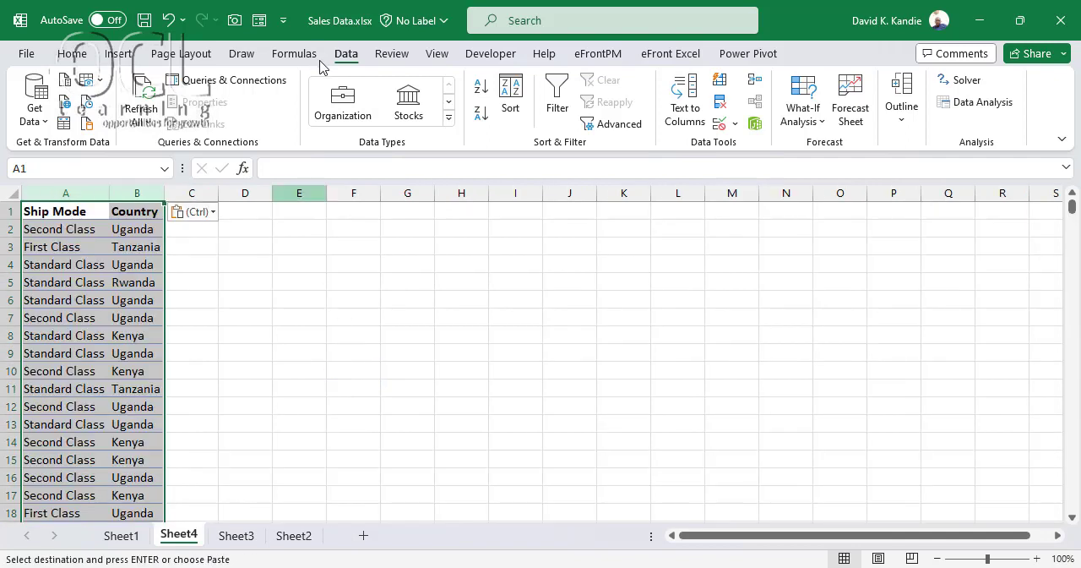
Remove duplicate Ship Mode and Country combinations from columns A and B, treating the first row as headers
double_click(109, 195)
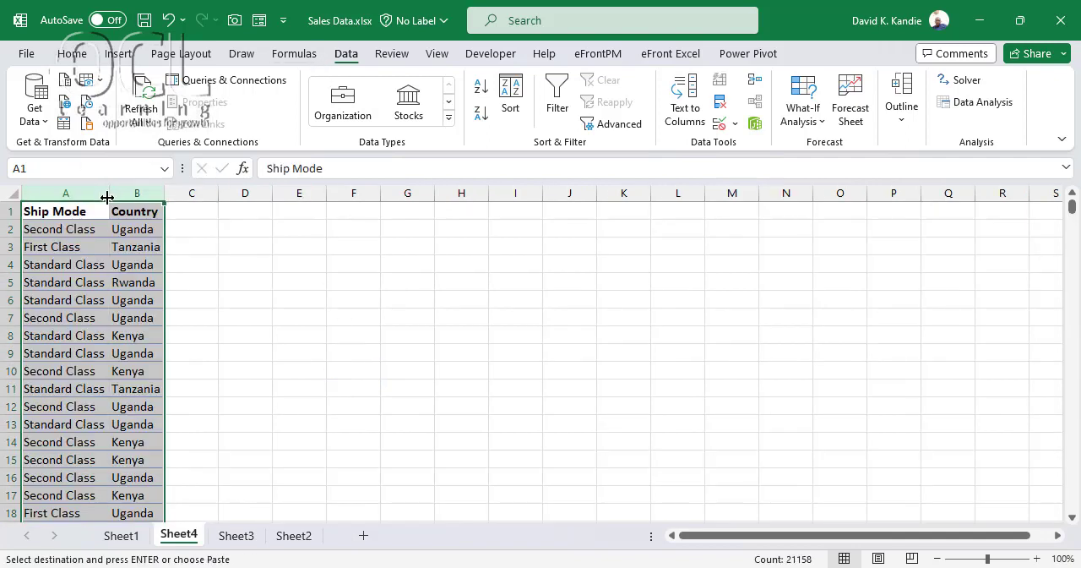
left_click(89, 193)
left_click_drag(96, 195, 159, 203)
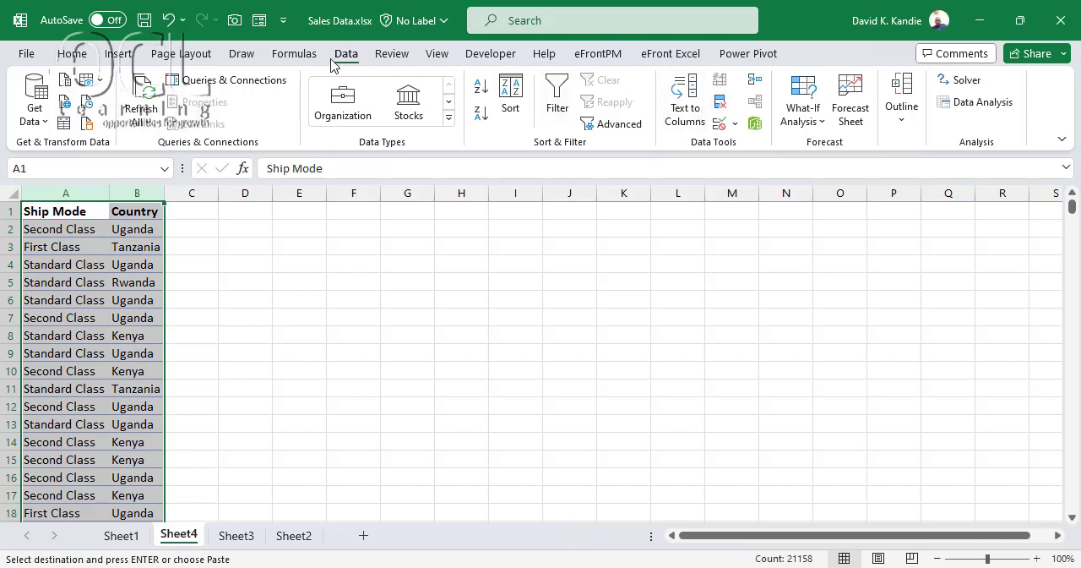
left_click(722, 105)
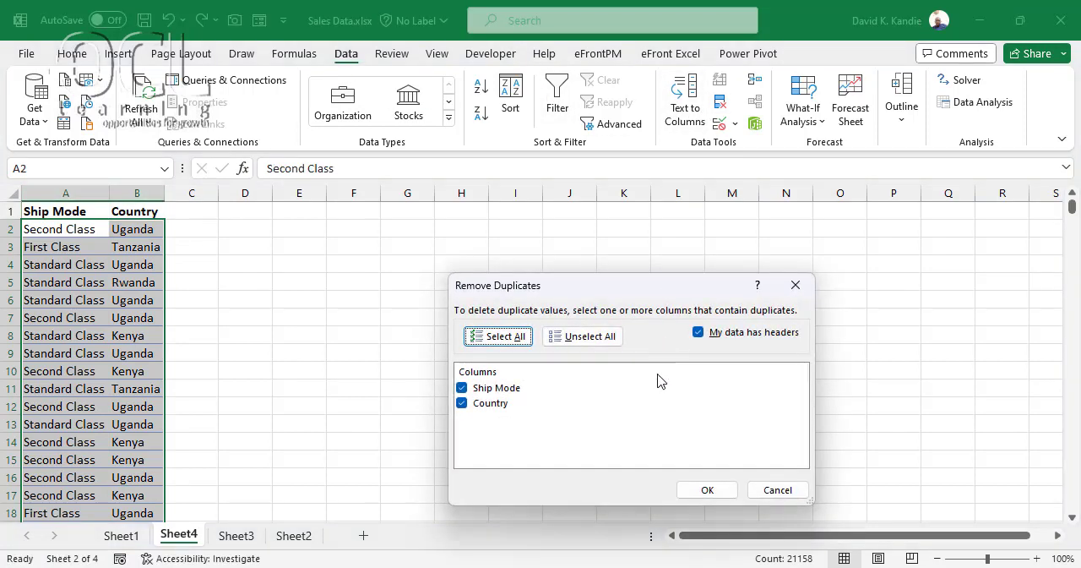
left_click(695, 491)
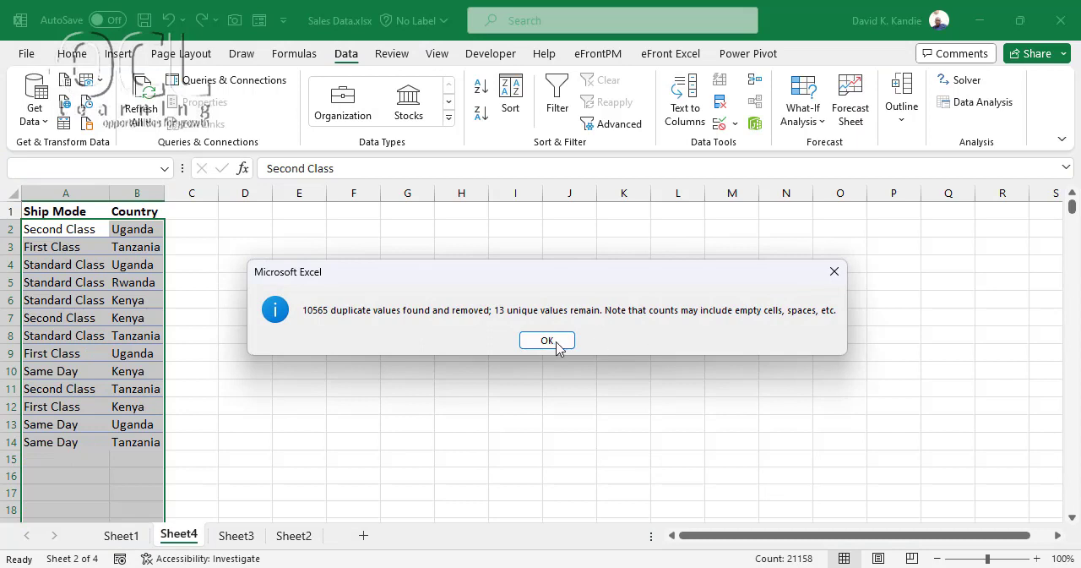
left_click(557, 346)
left_click(54, 283)
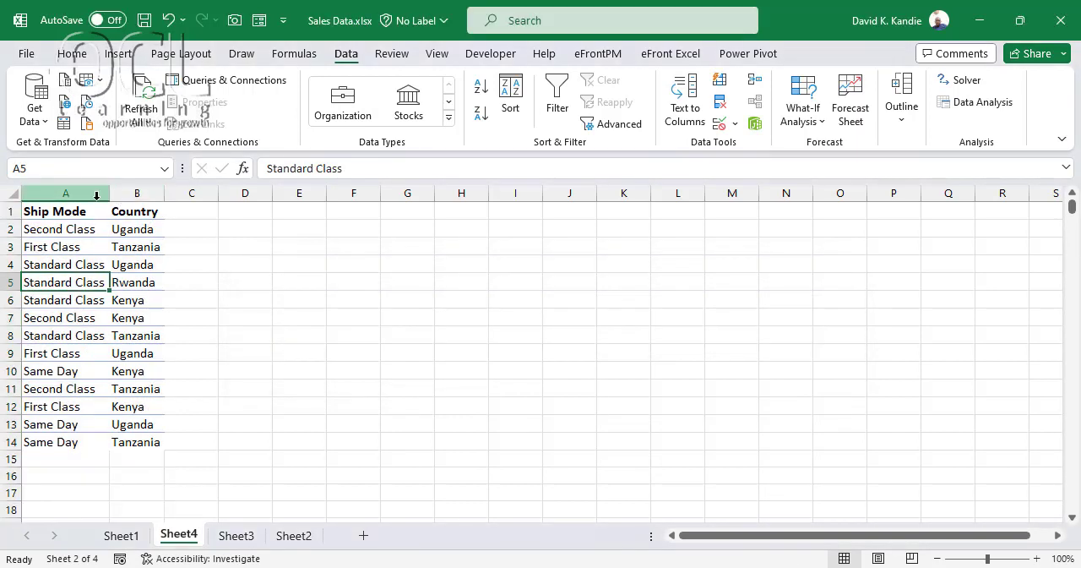
Insert a blank column between the Ship Mode and Country columns
left_click(131, 192)
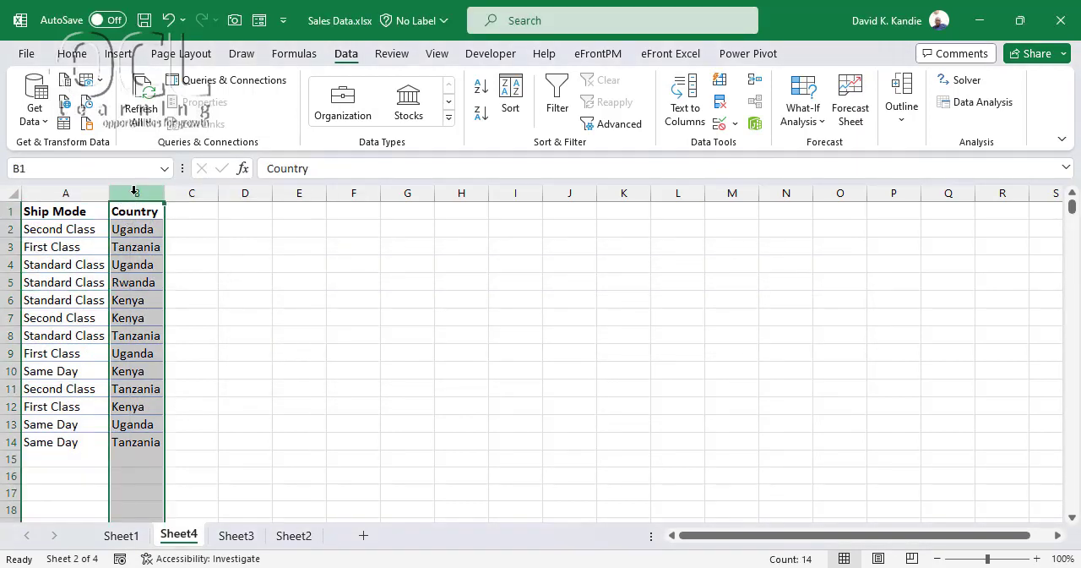
right_click(133, 191)
left_click(169, 355)
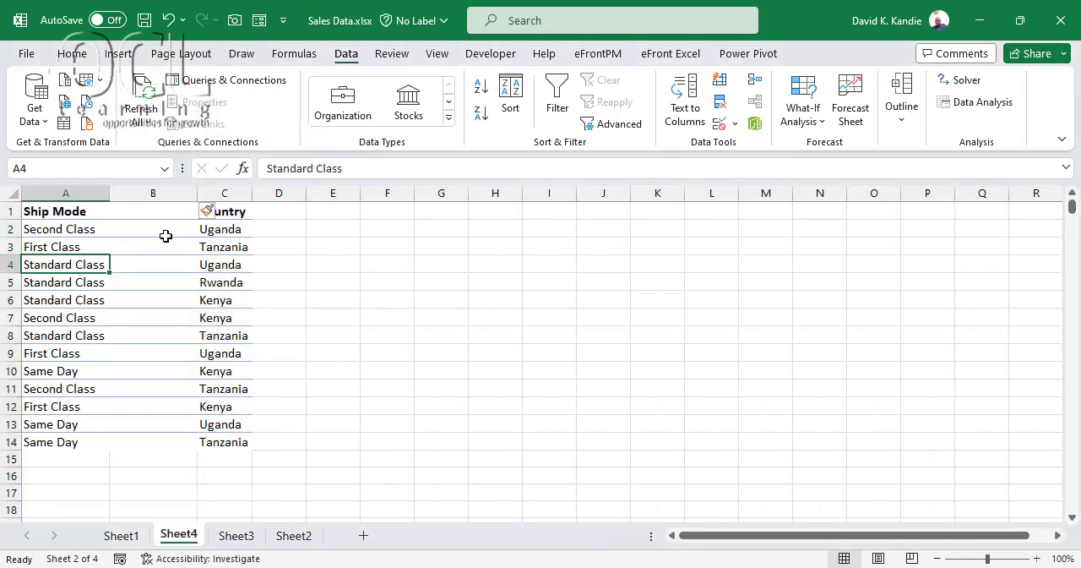
Remove duplicates from the Country list in C1:C14 and check the remaining country names
left_click_drag(235, 212, 238, 442)
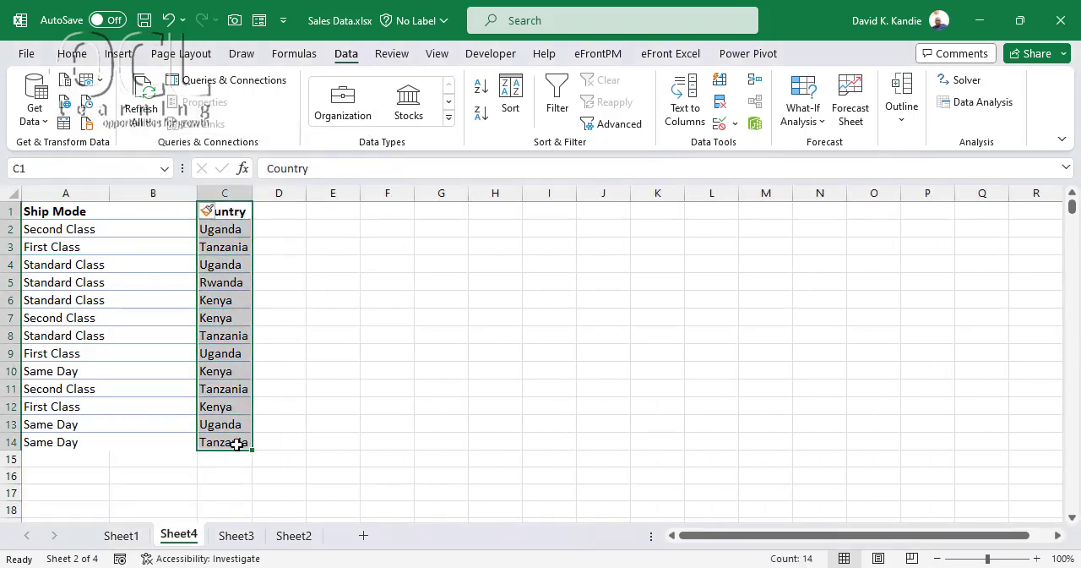
left_click(722, 100)
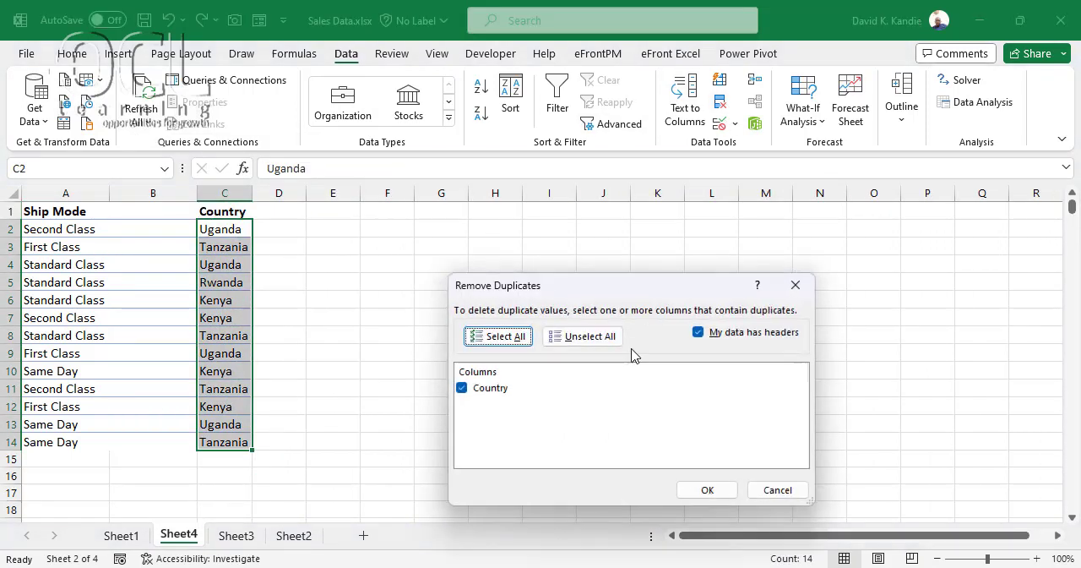
left_click(700, 486)
left_click(548, 342)
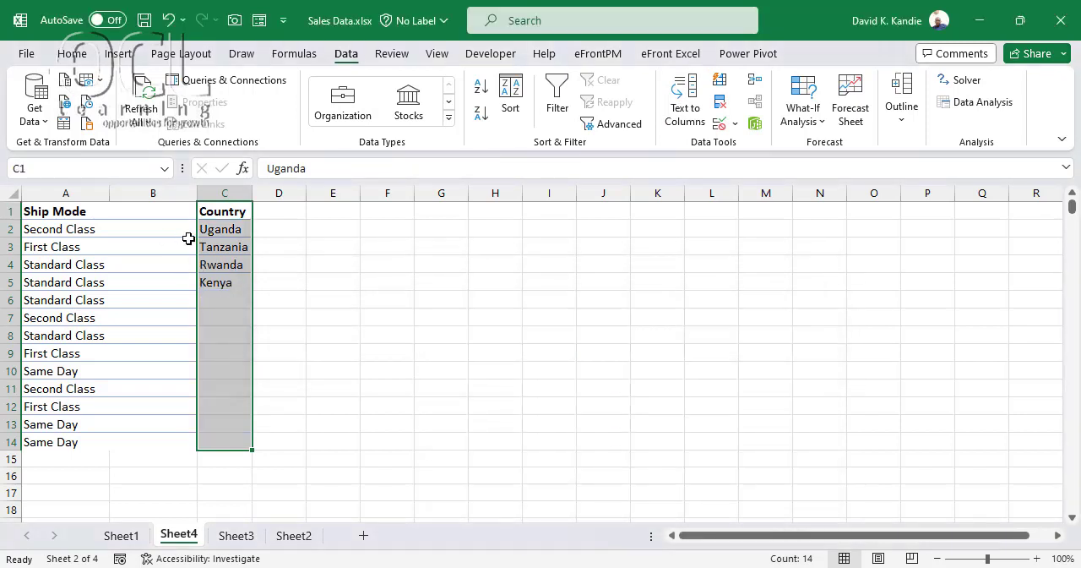
left_click(221, 234)
left_click(224, 248)
left_click(225, 266)
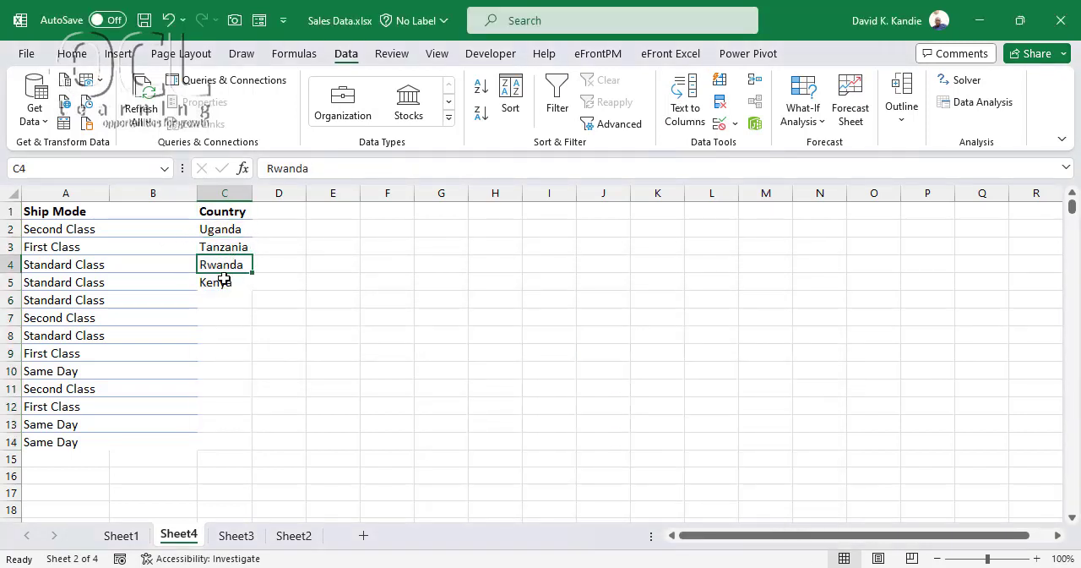
left_click(224, 281)
Remove duplicates from the Ship Mode list in column A and check the remaining ship modes
left_click(66, 193)
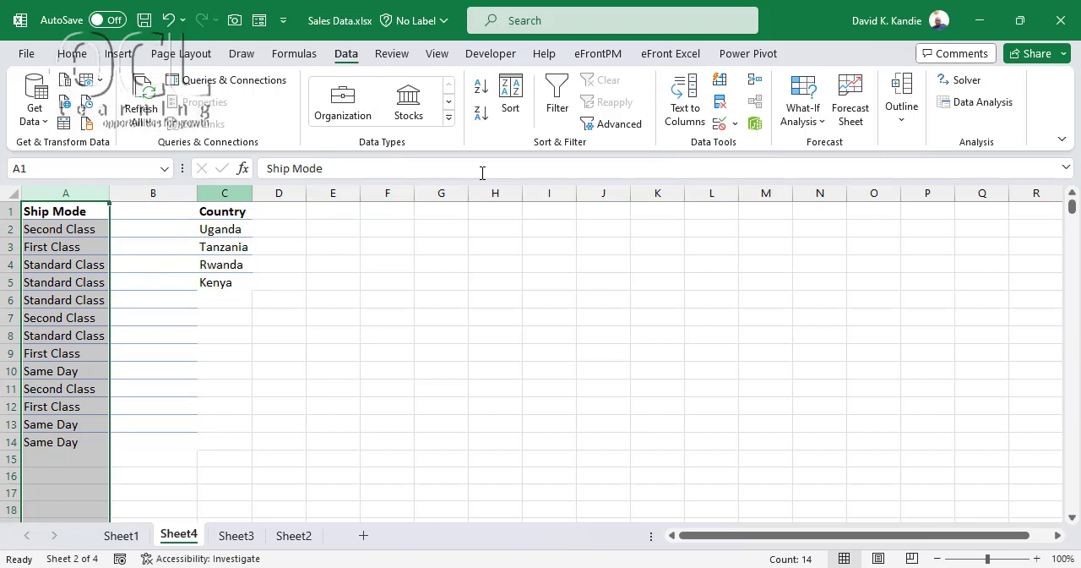
left_click(720, 104)
left_click(703, 490)
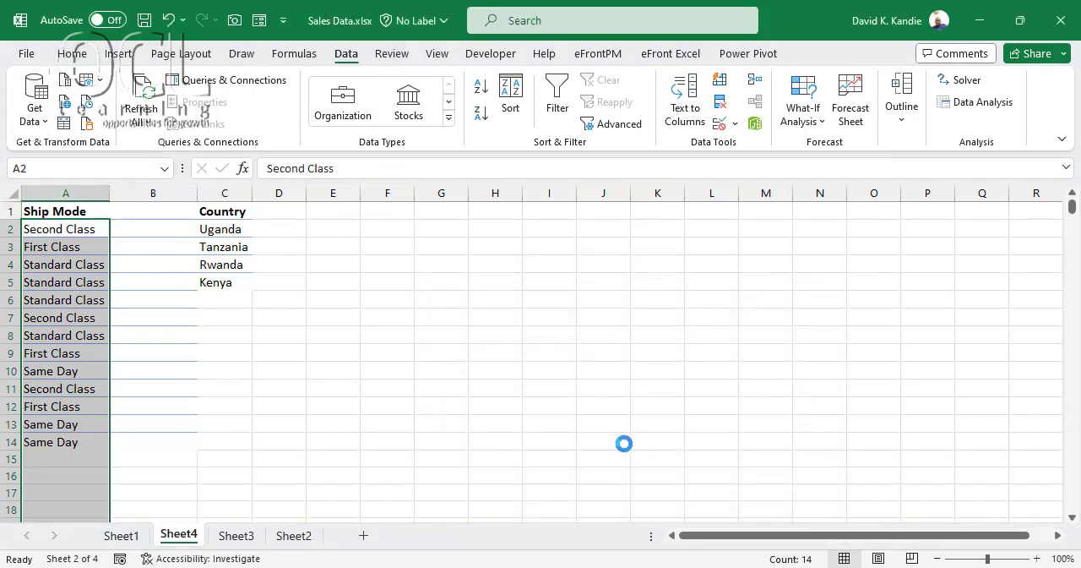
left_click(540, 341)
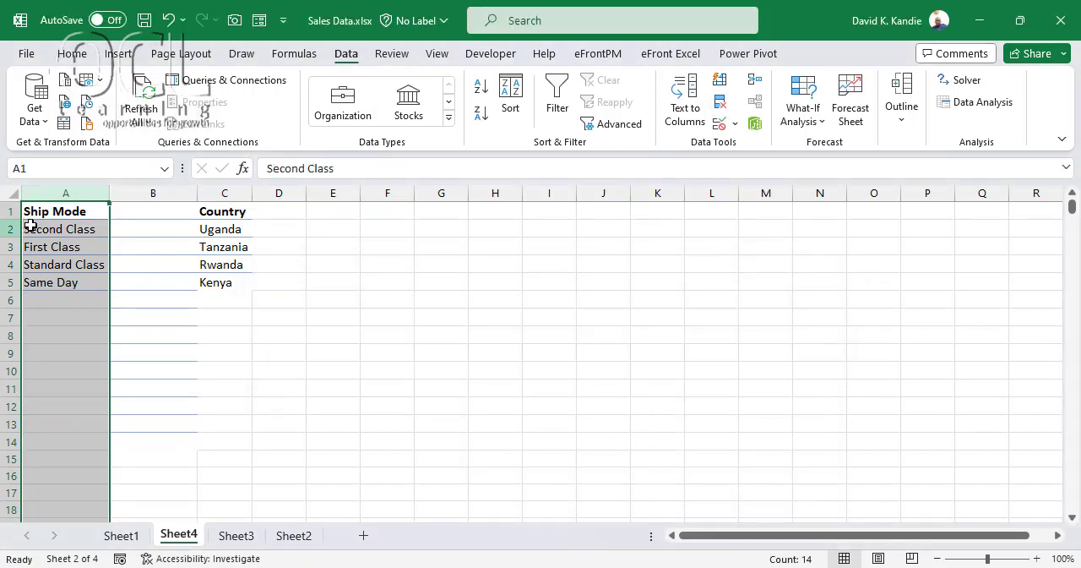
left_click(51, 230)
left_click(71, 251)
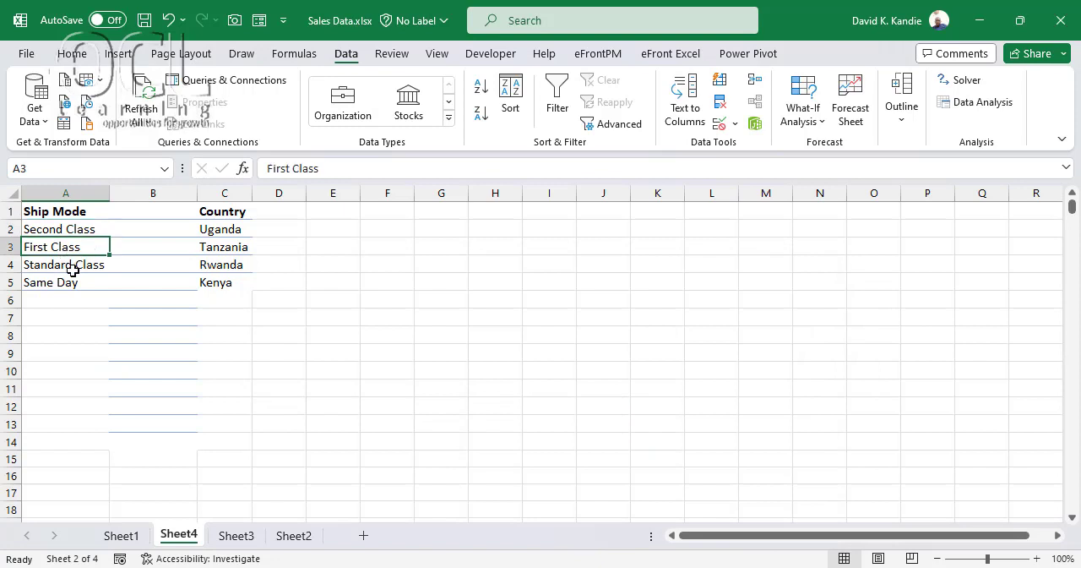
left_click(65, 266)
left_click(65, 286)
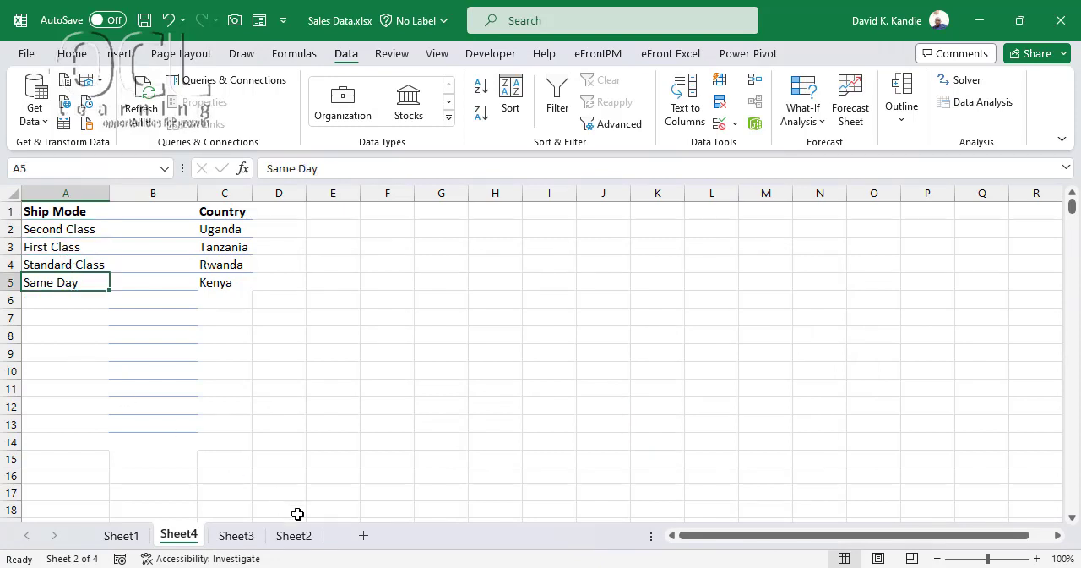
Add a new sheet after Sheet4 and widen its column A
left_click(364, 539)
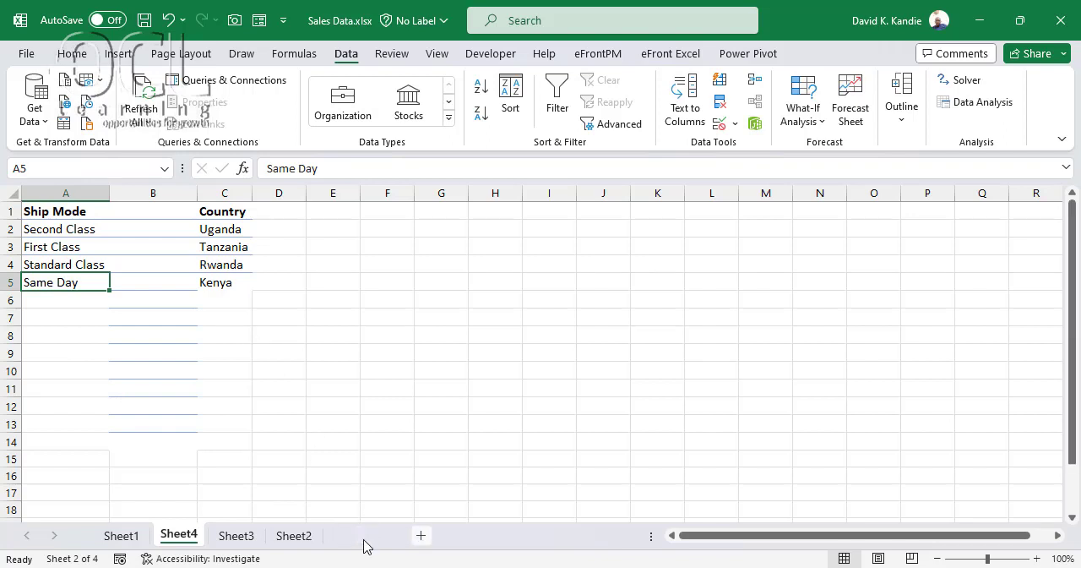
left_click_drag(75, 194, 207, 215)
Enter the label Country in cell A2 and the label Ship Mode in cell A5
left_click(70, 228)
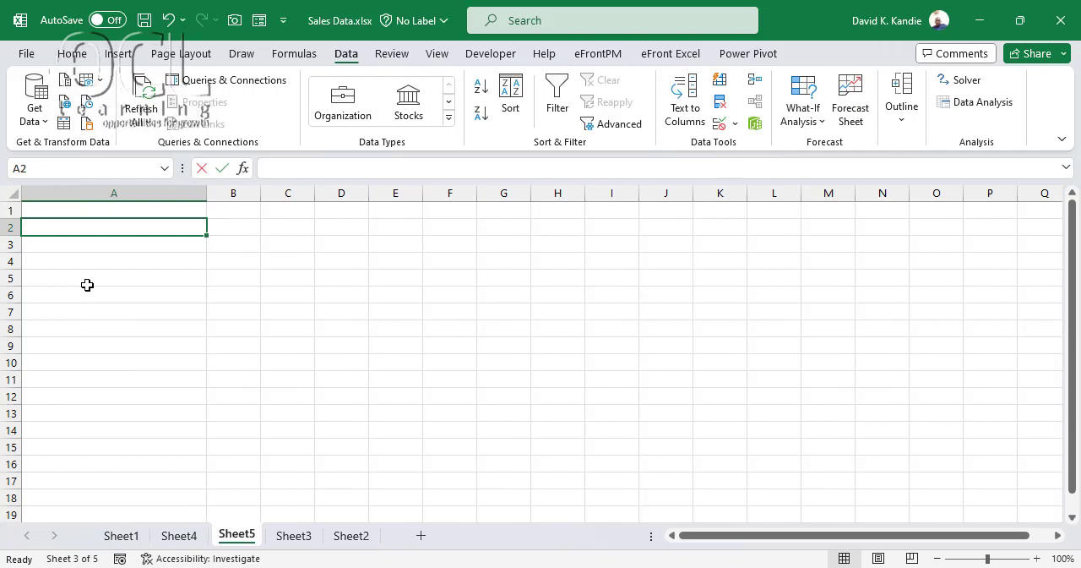
type("Country")
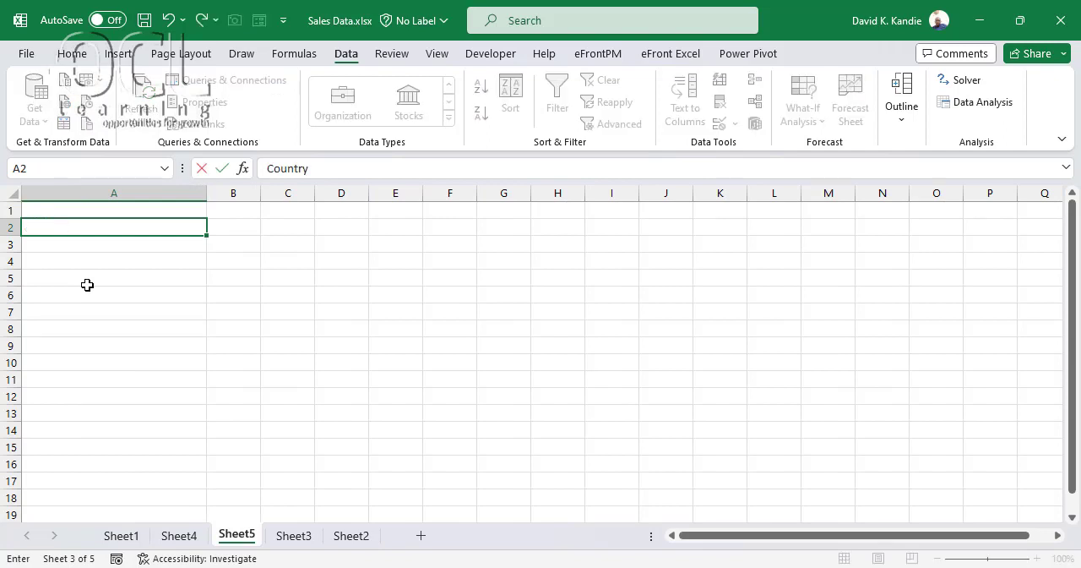
key("Return")
key("Return")
left_click(87, 284)
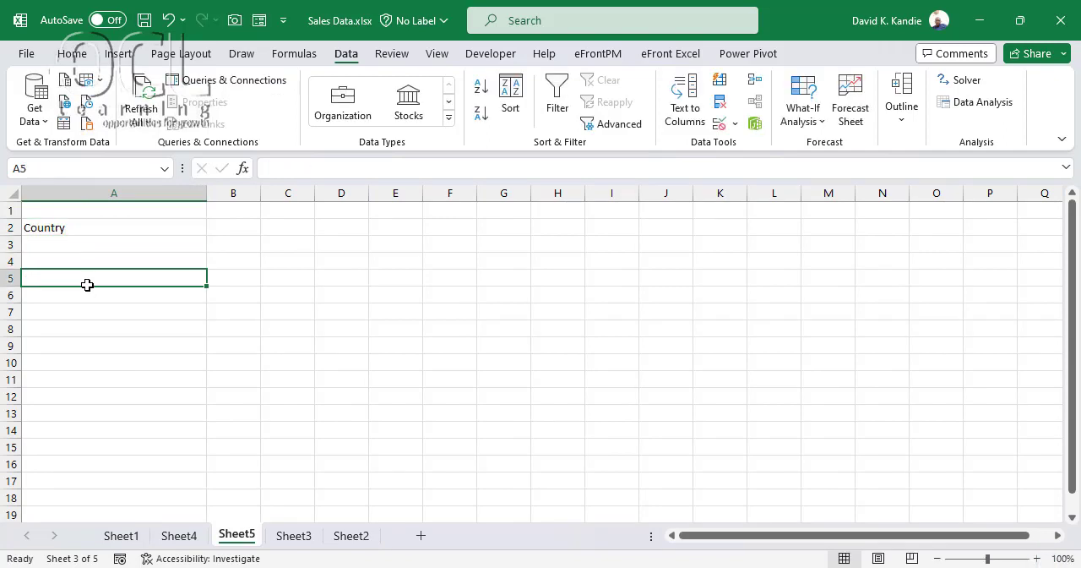
type("Ship Mo")
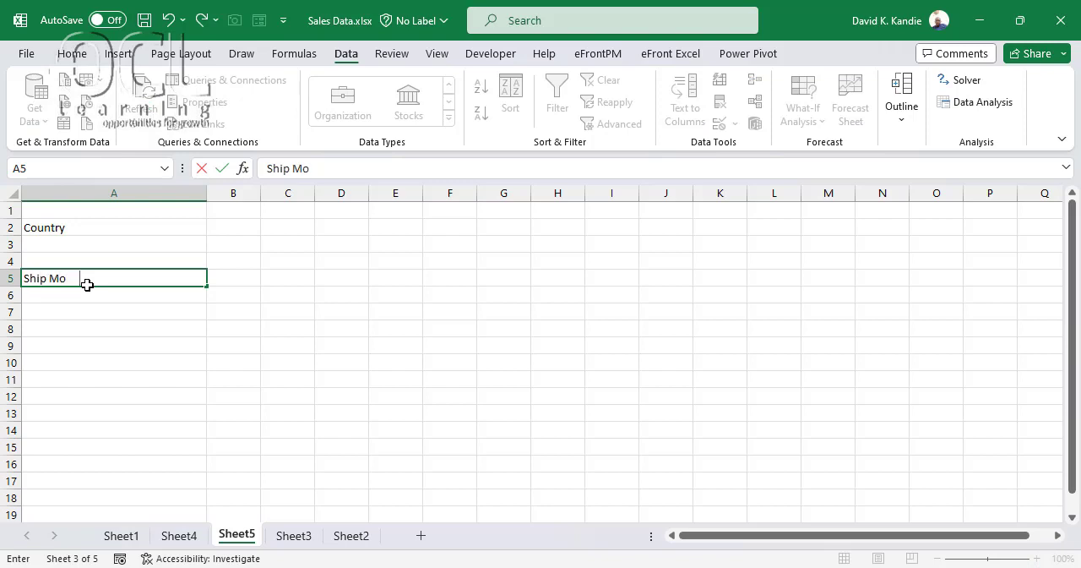
type("de")
key("Return")
Add a List data validation to cell A3 with the source =Sheet4!$C$2:$C$5
left_click(117, 242)
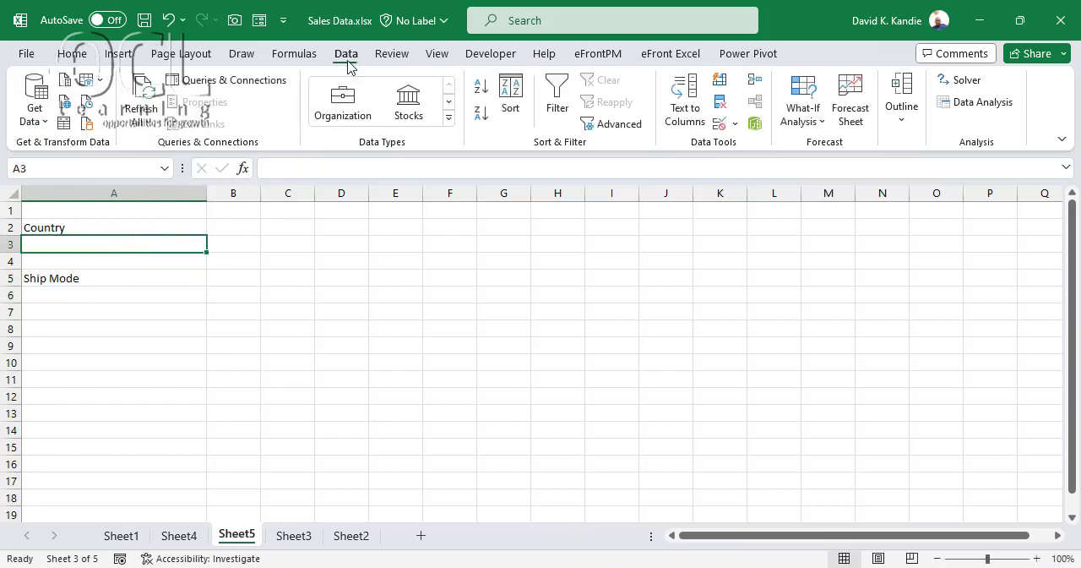
left_click(720, 125)
left_click(517, 342)
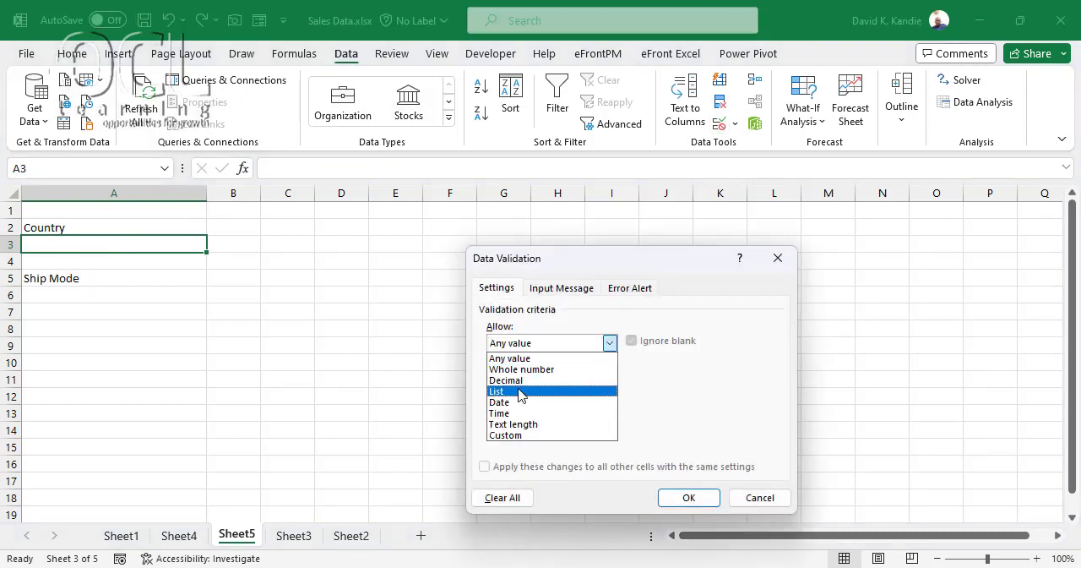
left_click(522, 384)
left_click(502, 412)
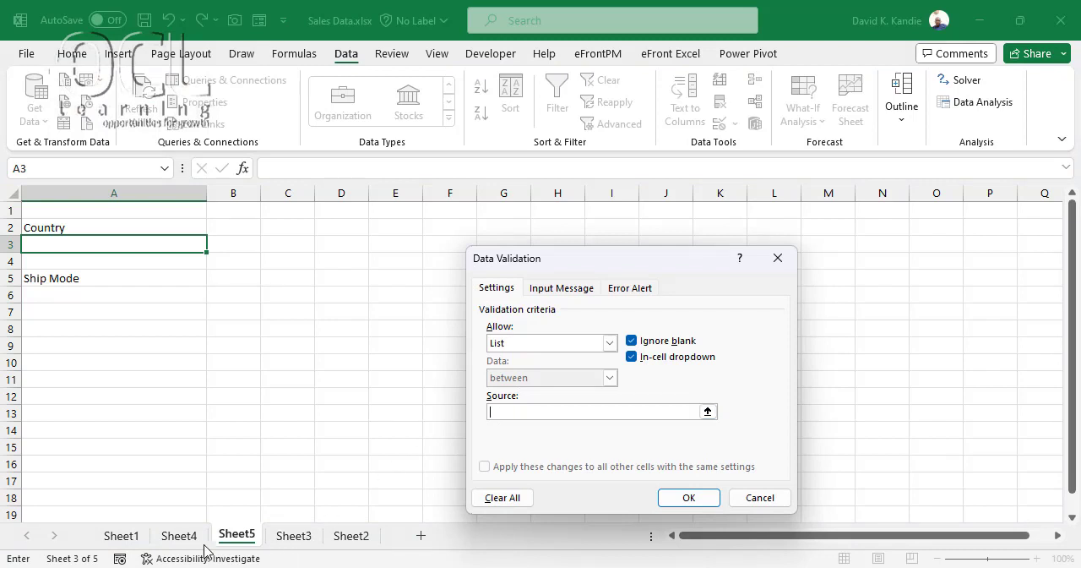
left_click(179, 536)
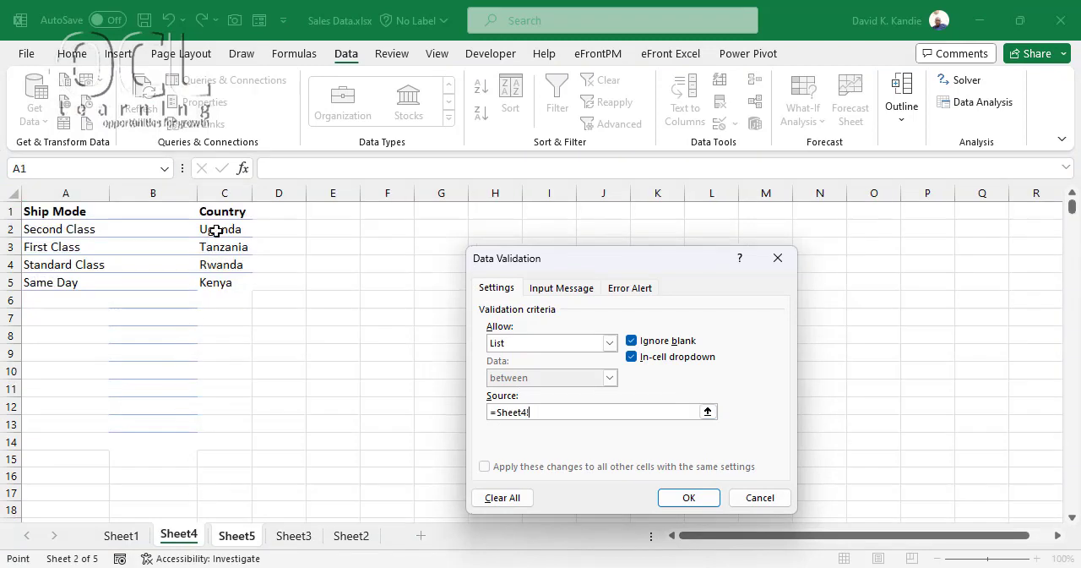
left_click_drag(211, 230, 252, 298)
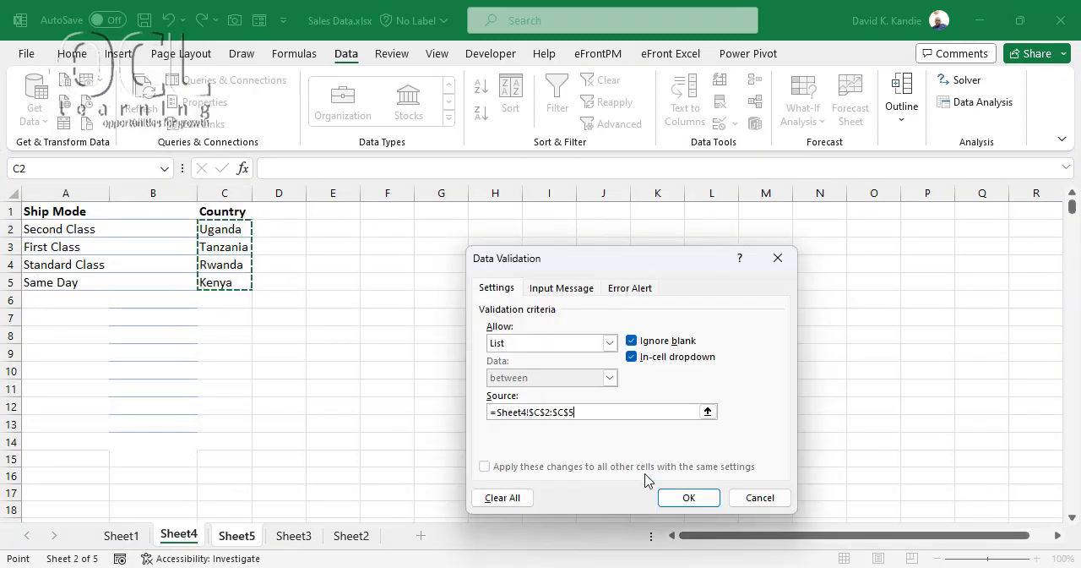
left_click(690, 498)
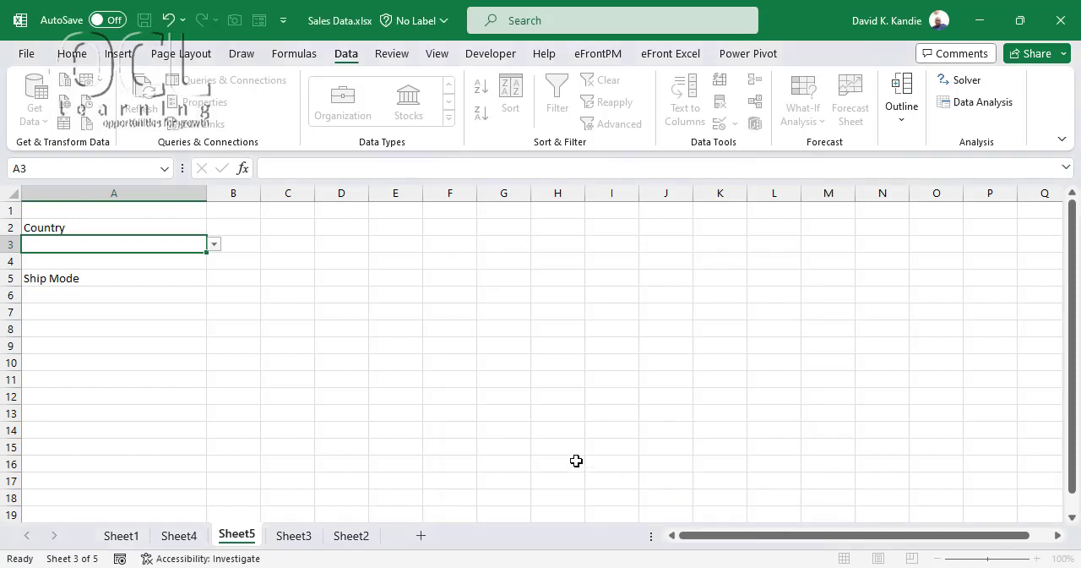
Try the Country dropdown in A3 with Rwanda, and set it to Kenya
left_click(215, 245)
left_click(152, 289)
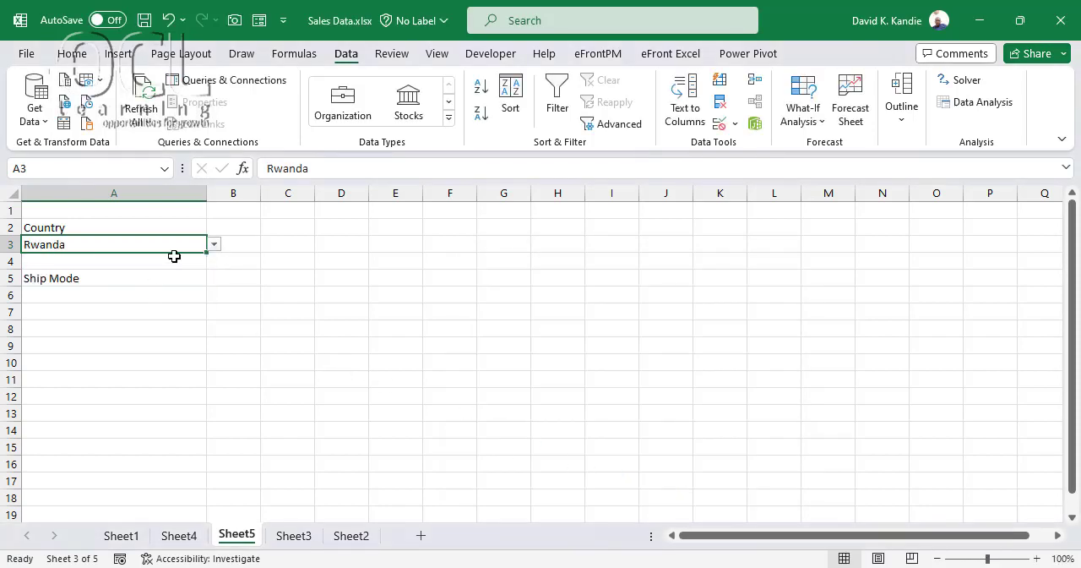
left_click(215, 245)
left_click(151, 302)
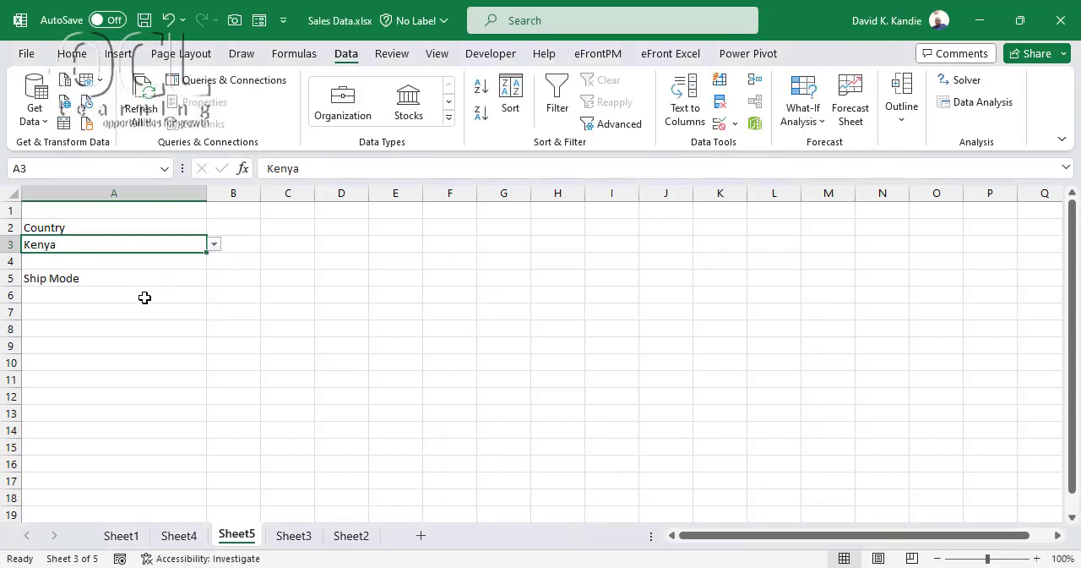
Add a List data validation to cell A6 with the source =Sheet4!$A$2:$A$5
left_click(145, 297)
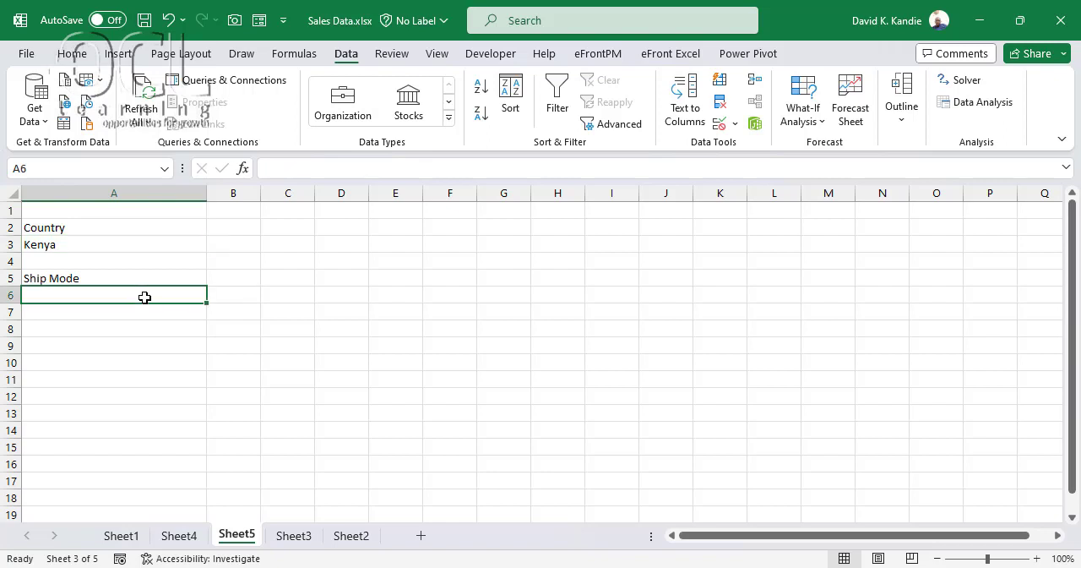
left_click(719, 125)
left_click(536, 348)
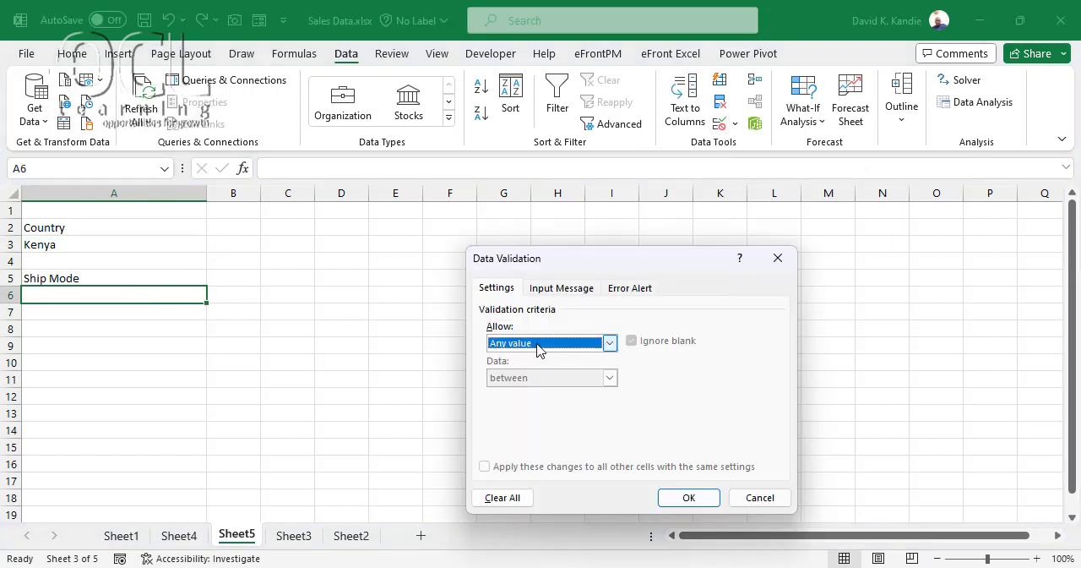
left_click(522, 392)
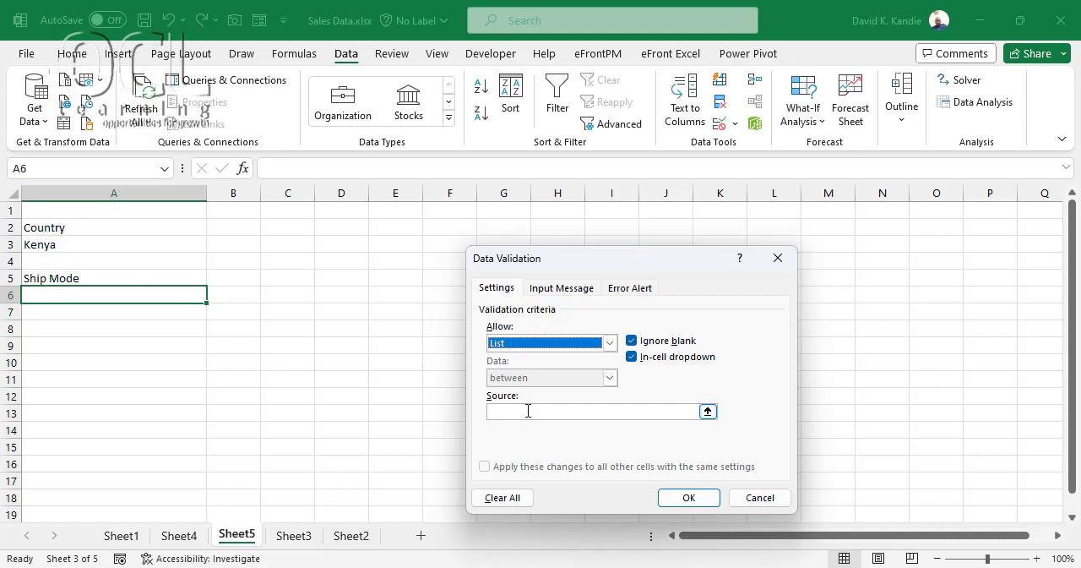
left_click(527, 410)
left_click(181, 536)
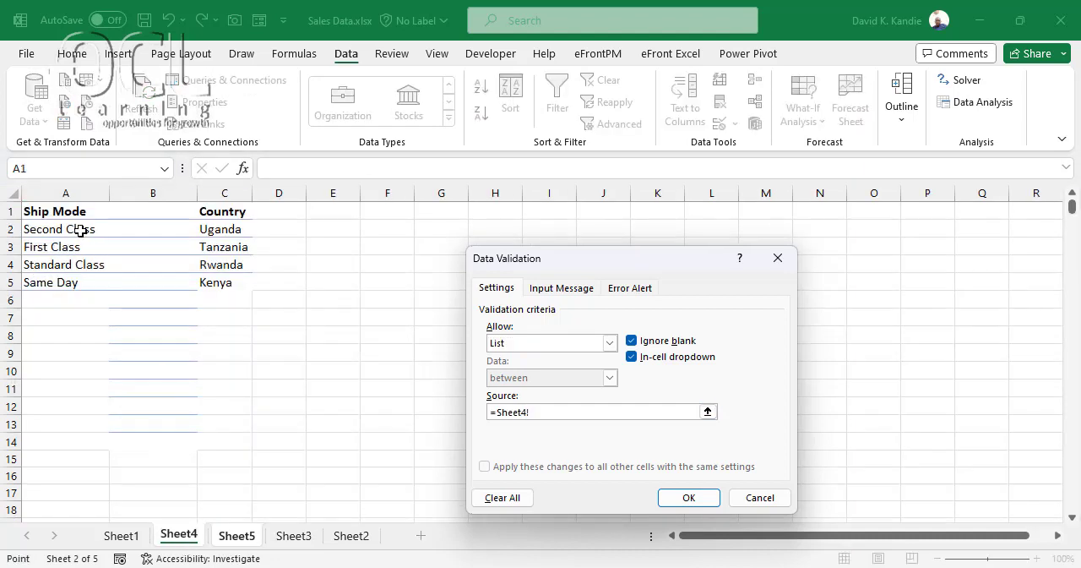
left_click_drag(81, 229, 53, 282)
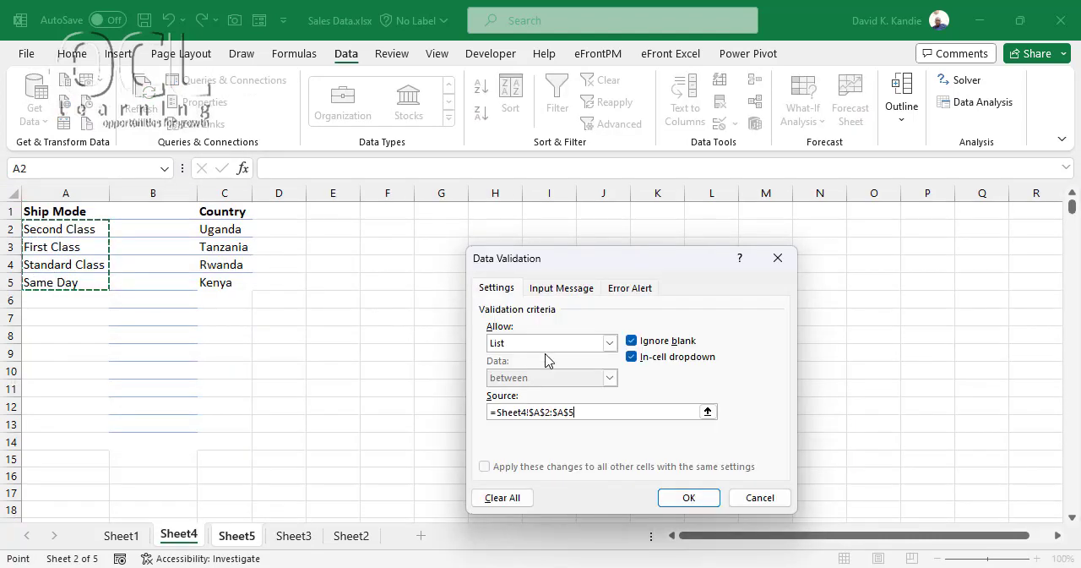
left_click(688, 498)
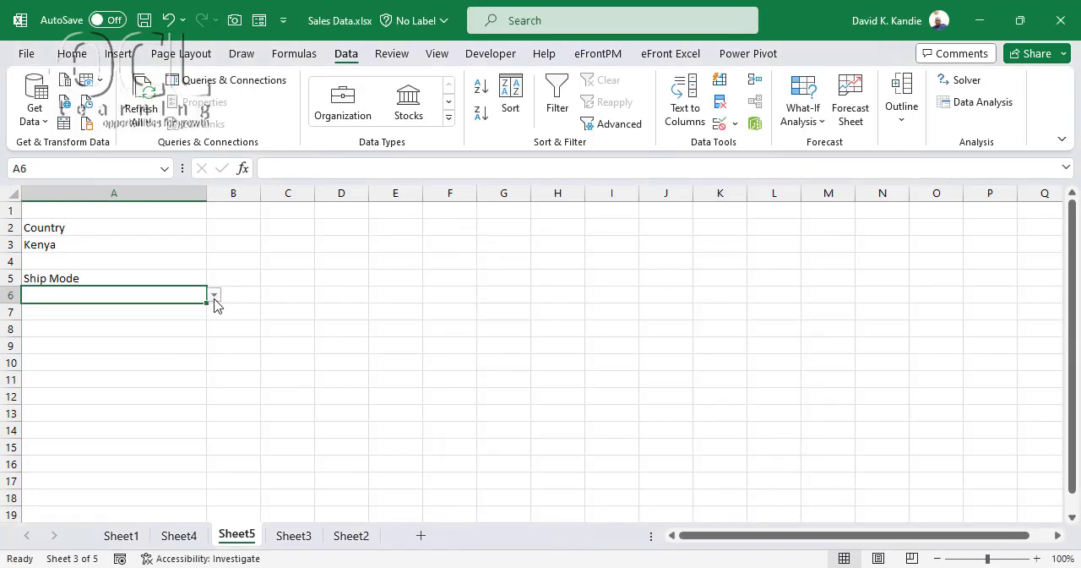
Choose First Class from the Ship Mode dropdown in cell A6
left_click(215, 296)
left_click(131, 328)
left_click(180, 253)
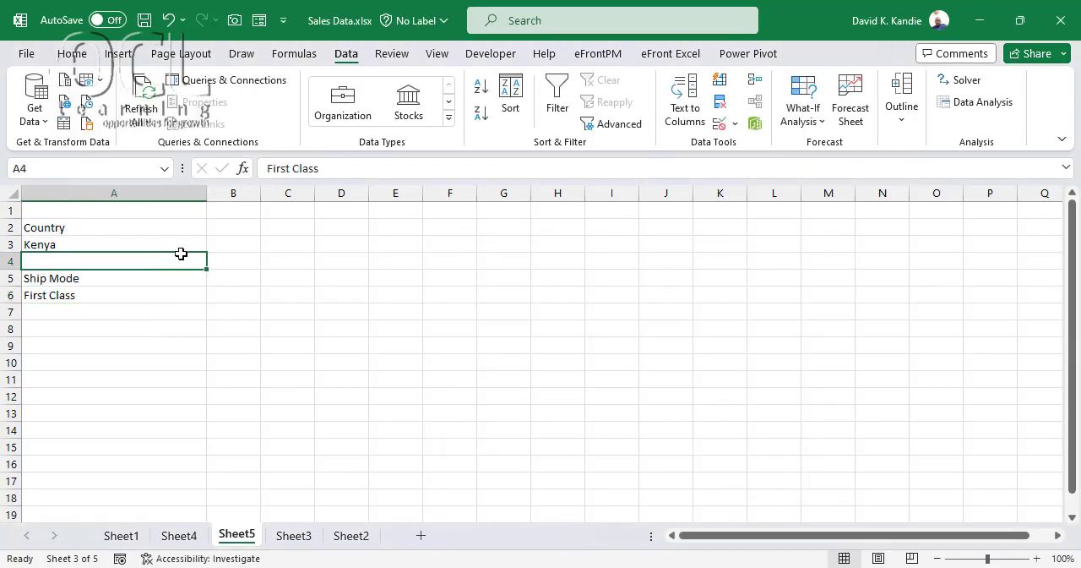
left_click(281, 230)
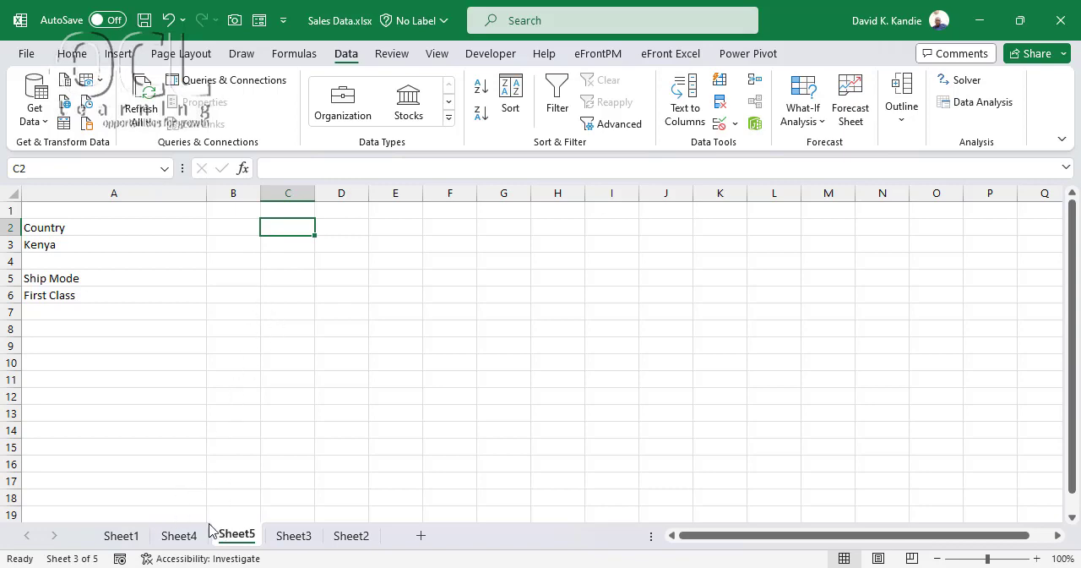
Copy the header row A1:O1 from Sheet1, from Order ID to Amount
left_click(123, 536)
left_click(219, 212)
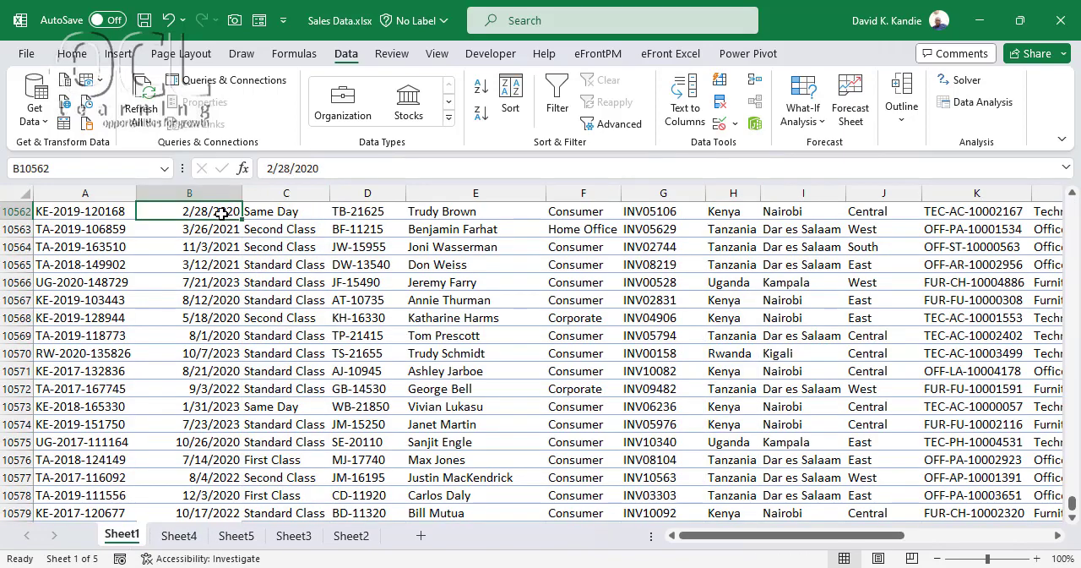
key("ctrl+Home")
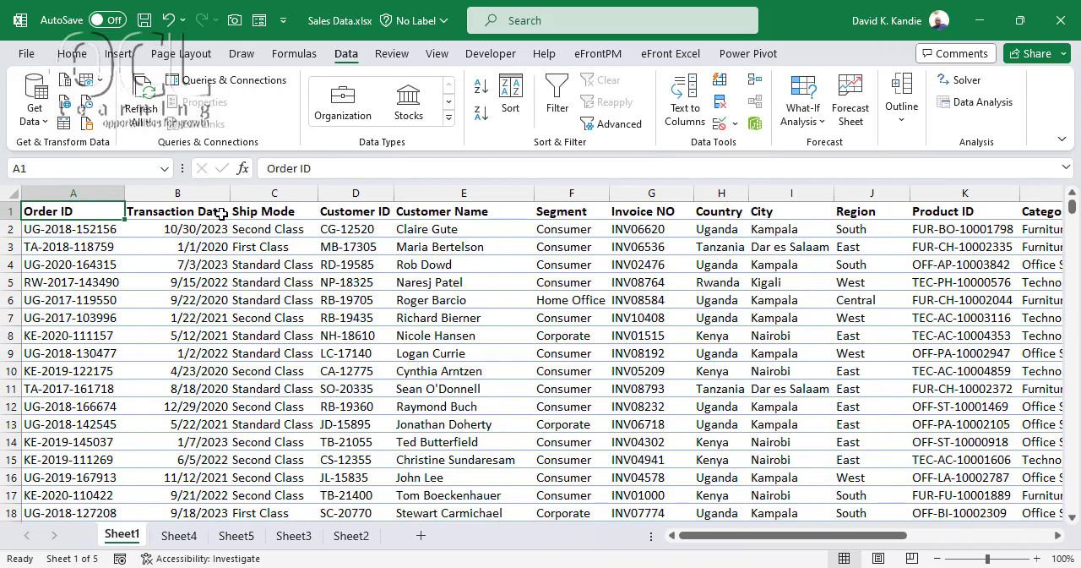
key("ctrl+shift+Right")
key("ctrl+c")
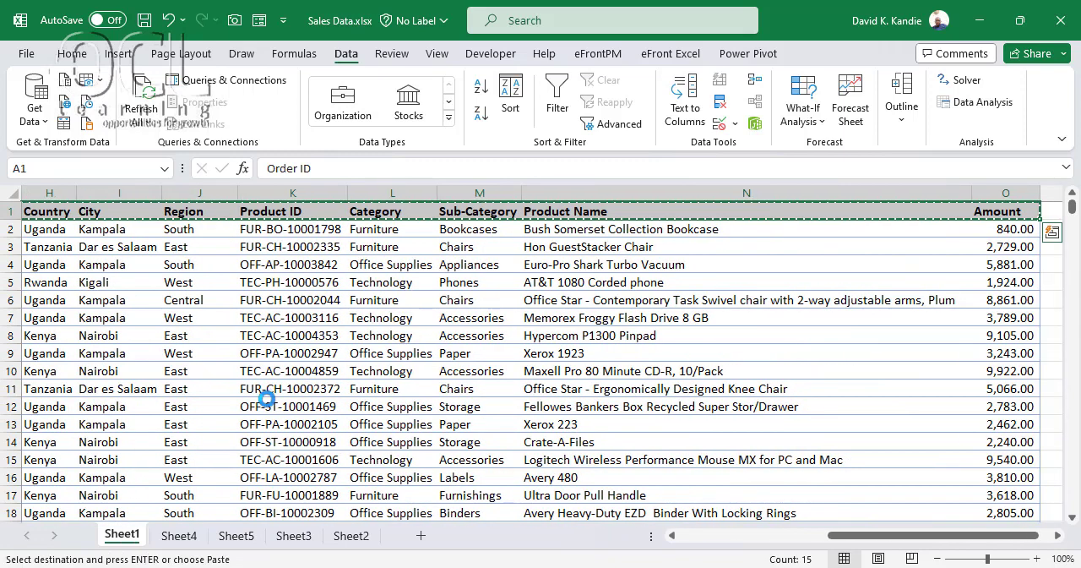
Paste the copied headers as values on Sheet5 starting at cell B1, and widen the header columns evenly
left_click(234, 535)
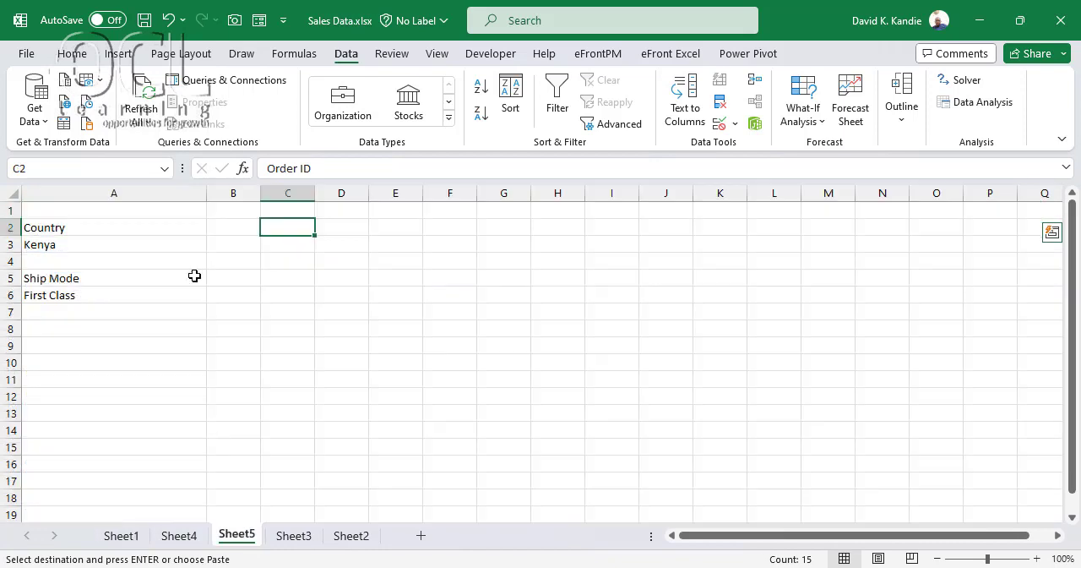
left_click(251, 206)
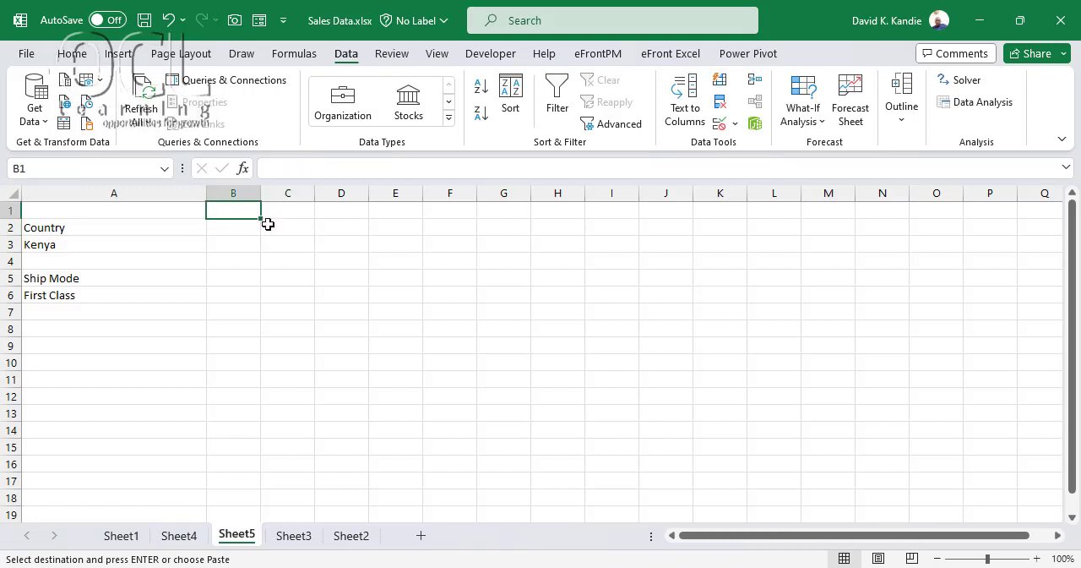
right_click(255, 213)
left_click(320, 184)
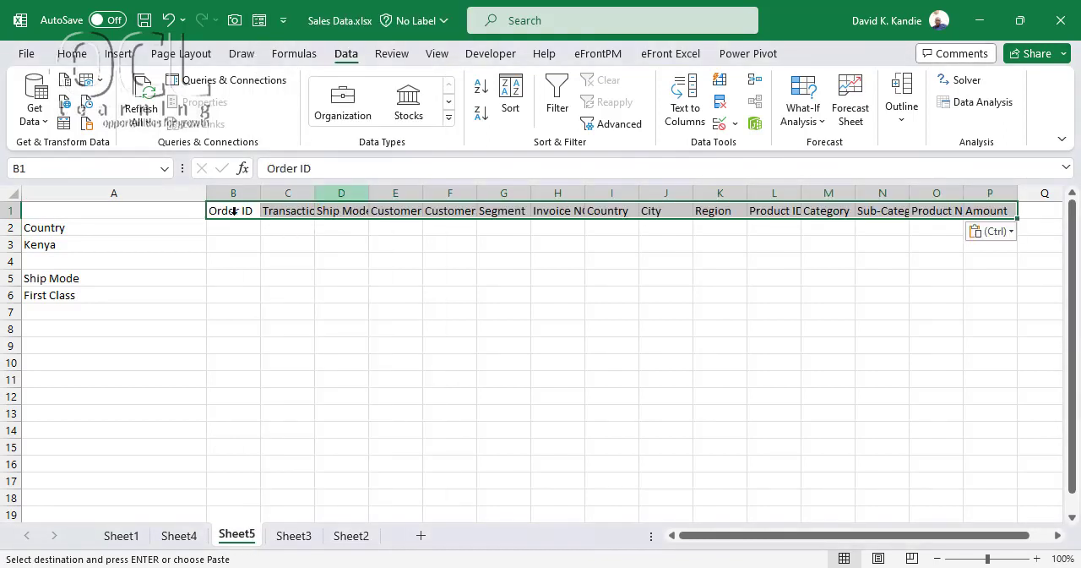
left_click_drag(234, 193, 932, 196)
Start a FILTER formula in Sheet5 cell B2 with the array Sheet1!A1:O10579
left_click(240, 228)
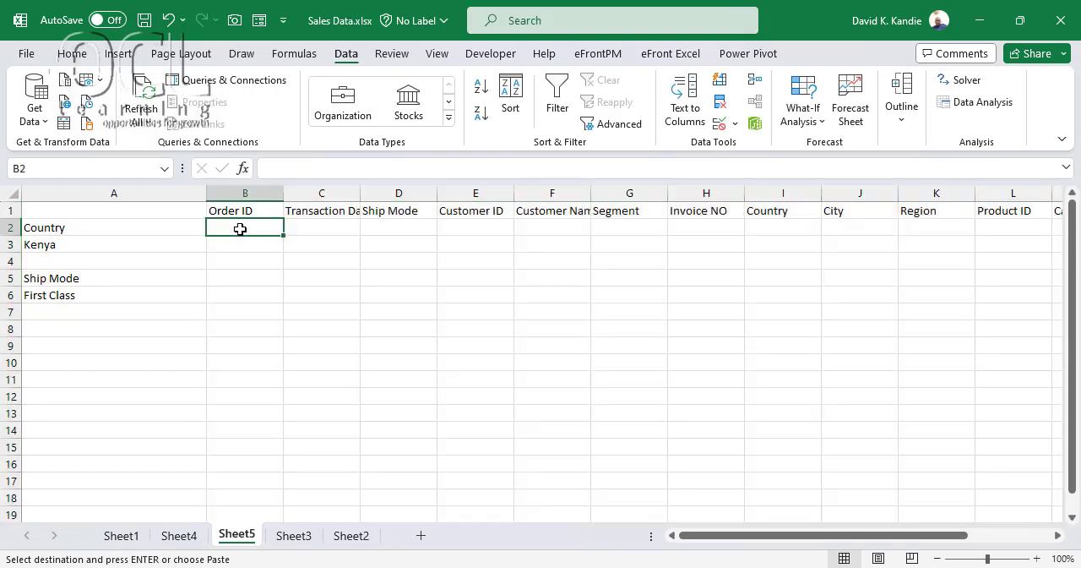
type("=")
type("=fil")
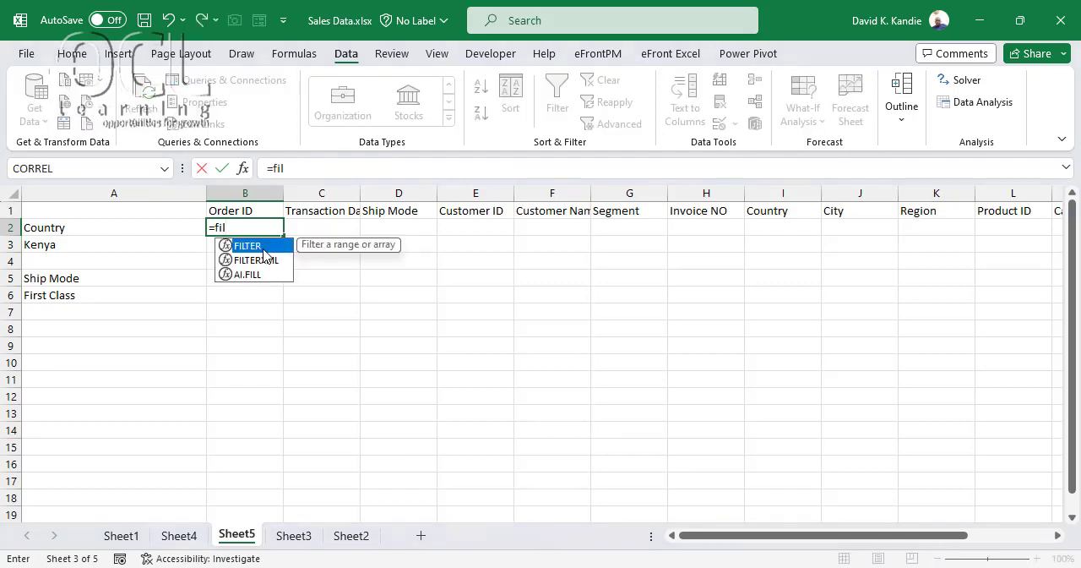
double_click(264, 250)
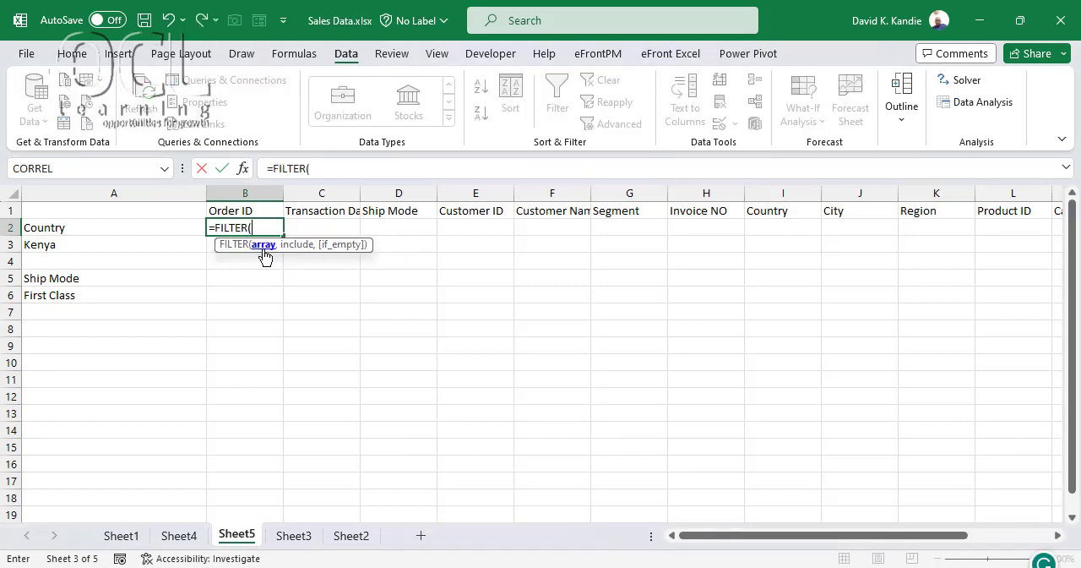
left_click(123, 536)
left_click(139, 256)
key("ctrl+Up")
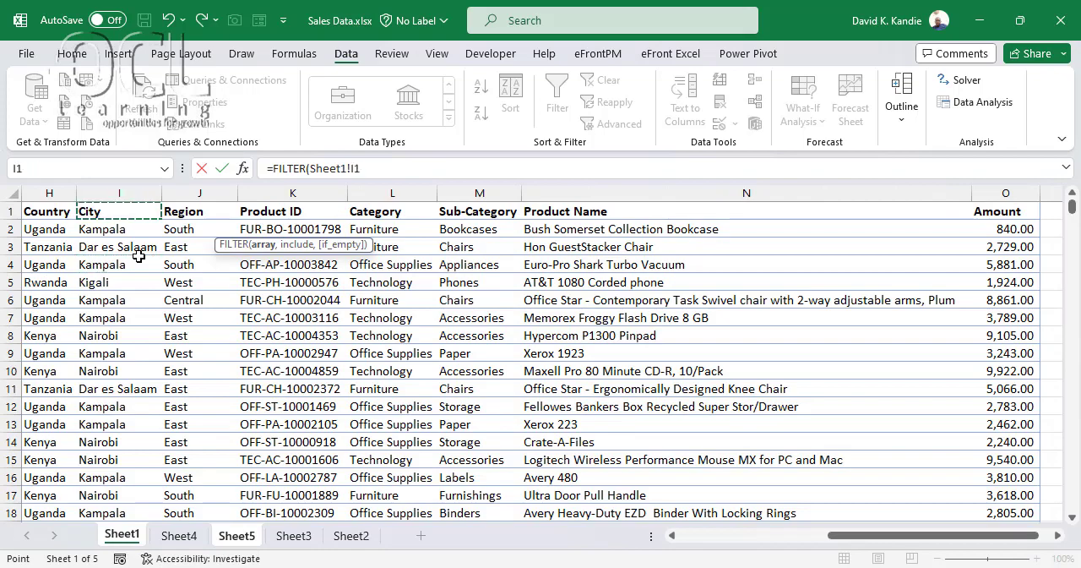
key("ctrl+Left")
key("ctrl+shift+Right")
key("ctrl+shift+Down")
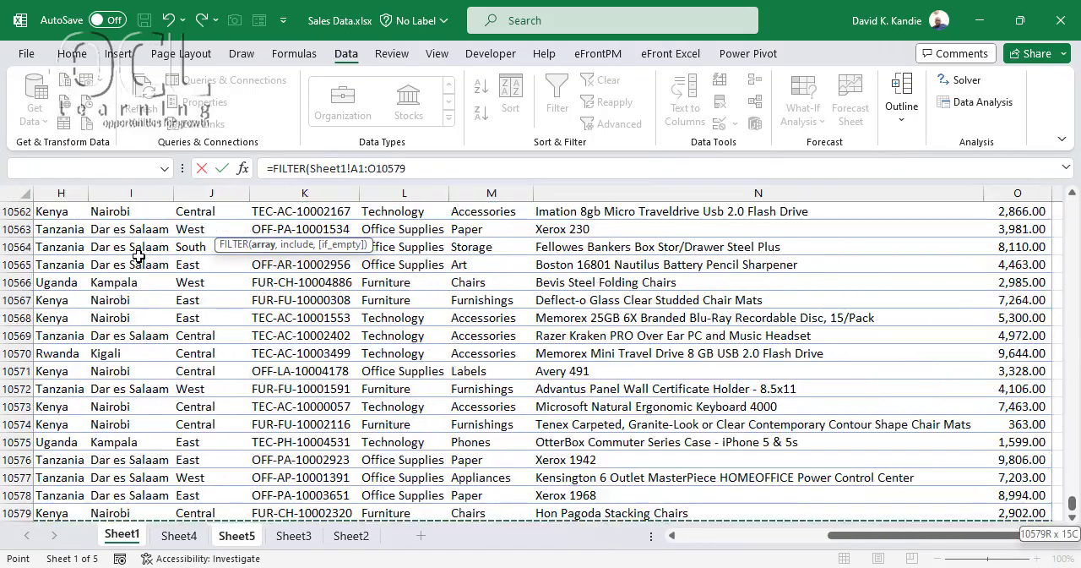
type(",")
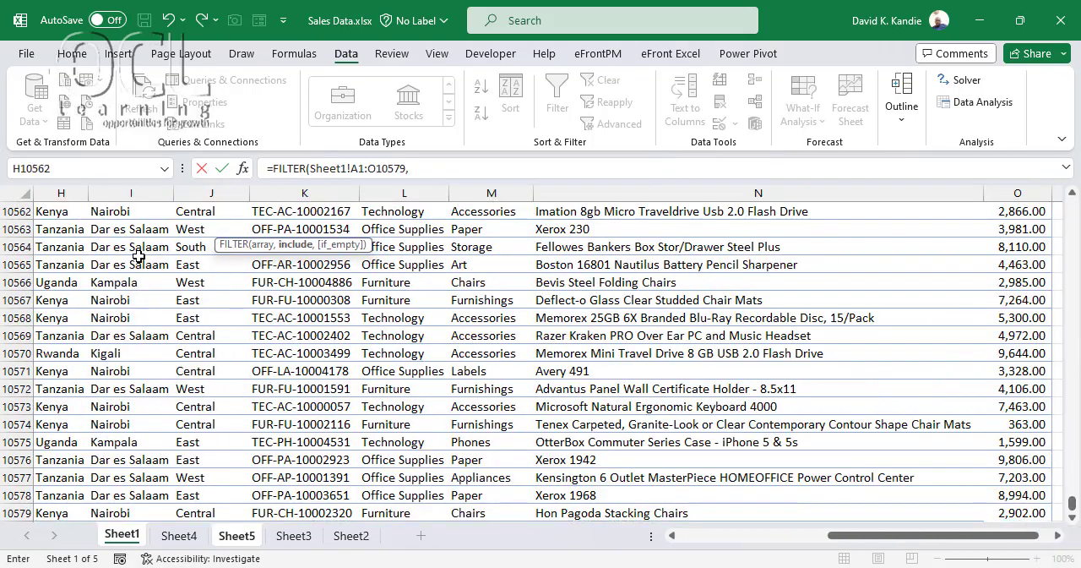
type("(")
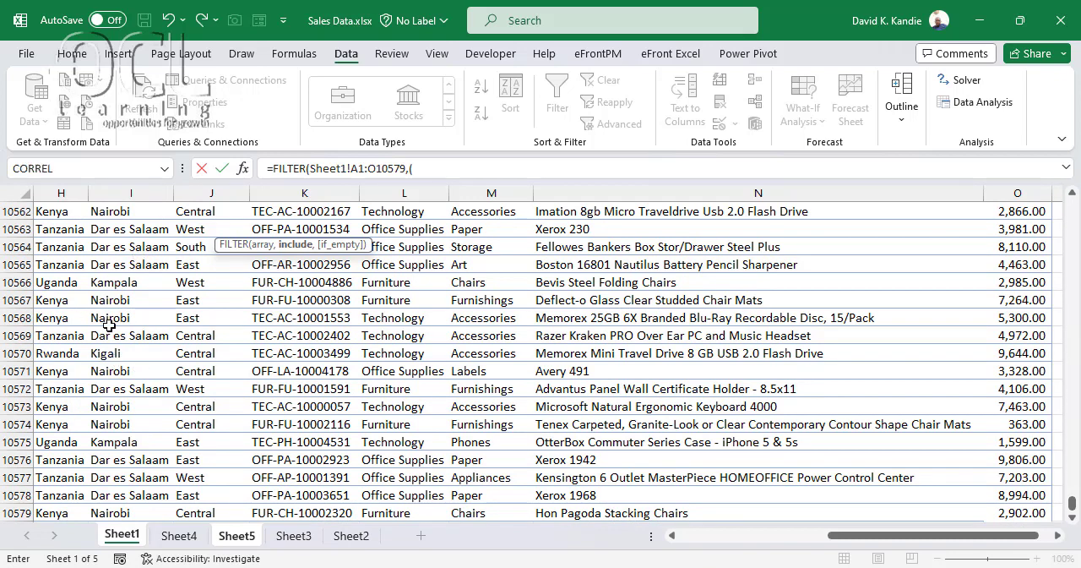
Add the country condition (Sheet1!H1:H10579=Sheet5!A3) to the FILTER formula, followed by * to combine it with another condition
left_click(68, 221)
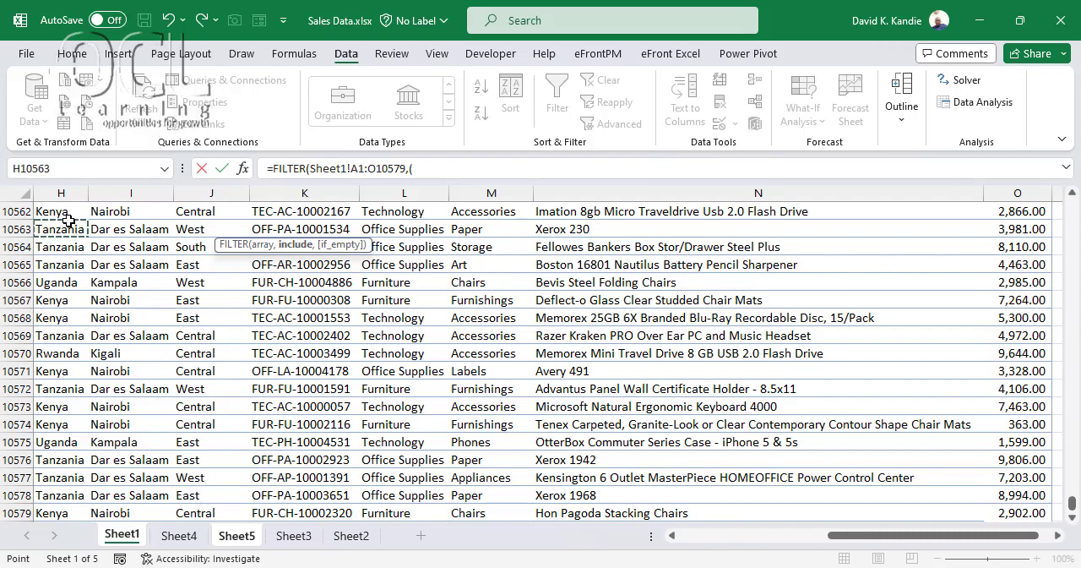
key("ctrl+Up")
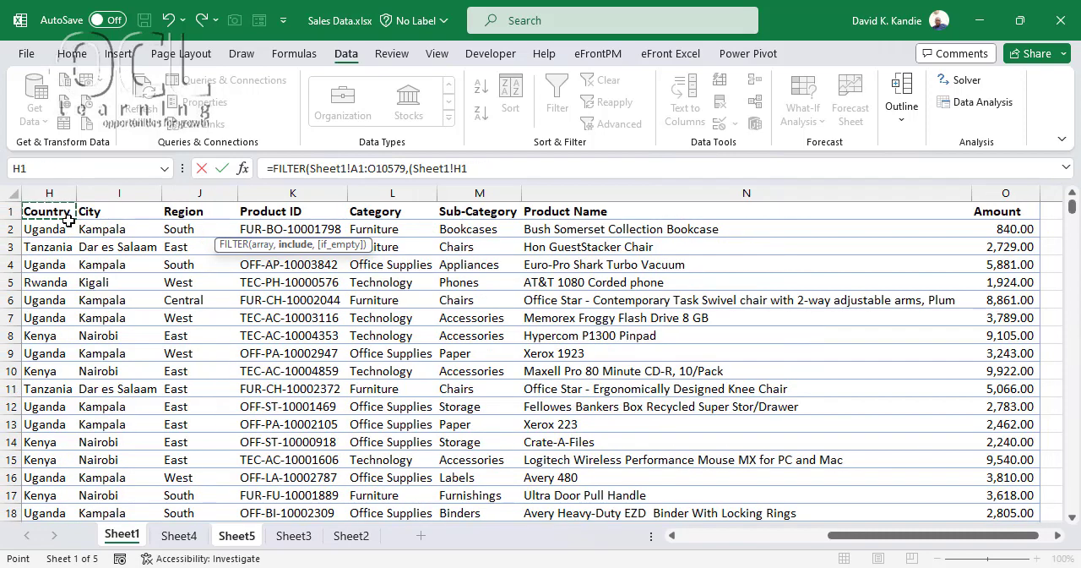
key("ctrl+shift+Down")
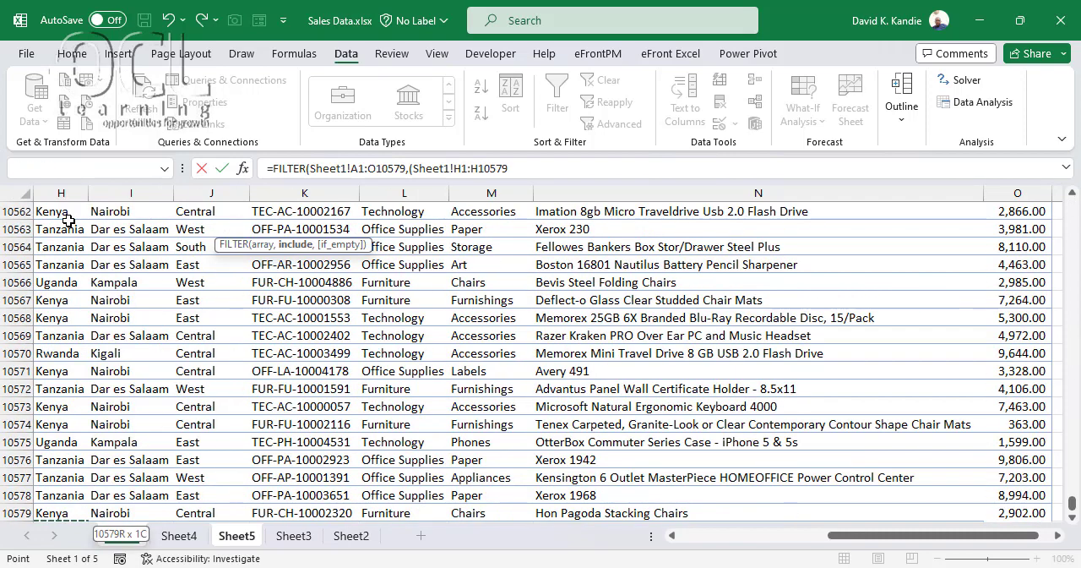
type("=")
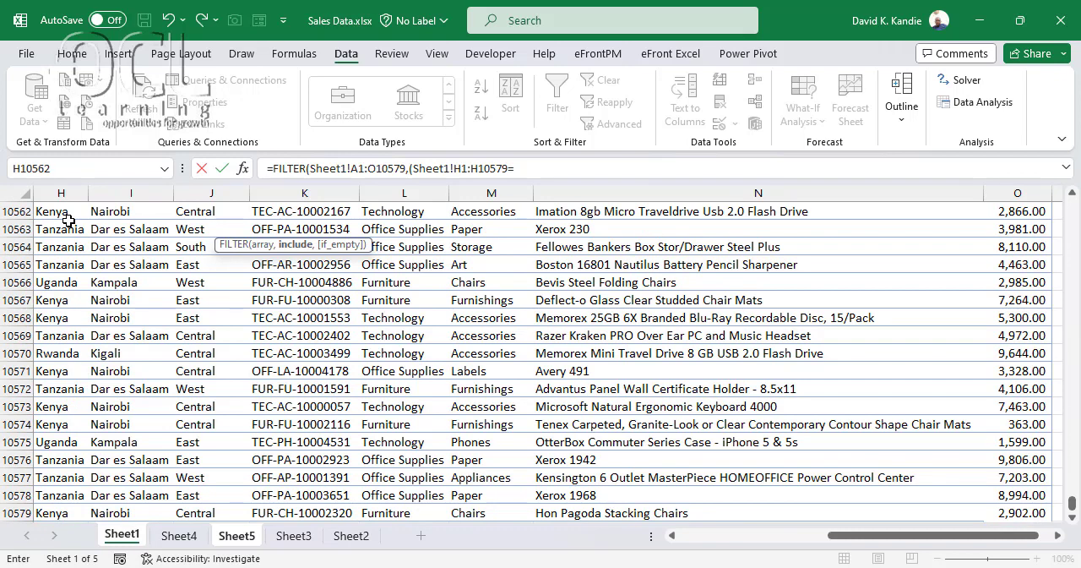
left_click(524, 170)
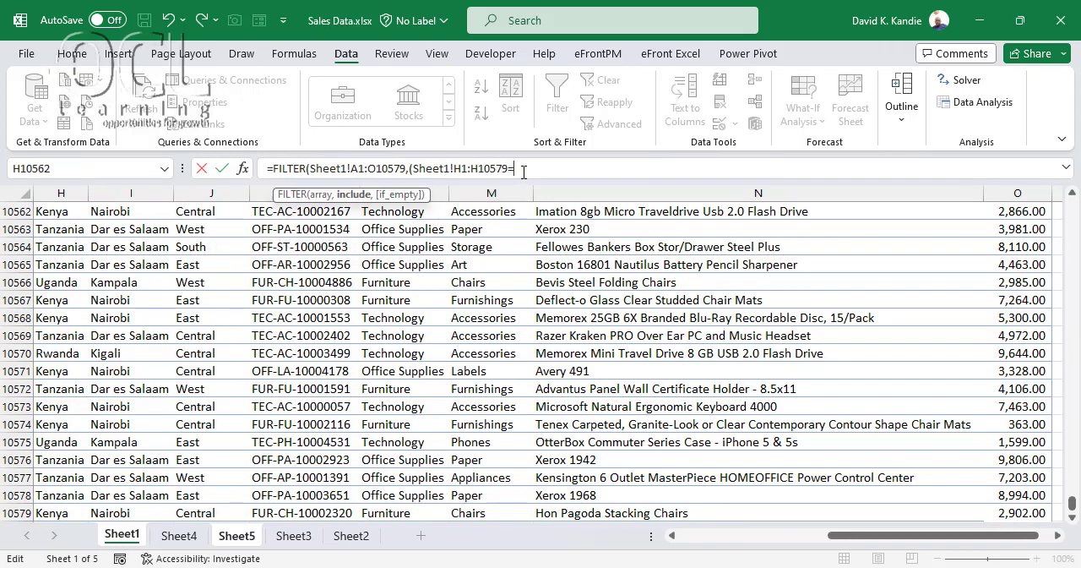
left_click(235, 536)
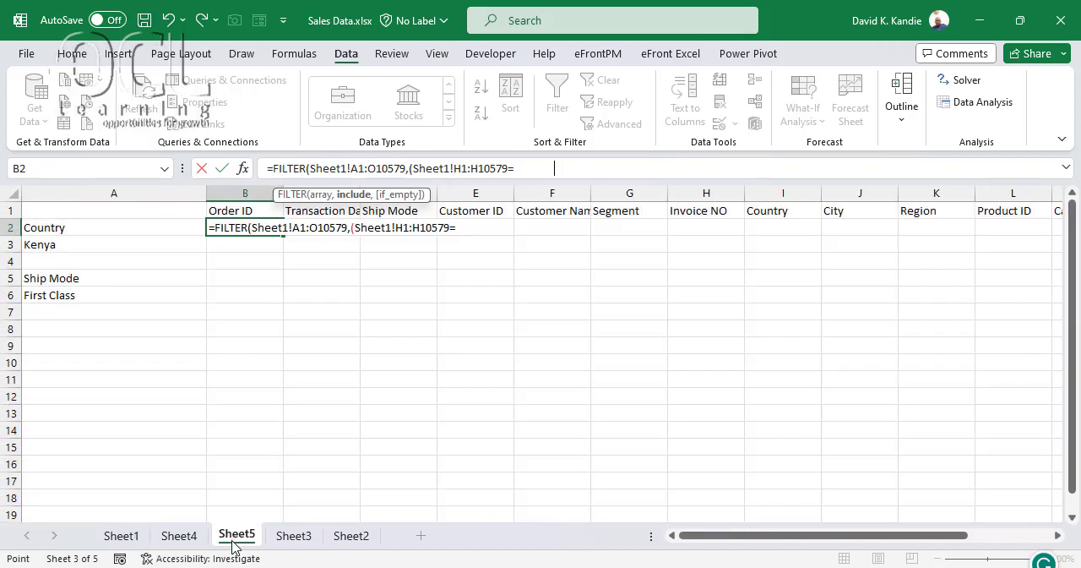
left_click(62, 240)
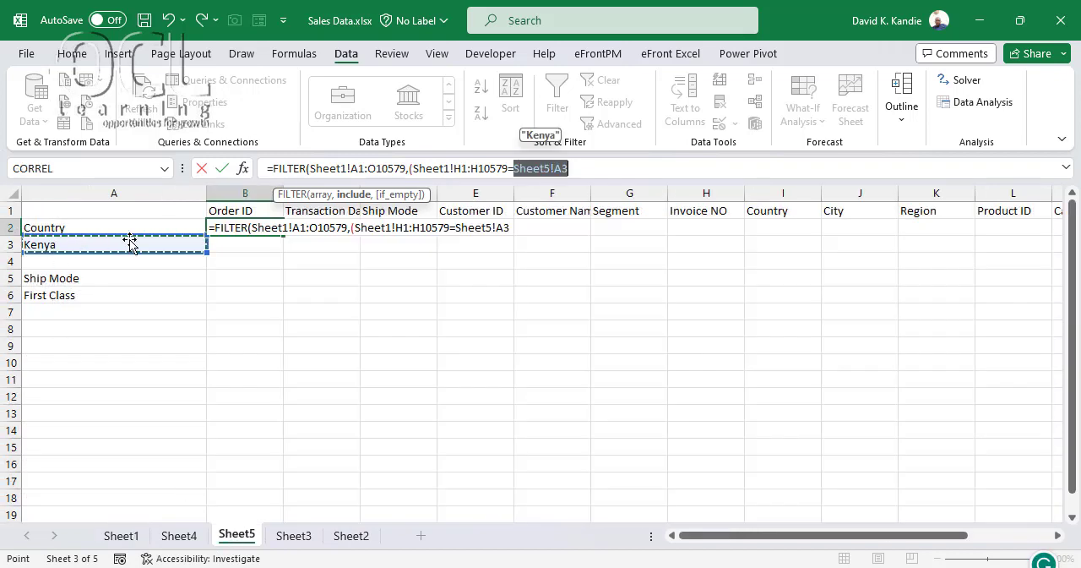
left_click(619, 170)
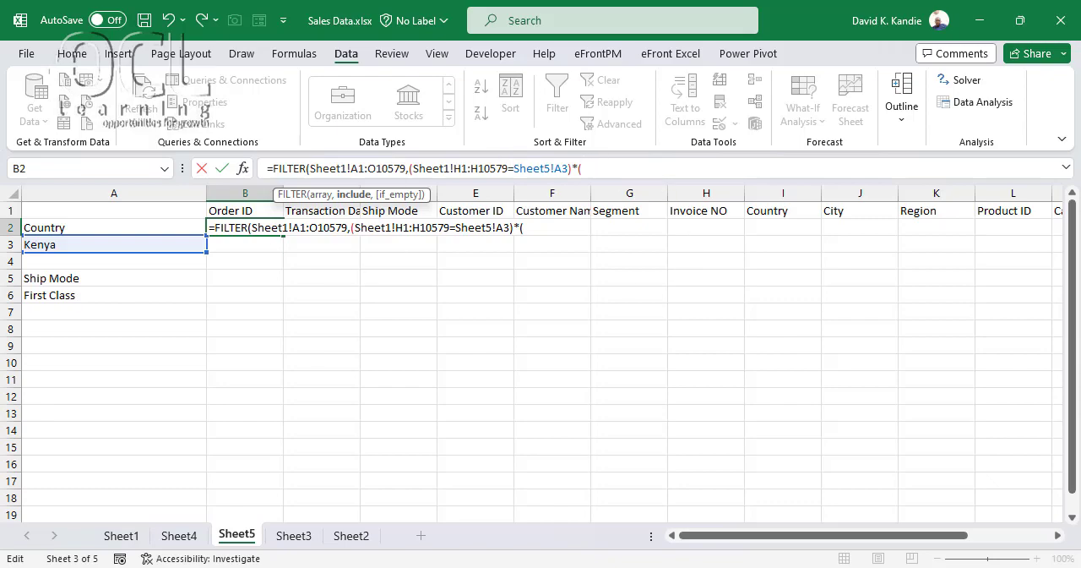
Add the ship mode condition (Sheet1!C1:C10579=Sheet5!A6) to the FILTER formula, close it and enter it
left_click(123, 535)
left_click(163, 347)
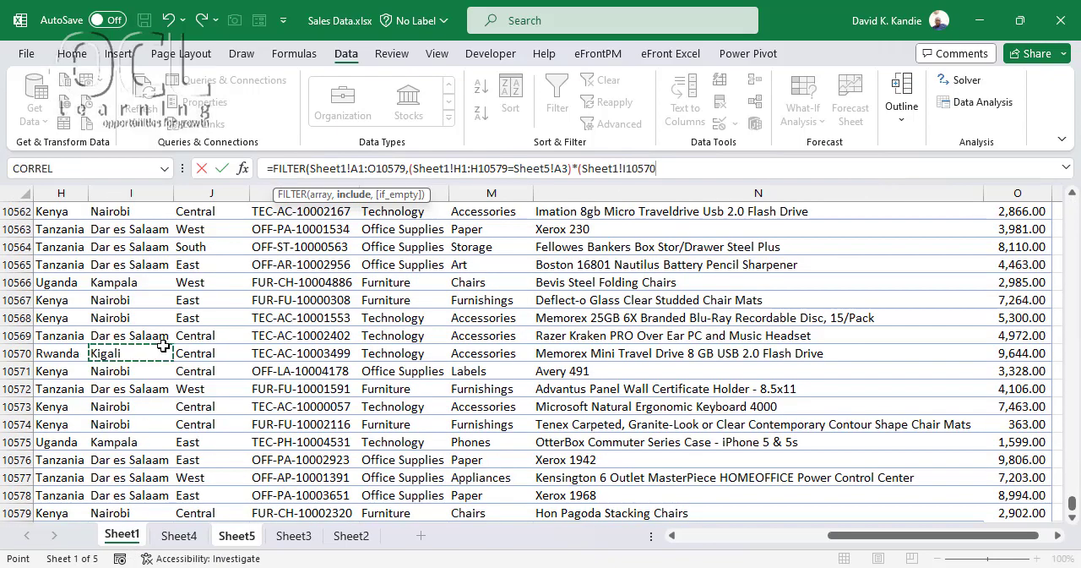
key("ctrl+Up")
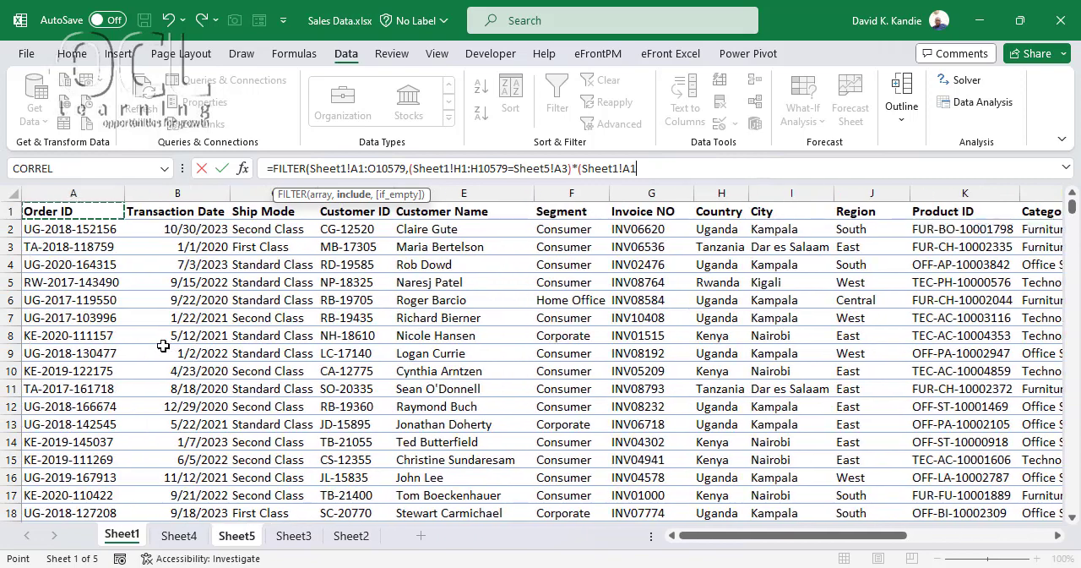
key("Right")
key("Right")
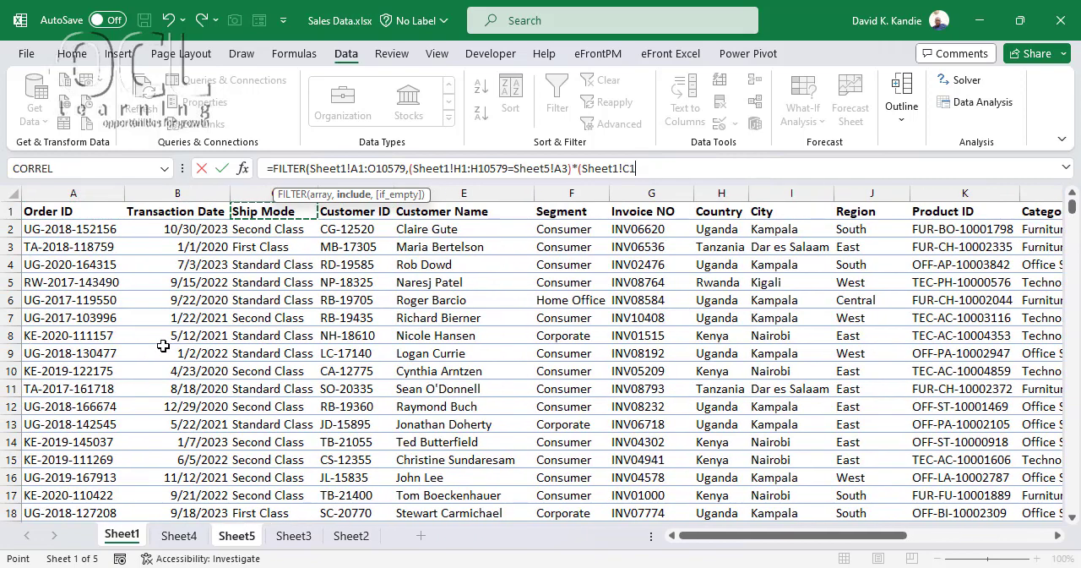
key("ctrl+shift+Down")
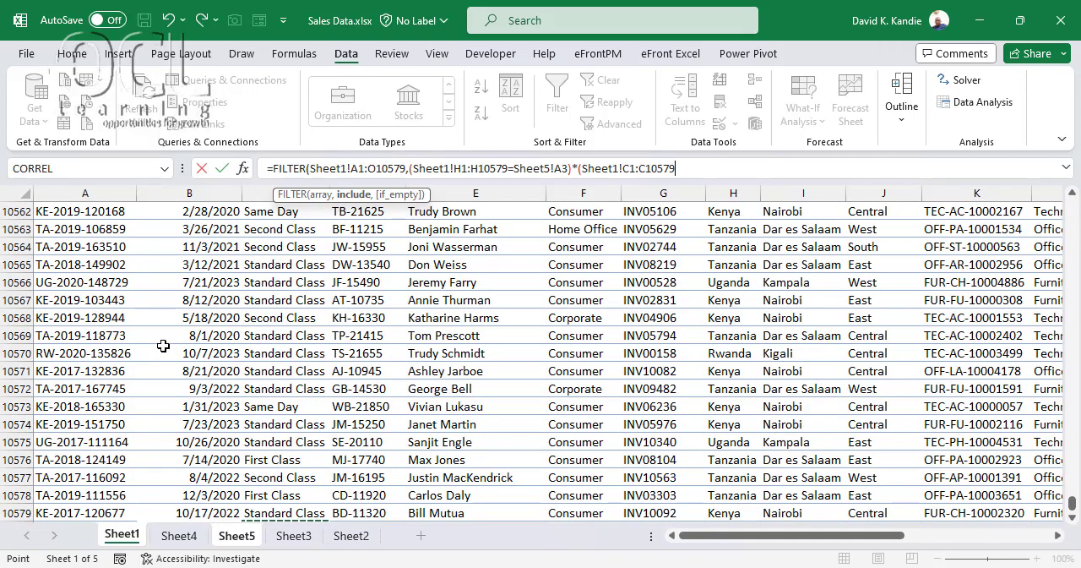
type("=")
left_click(237, 535)
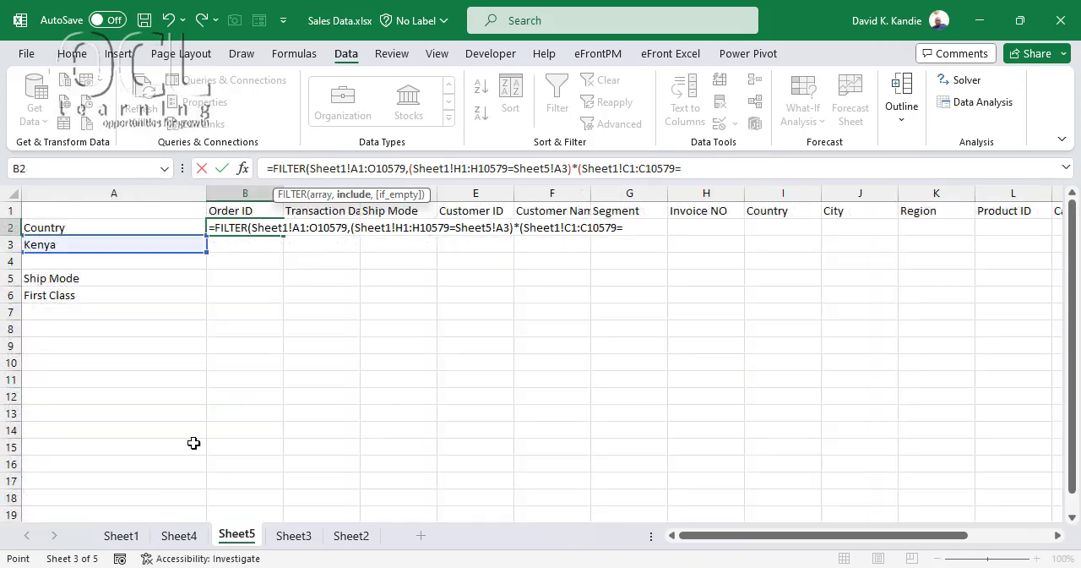
left_click(125, 294)
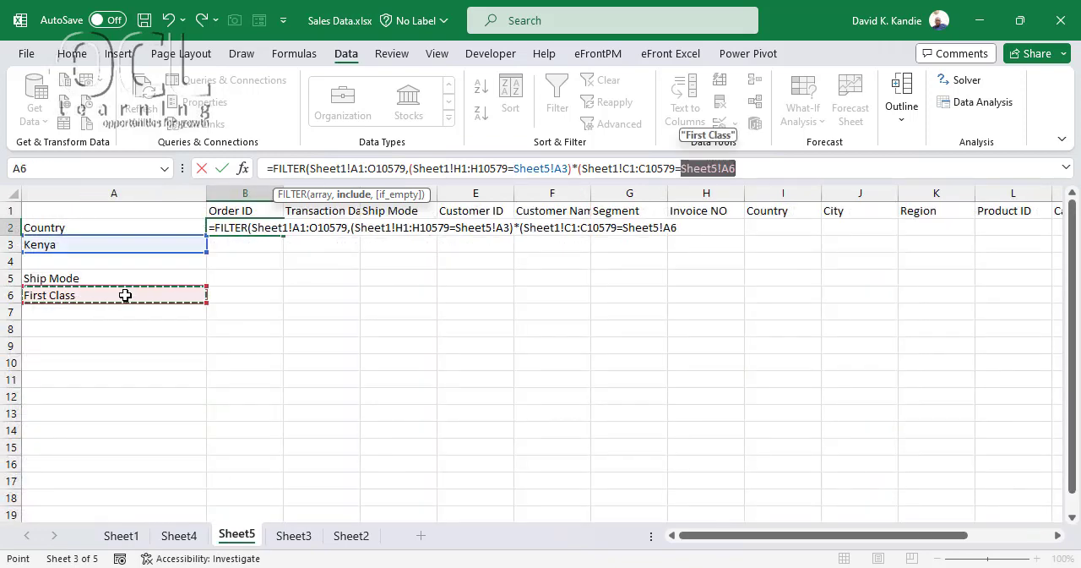
type(")")
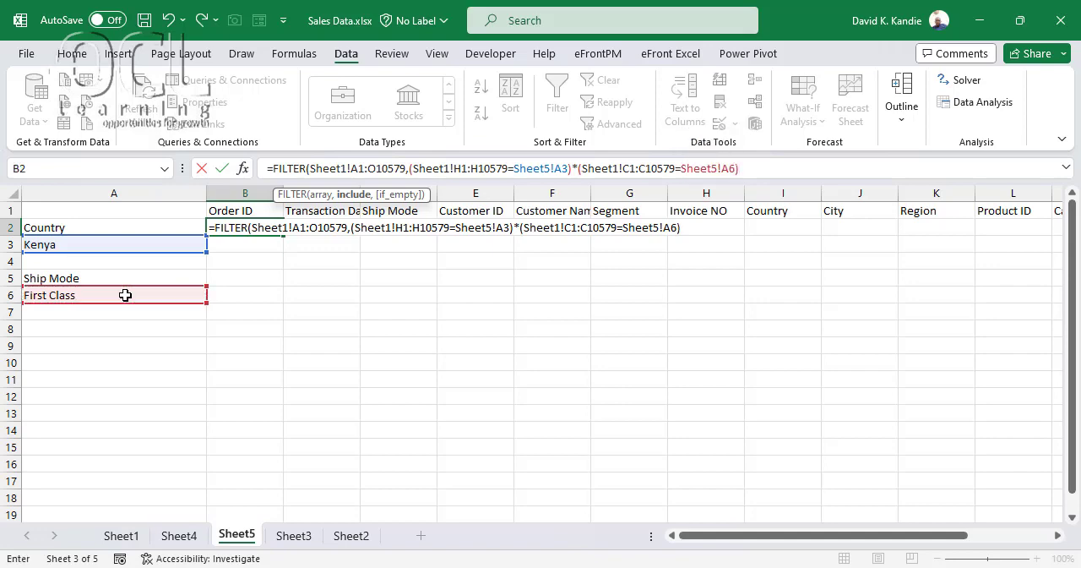
type(")")
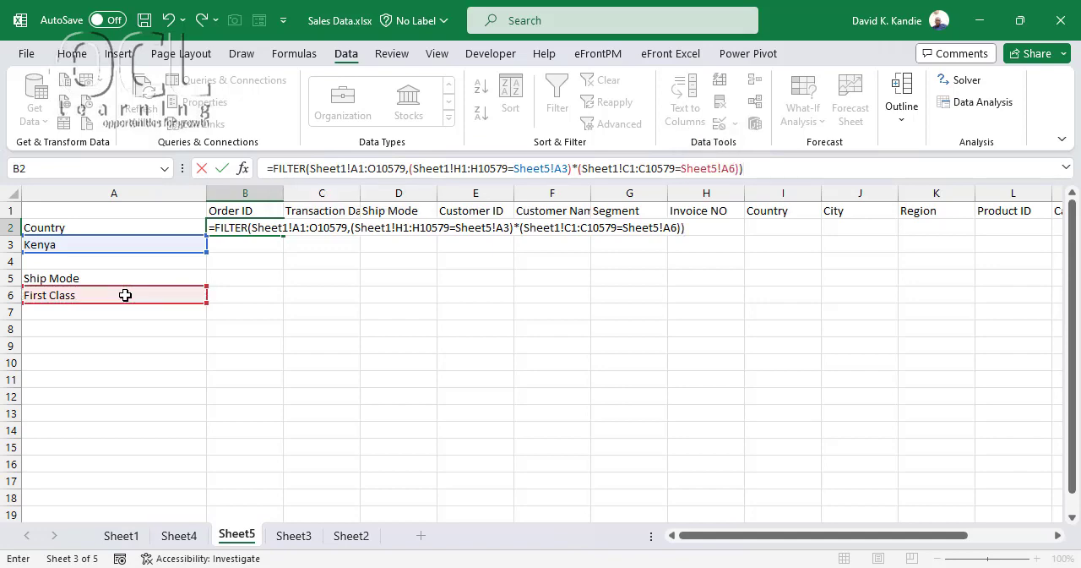
key("Return")
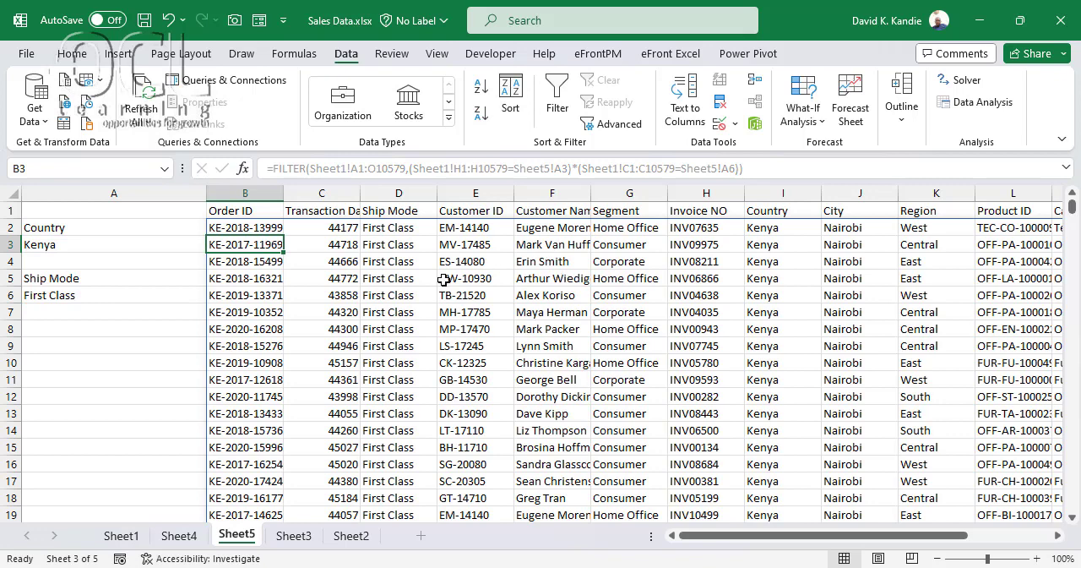
Compare the Ship Mode and Country columns of the filtered records with the criteria in column A
left_click(402, 231)
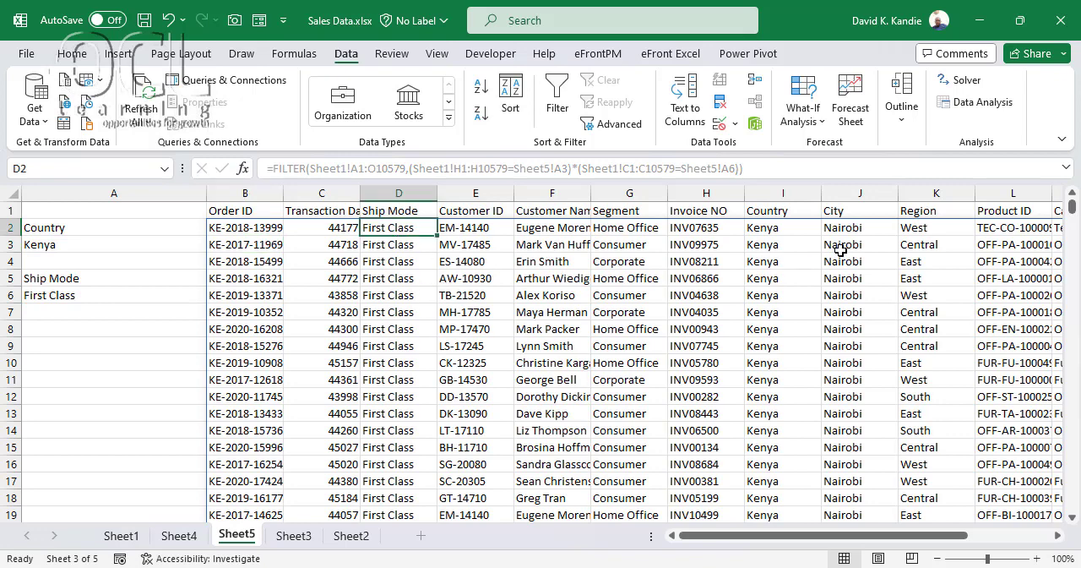
left_click(787, 229)
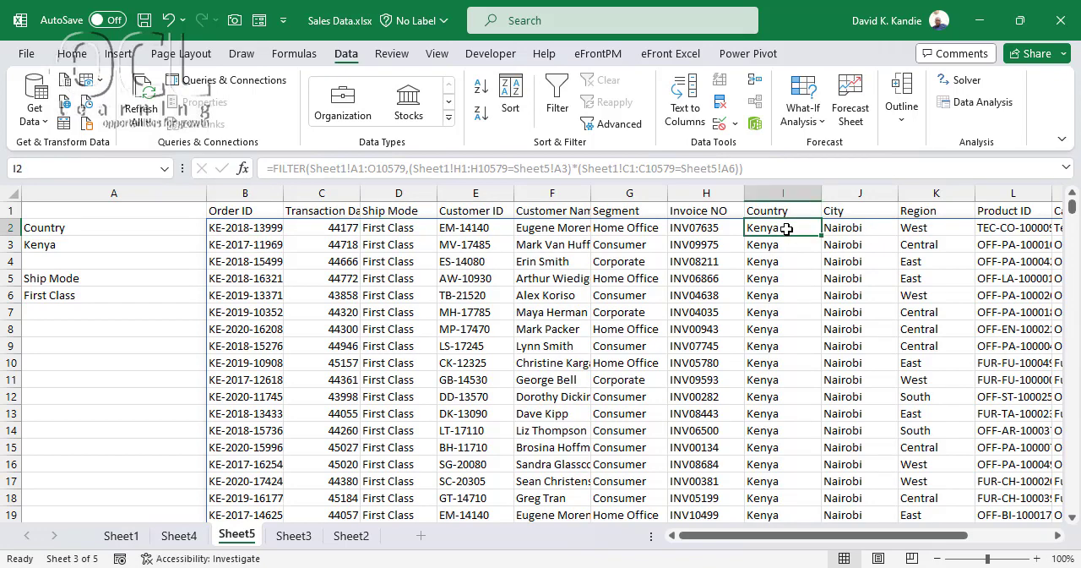
left_click(110, 243)
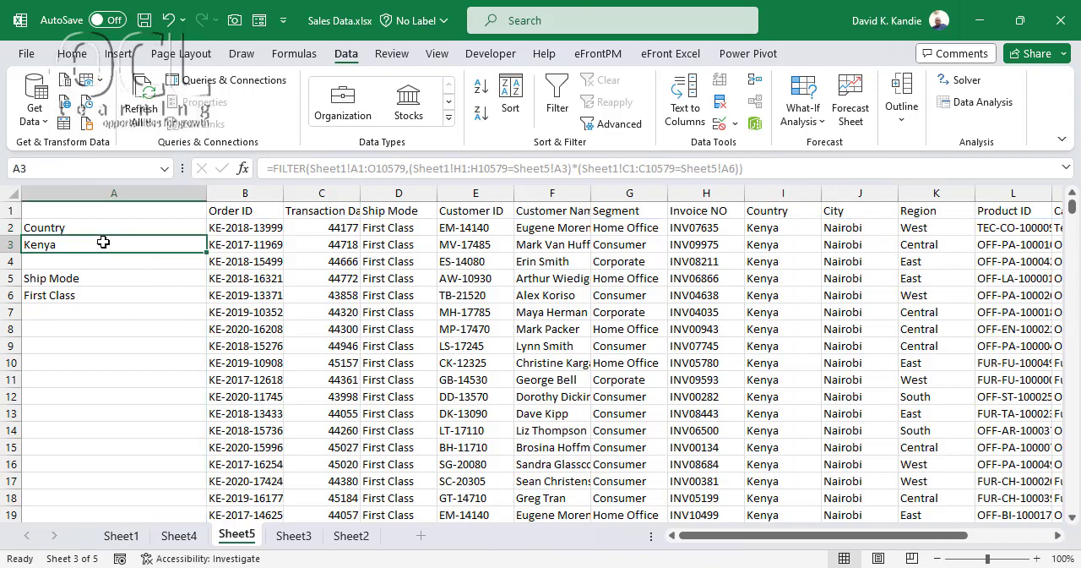
Switch the country criterion in A3 to Tanzania and the ship mode criterion in A6 to Second Class
left_click(214, 244)
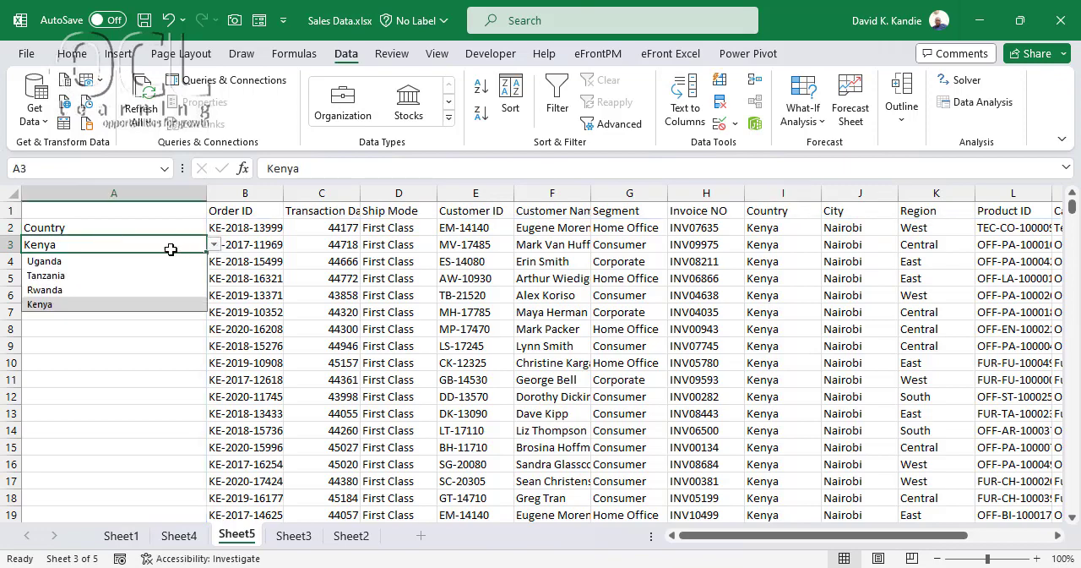
left_click(84, 276)
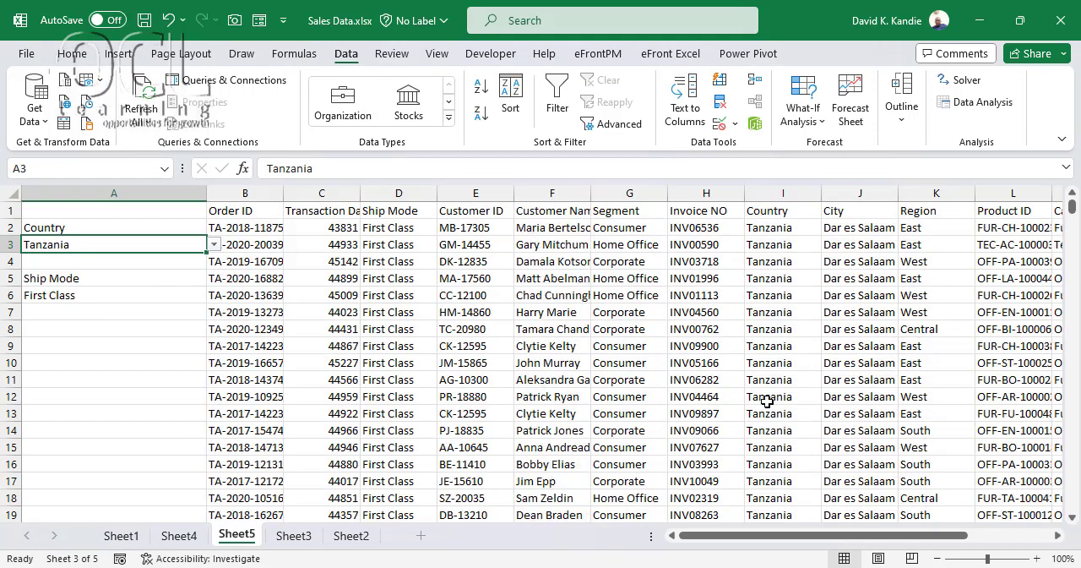
left_click(100, 296)
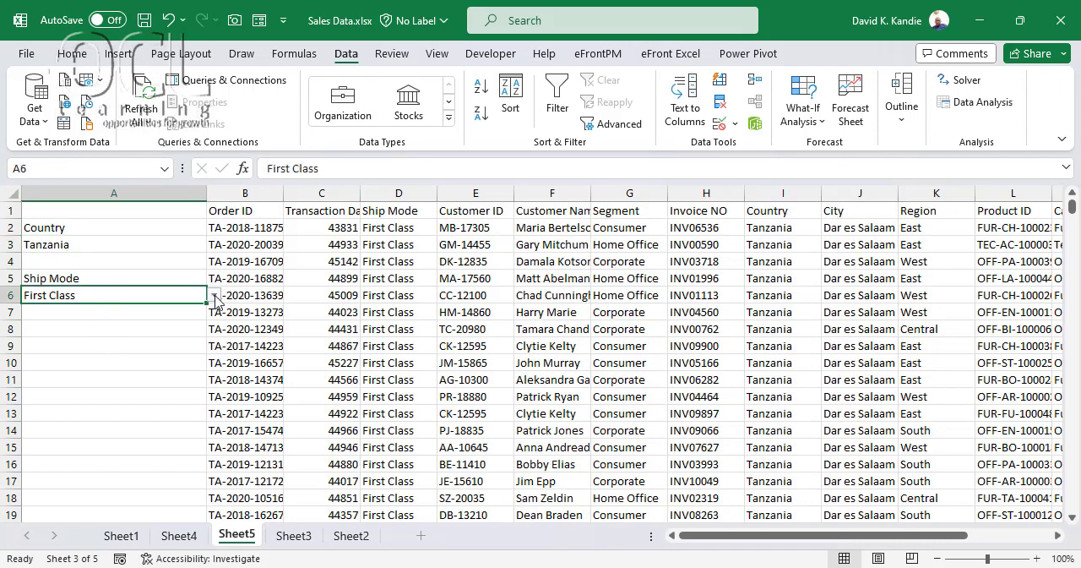
left_click(215, 296)
left_click(65, 321)
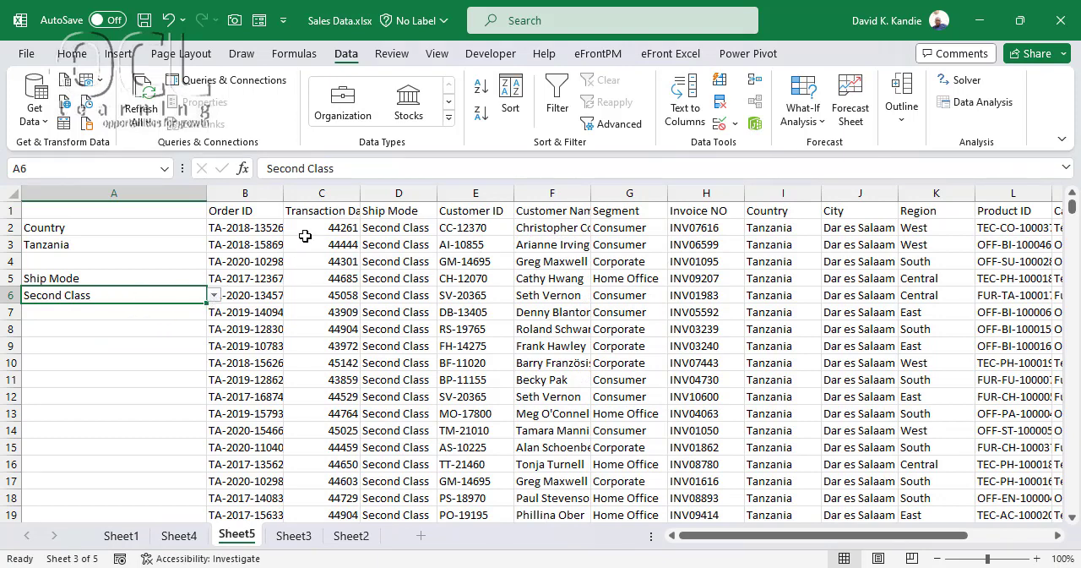
Autofit the Transaction Date column C to its contents and format it as Short Date
double_click(360, 193)
left_click(318, 193)
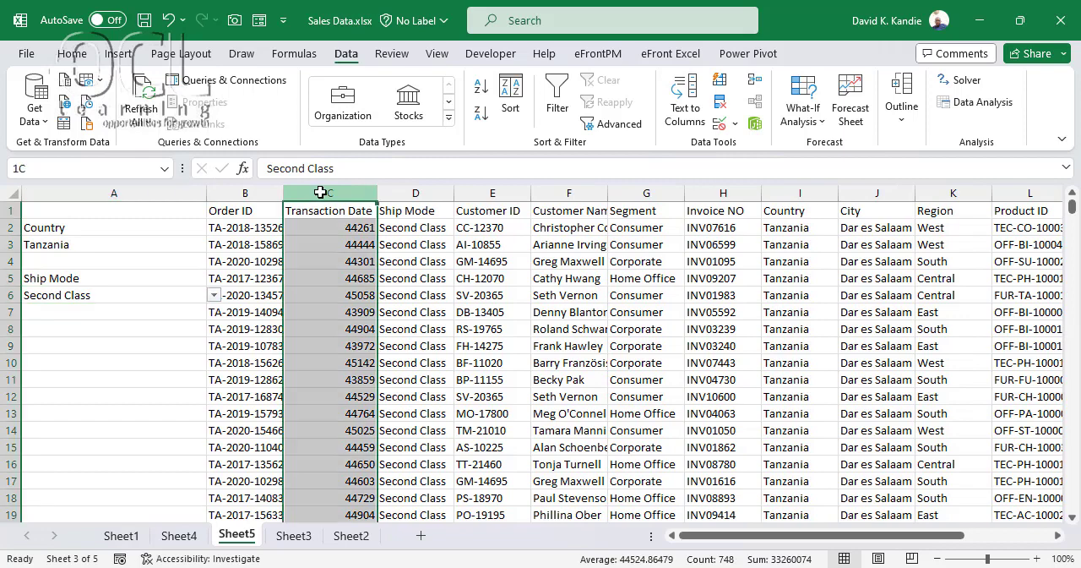
left_click(72, 54)
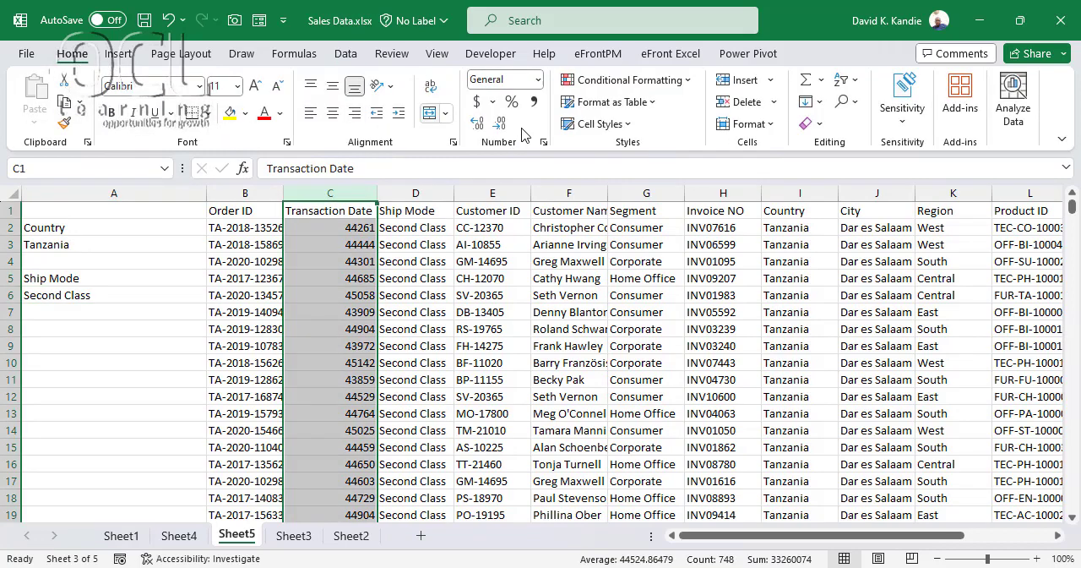
left_click(537, 79)
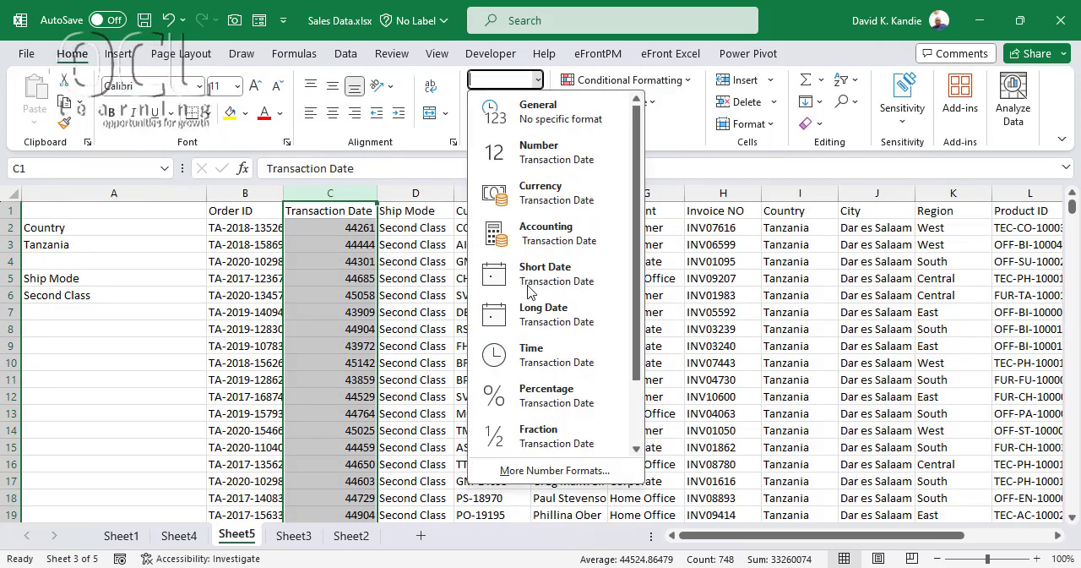
left_click(527, 286)
left_click(373, 296)
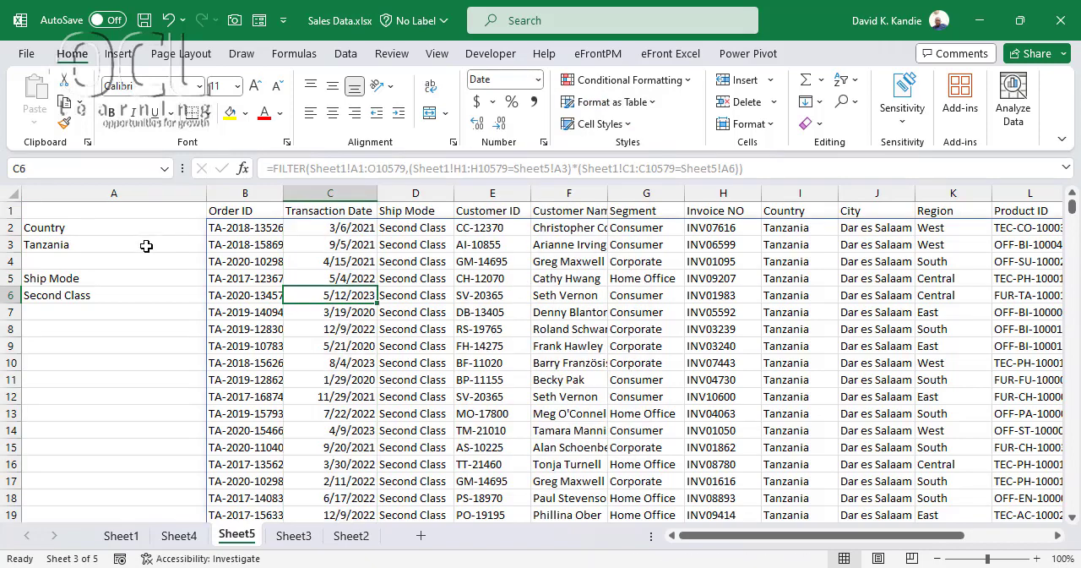
Switch the country in A3 to Uganda and after that to Rwanda, and check both criteria against the result in B2
left_click(146, 245)
left_click(214, 244)
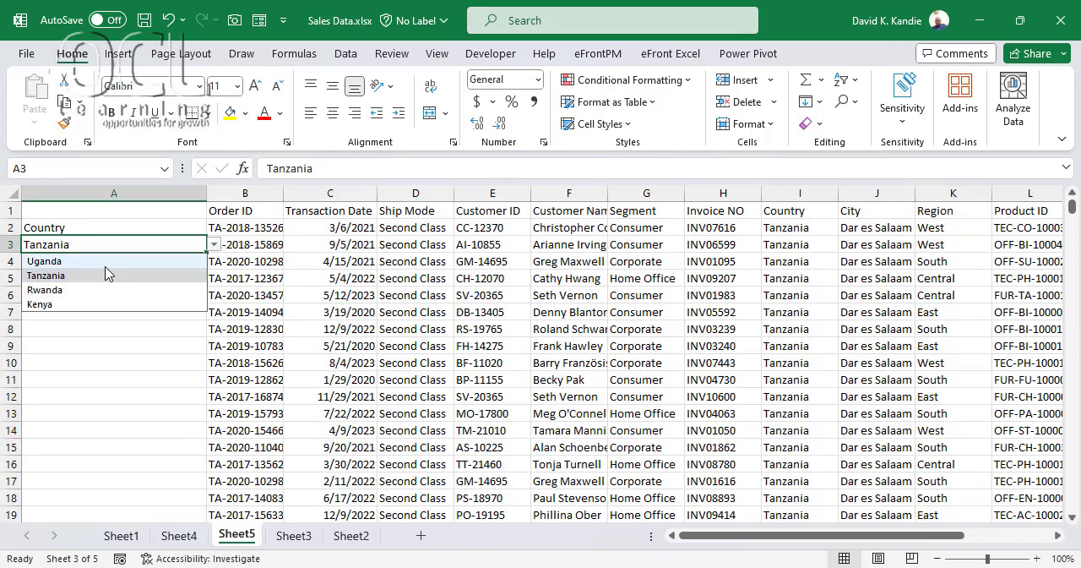
left_click(186, 260)
left_click(214, 244)
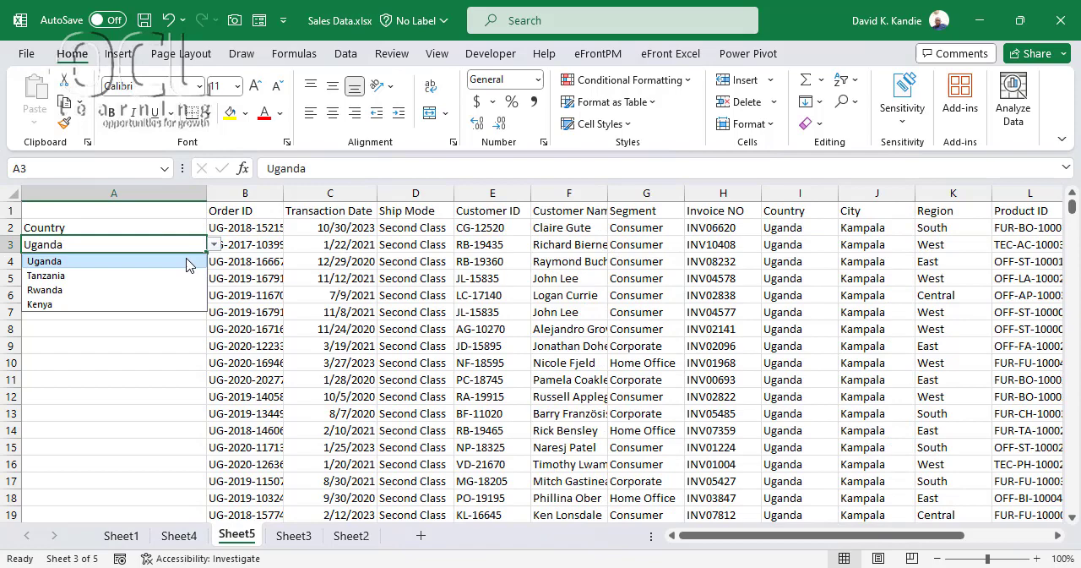
left_click(104, 290)
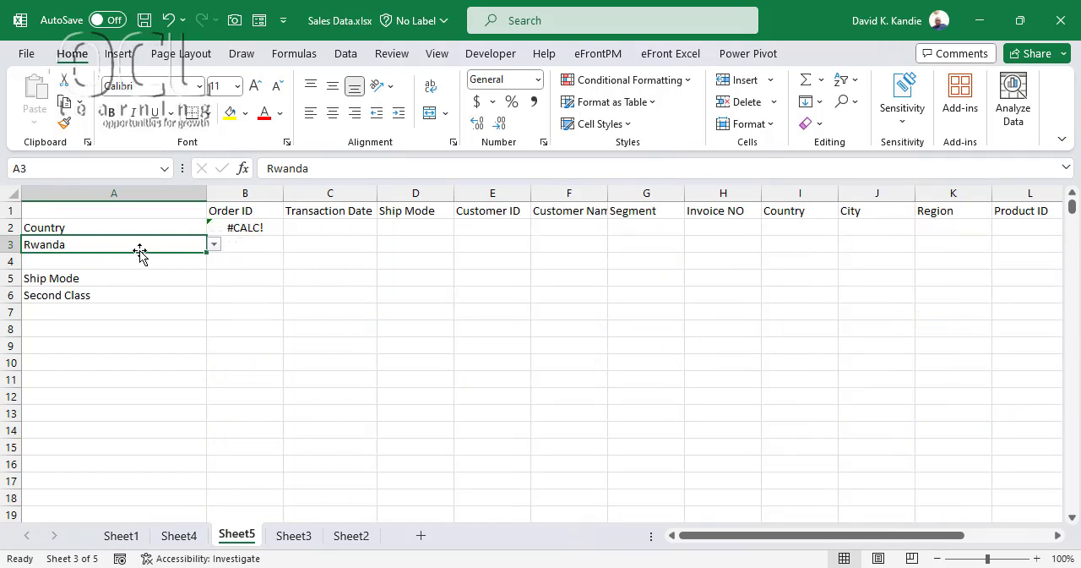
left_click(135, 295)
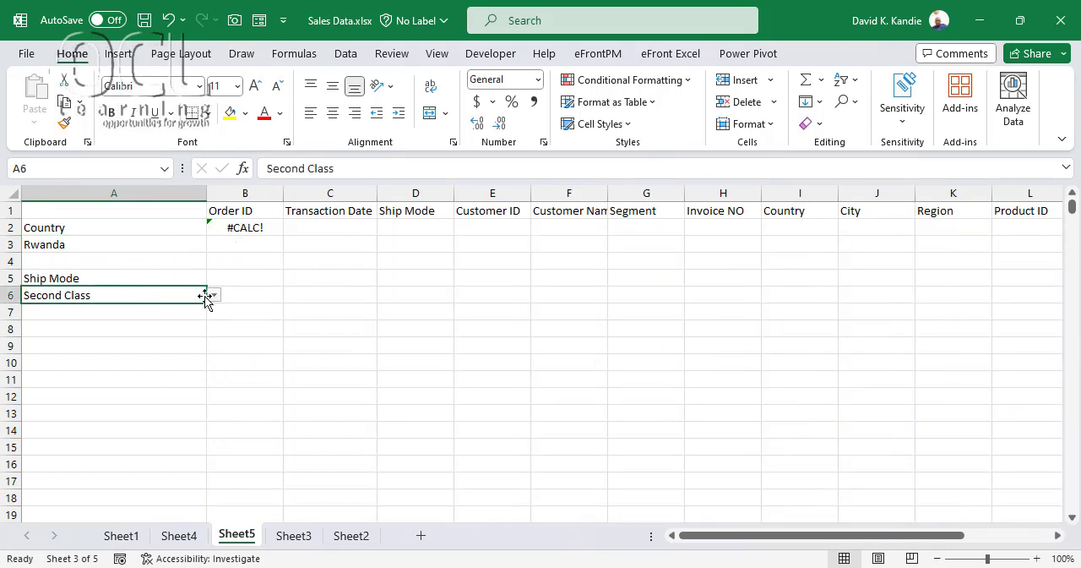
left_click(143, 250)
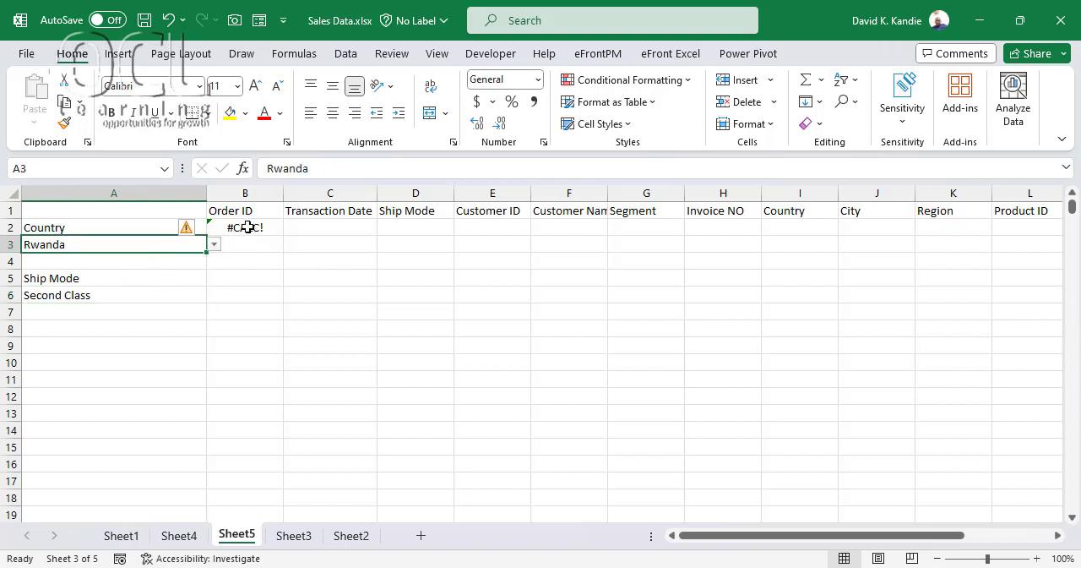
left_click(244, 228)
left_click(152, 282)
left_click(118, 244)
Add " -" as the if_empty argument of the FILTER formula in B2 and enter the formula
left_click(244, 228)
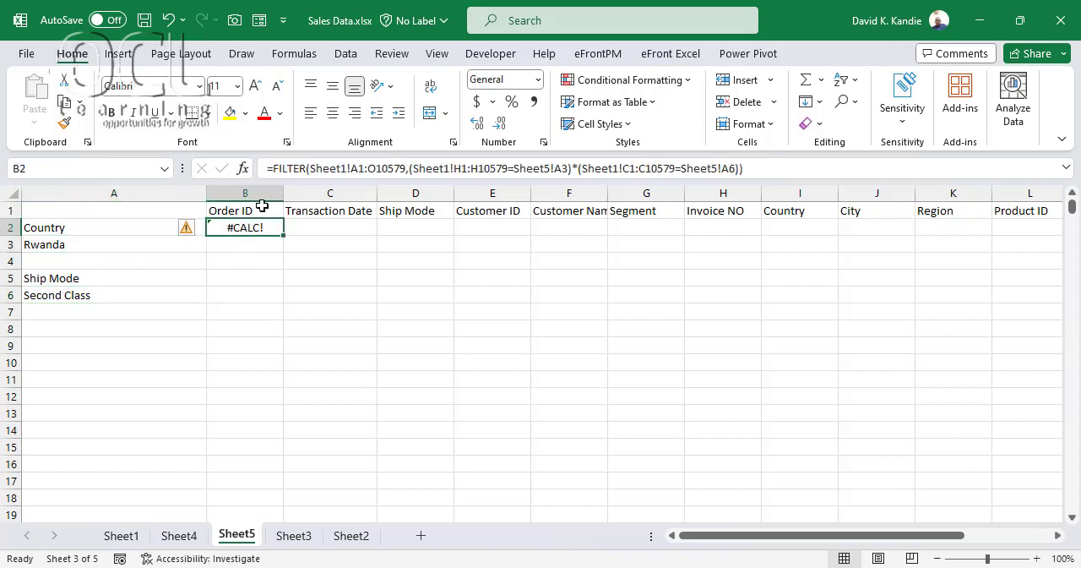
left_click(755, 168)
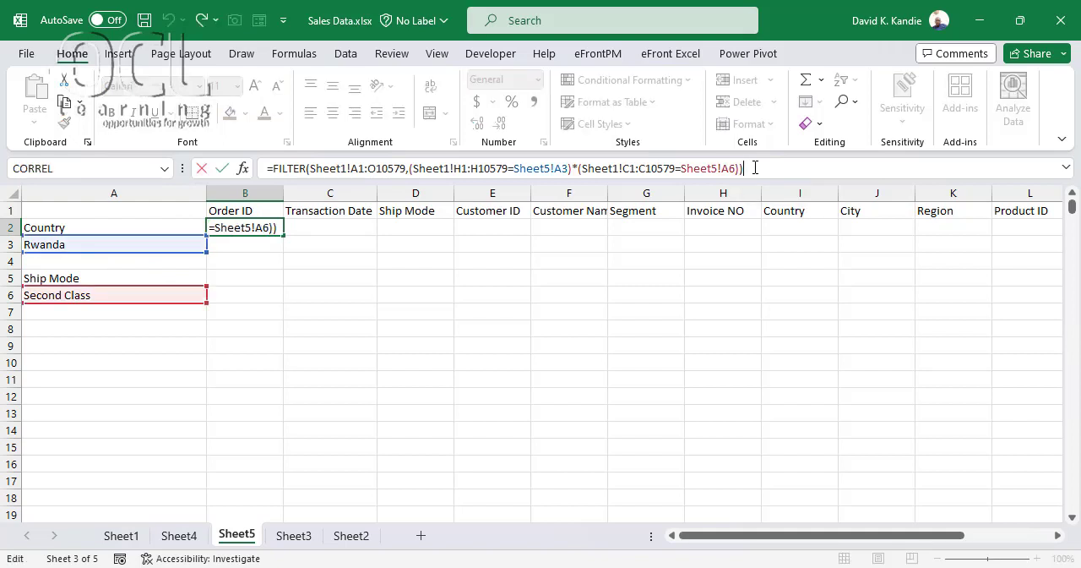
key("BackSpace")
type(",")
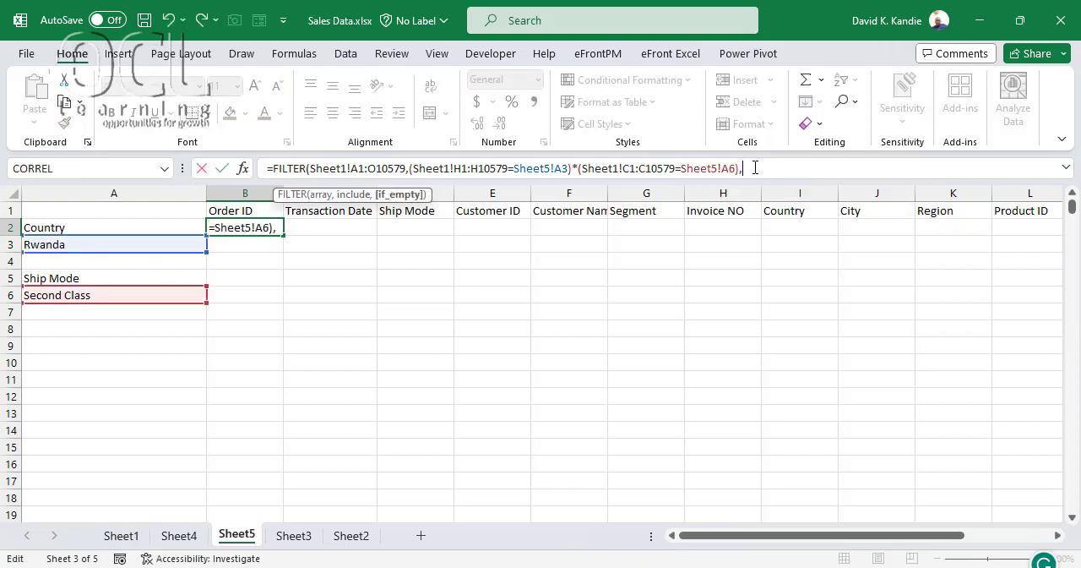
type("\" \"")
type("-")
type(")")
key("Return")
key("Up")
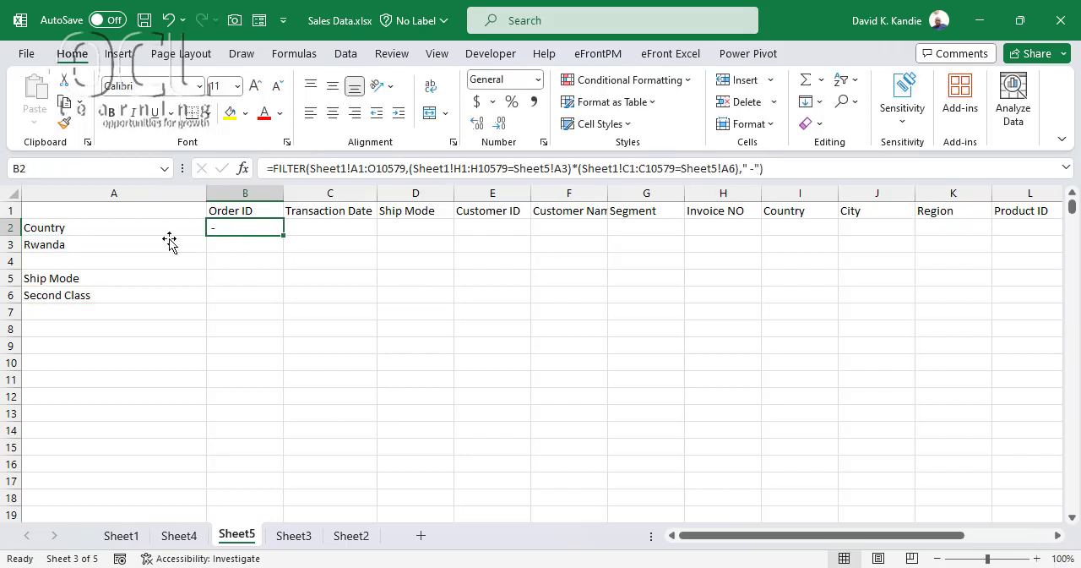
Set the ship mode criterion in A6 to Standard Class
left_click(48, 244)
left_click(142, 296)
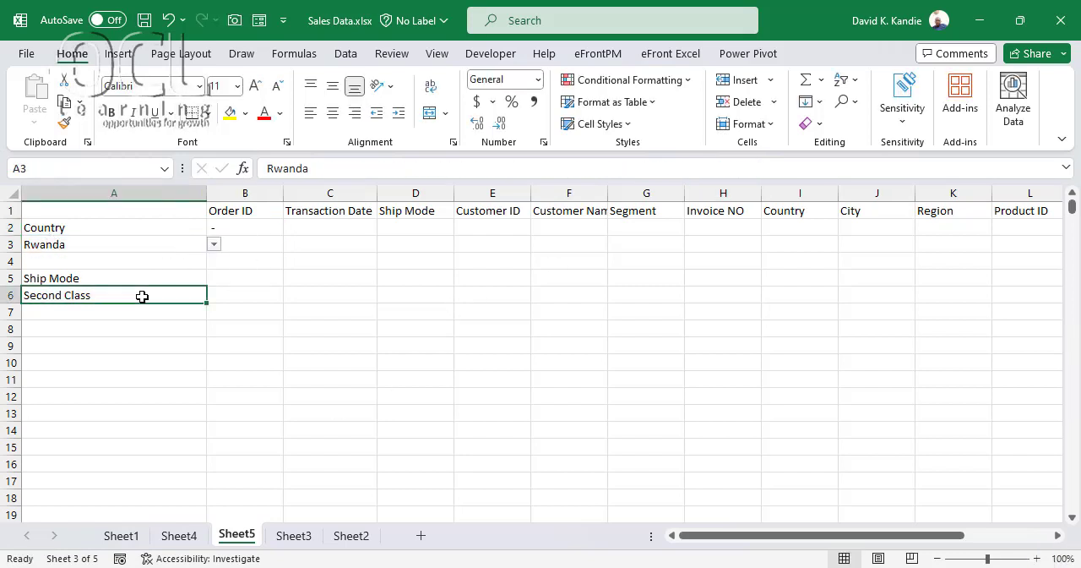
left_click(216, 295)
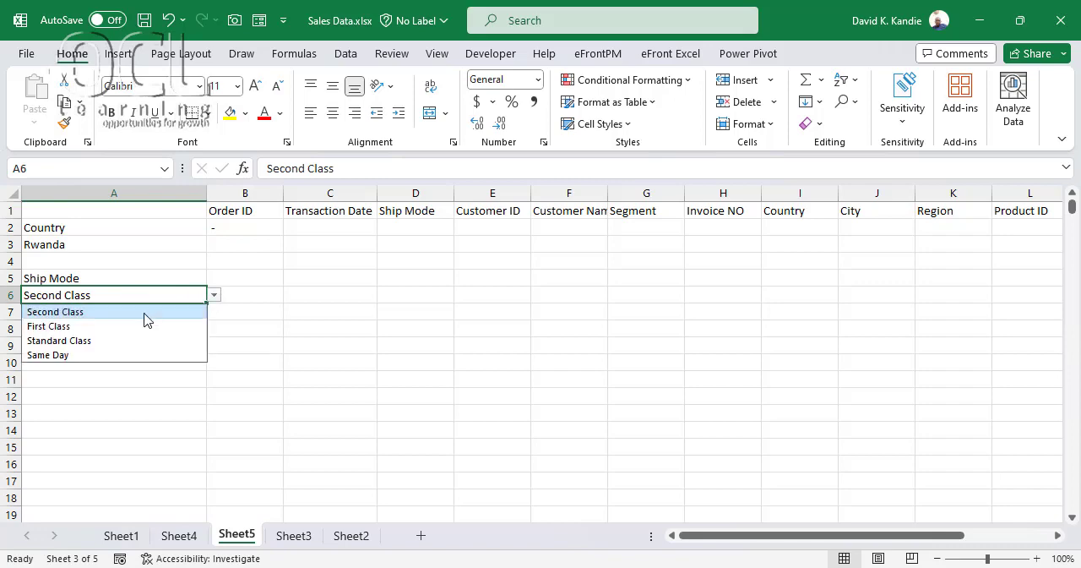
left_click(86, 341)
Set the country criterion in A3 to Kenya and the ship mode criterion in A6 to First Class
left_click(152, 244)
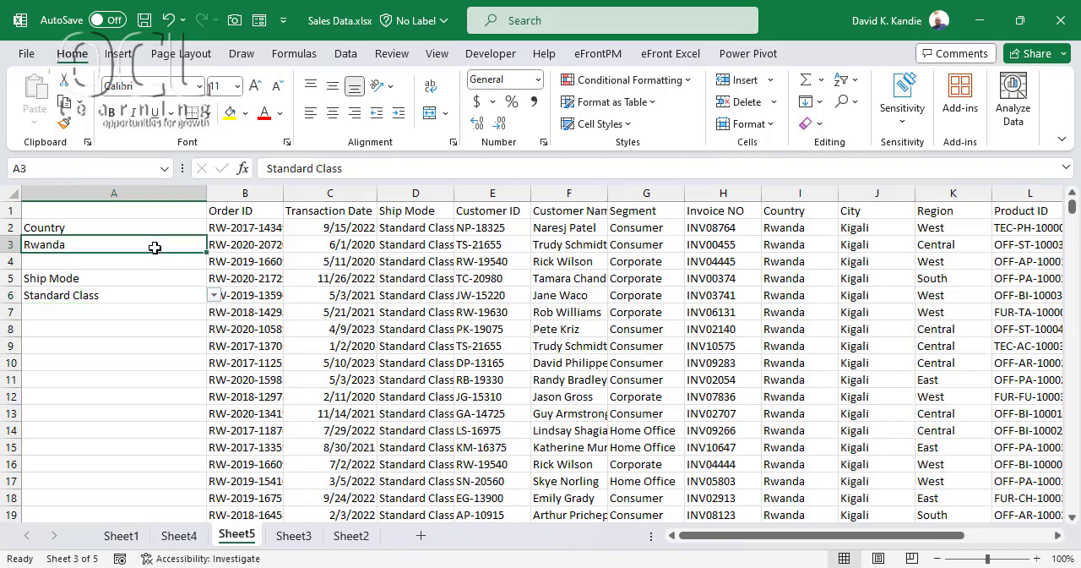
left_click(214, 245)
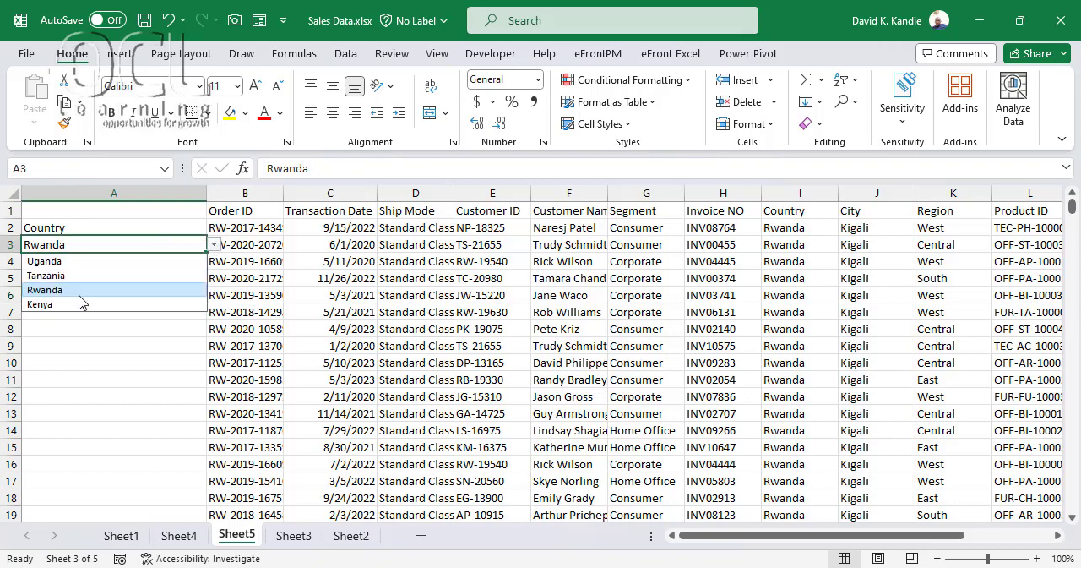
left_click(77, 304)
left_click(148, 292)
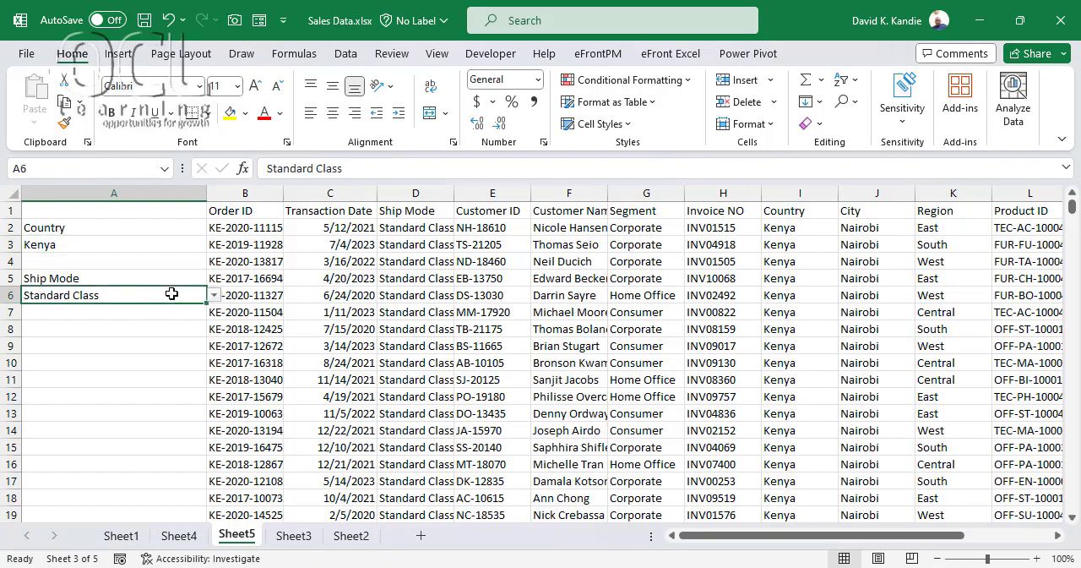
left_click(215, 295)
left_click(67, 326)
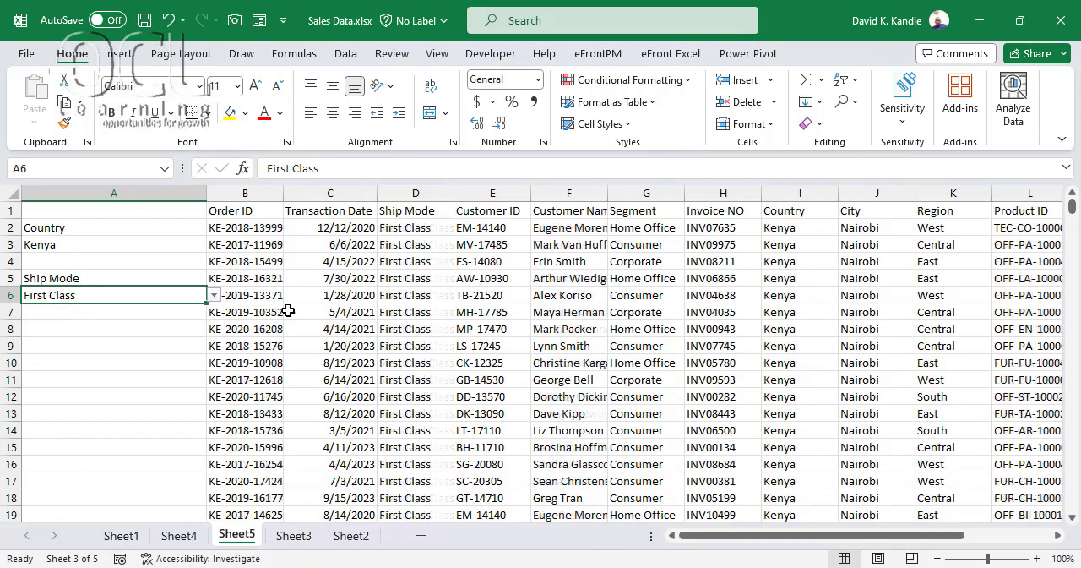
Review the filtered records on Sheet5 and the FILTER formula in B2
scroll(392, 323, "down", 2)
scroll(392, 323, "down", 8)
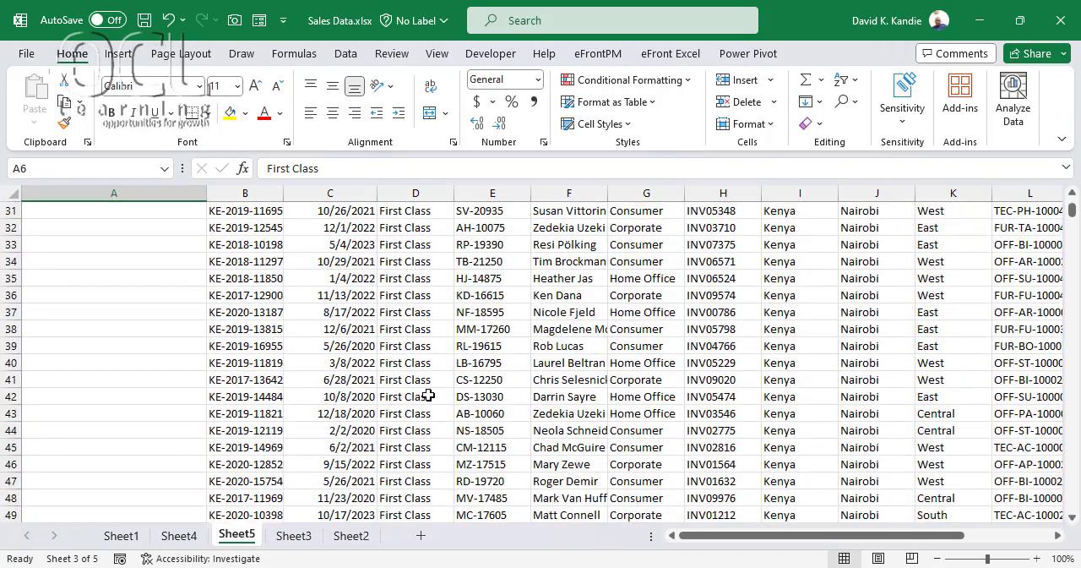
scroll(422, 382, "up", 7)
scroll(250, 269, "up", 3)
left_click(359, 258)
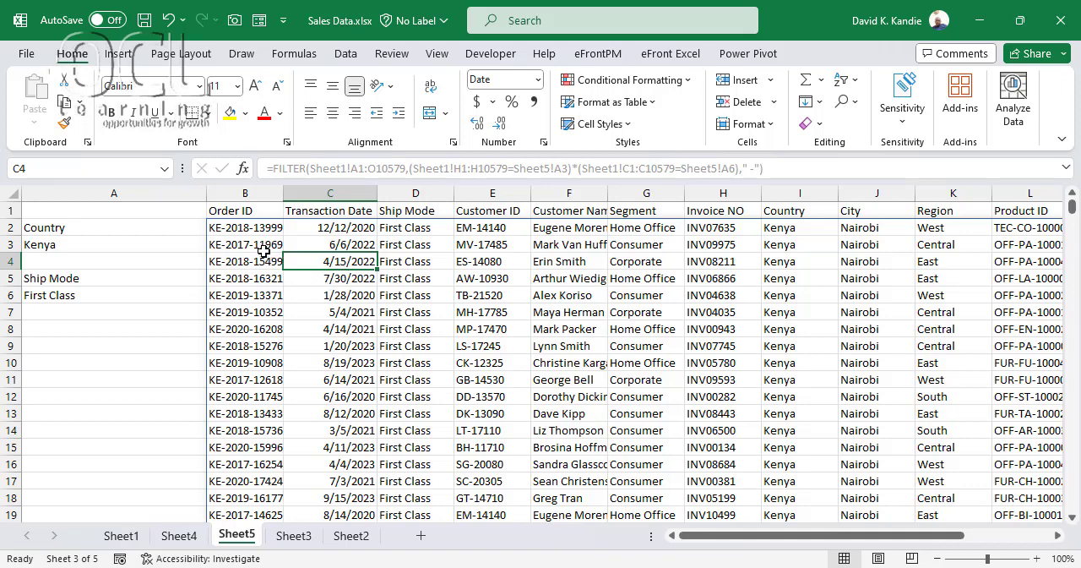
left_click(240, 225)
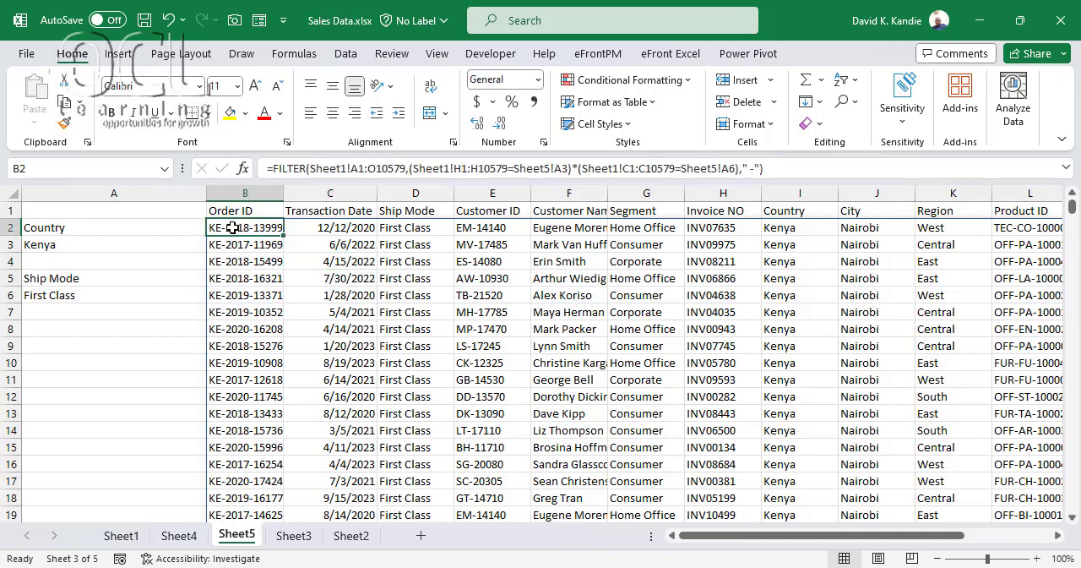